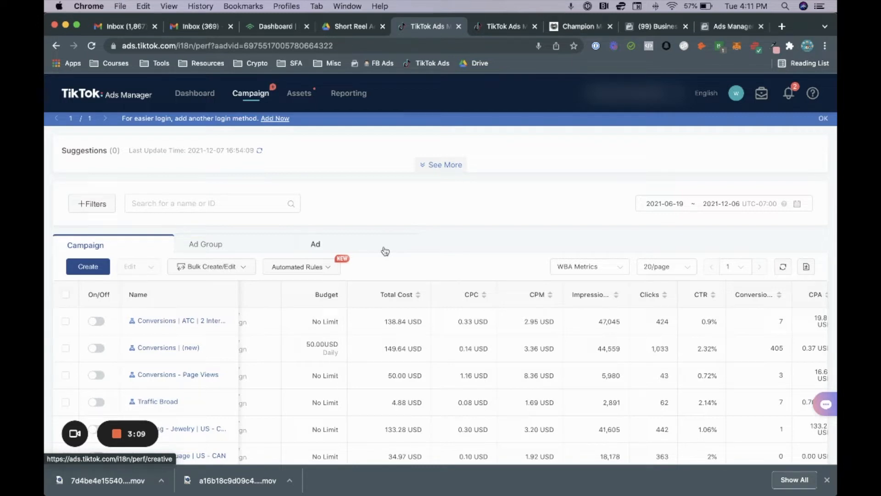
- Start creating a new campaign from the campaign list in Ads Manager
{"action": "left_click", "coordinate": [496, 30]}
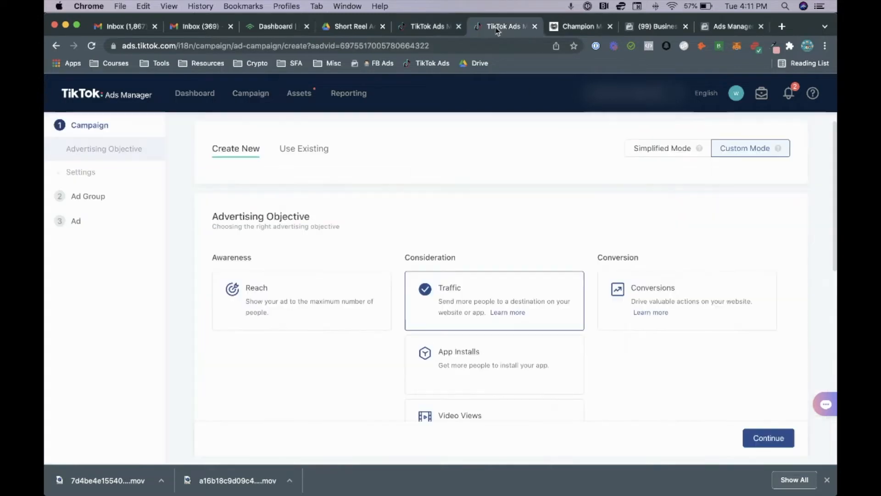
{"action": "left_click", "coordinate": [433, 29]}
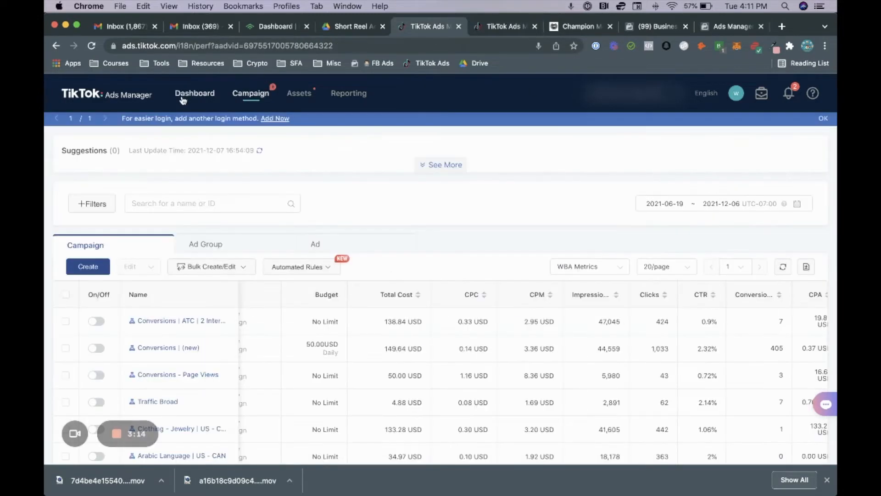
{"action": "left_click", "coordinate": [88, 266]}
{"action": "mouse_move", "coordinate": [830, 211]}
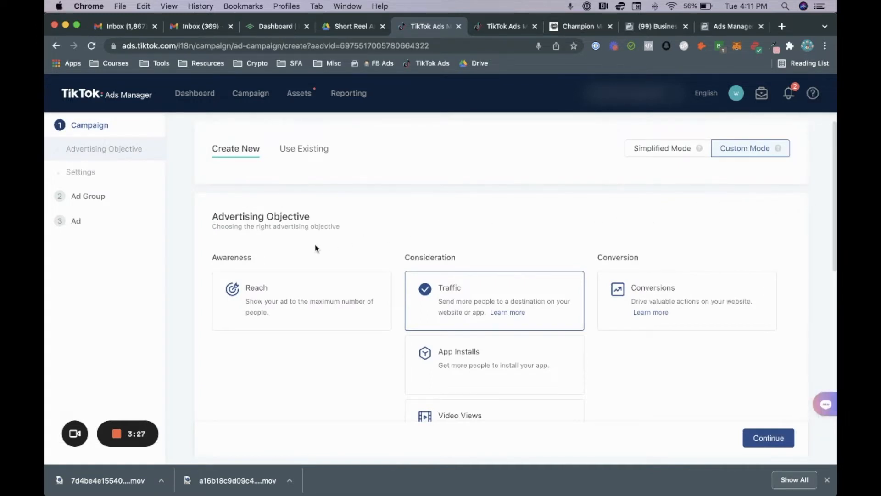
- Start the campaign over instead of resuming the last edit, choose Conversions as the advertising objective, and continue to the ad group setup
{"action": "scroll", "coordinate": [503, 245], "scroll_direction": "down", "scroll_amount": 1}
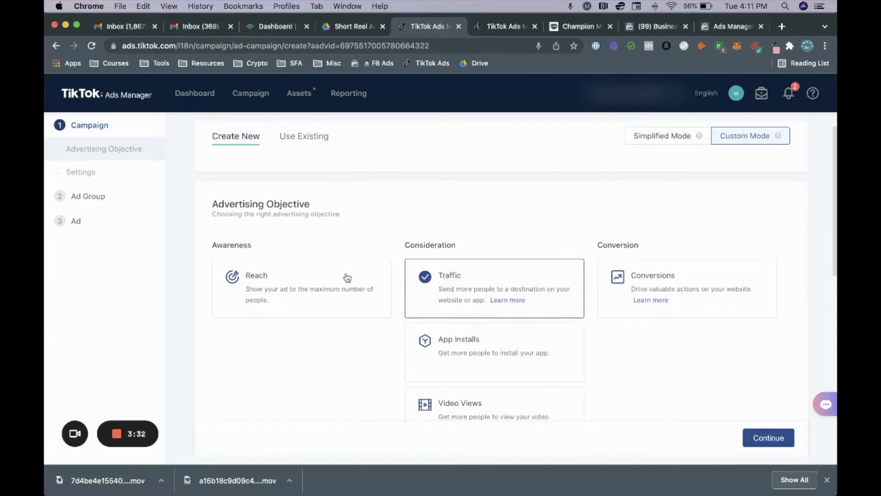
{"action": "scroll", "coordinate": [473, 254], "scroll_direction": "down", "scroll_amount": 1}
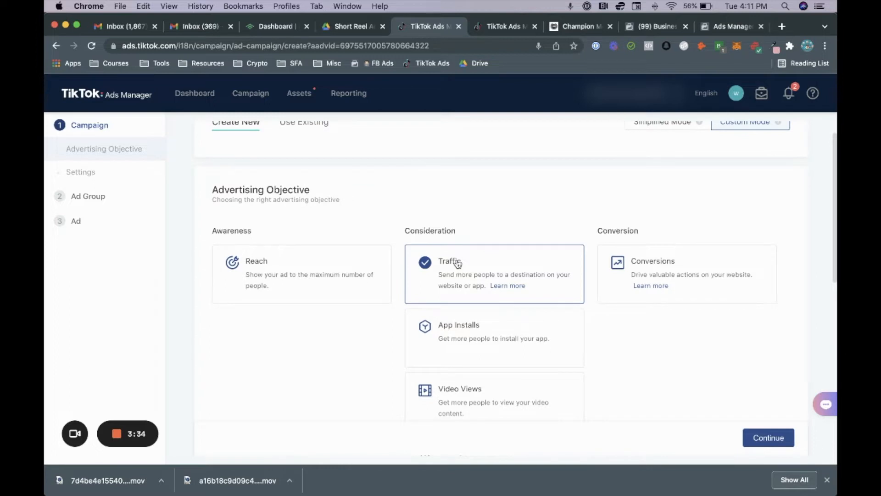
{"action": "scroll", "coordinate": [464, 327], "scroll_direction": "down", "scroll_amount": 5}
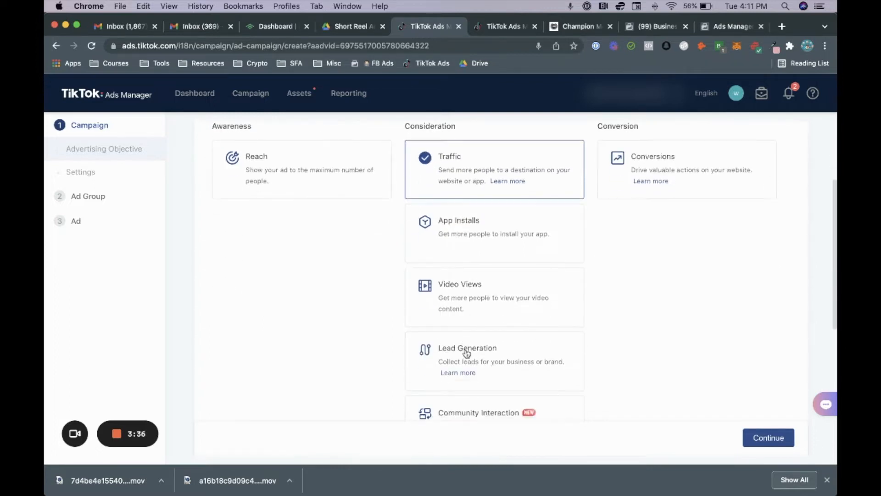
{"action": "scroll", "coordinate": [466, 354], "scroll_direction": "down", "scroll_amount": 3}
{"action": "scroll", "coordinate": [628, 314], "scroll_direction": "up", "scroll_amount": 10}
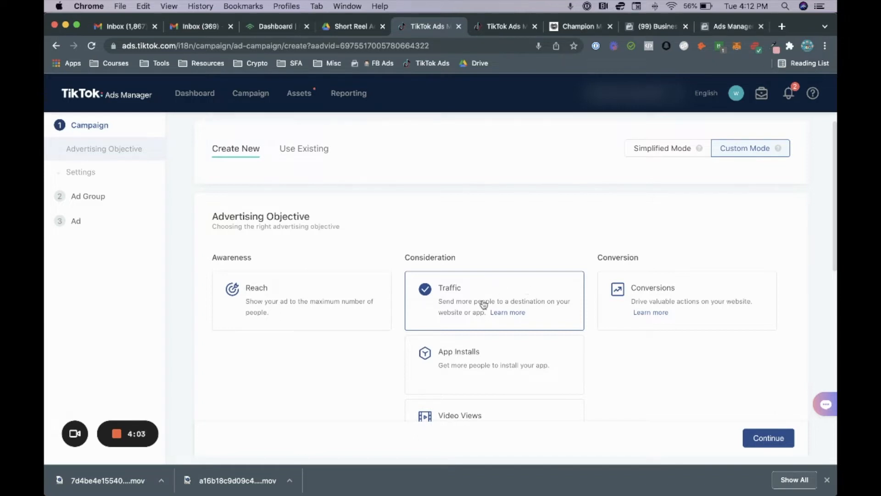
{"action": "left_click", "coordinate": [698, 294]}
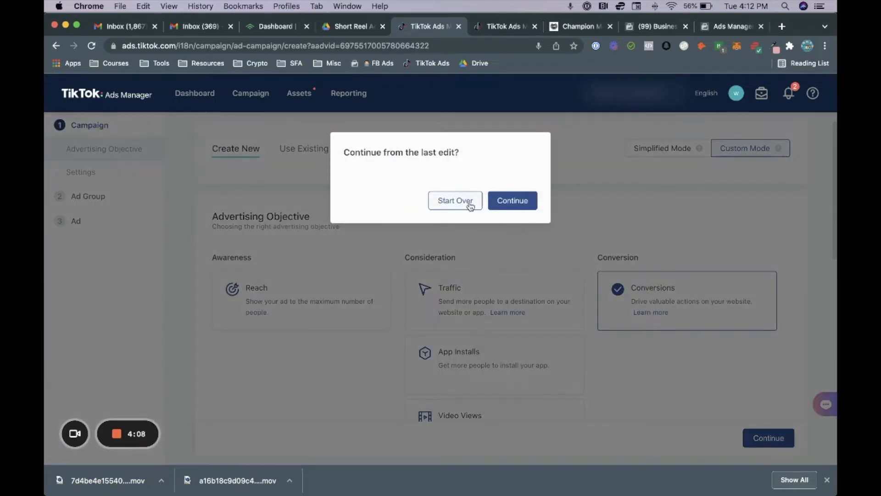
{"action": "left_click", "coordinate": [466, 202]}
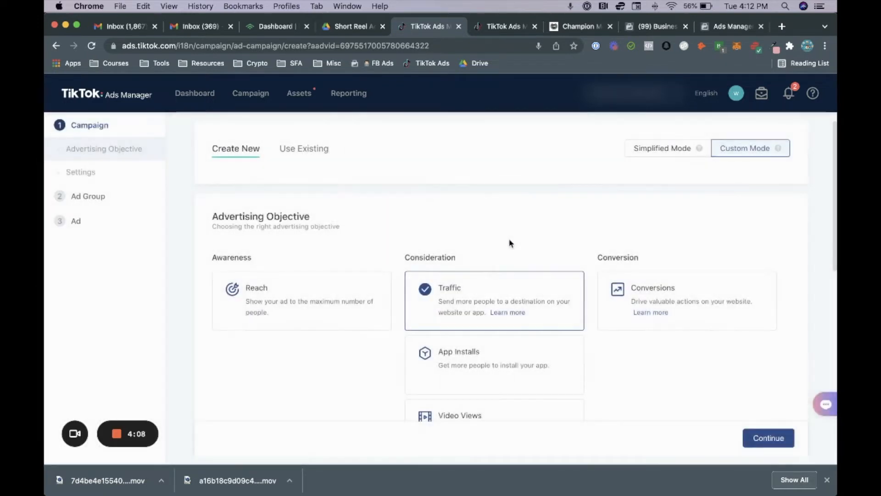
{"action": "left_click", "coordinate": [734, 313]}
{"action": "left_click", "coordinate": [765, 440]}
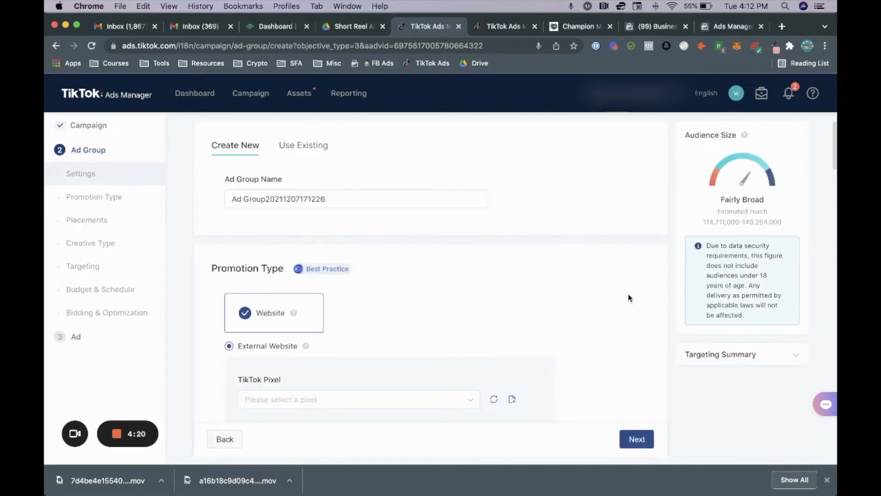
- Rename the new ad group as "Ad Group #1"
{"action": "triple_click", "coordinate": [301, 195]}
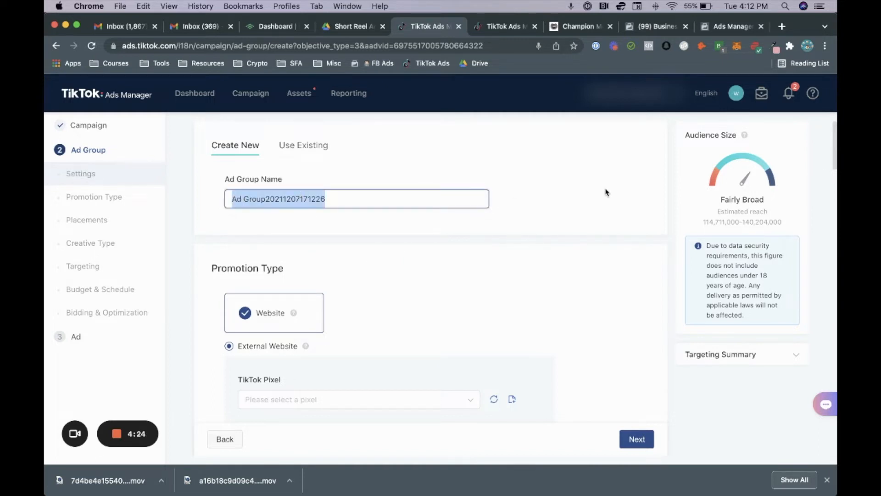
{"action": "type", "text": "Ad "}
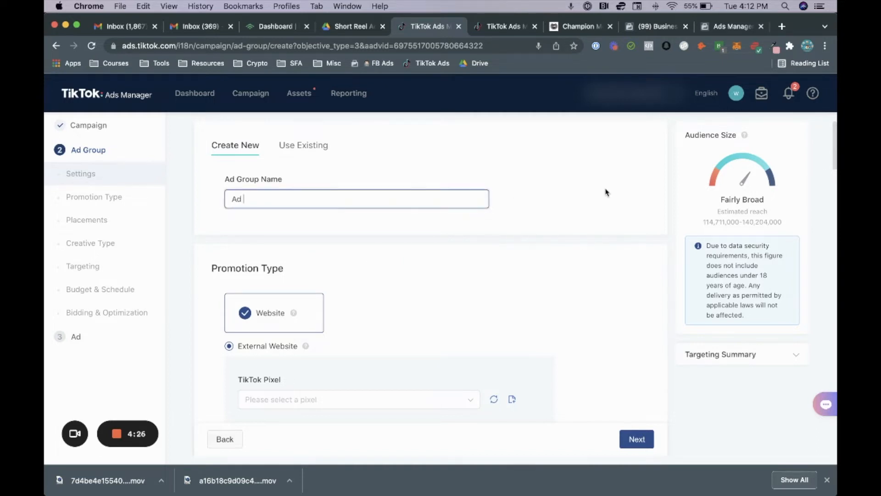
{"action": "type", "text": "Group #1"}
{"action": "left_click", "coordinate": [618, 202]}
- Select the westbankapparel TikTok pixel for the external website promotion
{"action": "scroll", "coordinate": [617, 201], "scroll_direction": "down", "scroll_amount": 3}
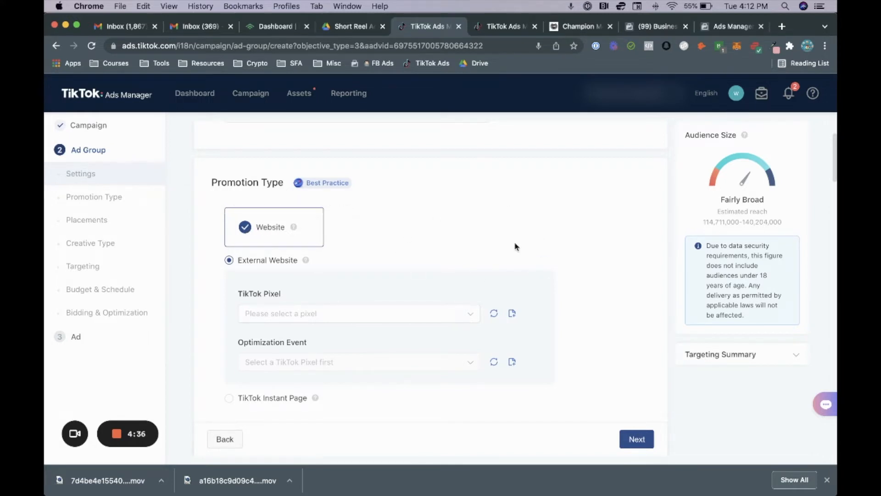
{"action": "scroll", "coordinate": [342, 278], "scroll_direction": "down", "scroll_amount": 1}
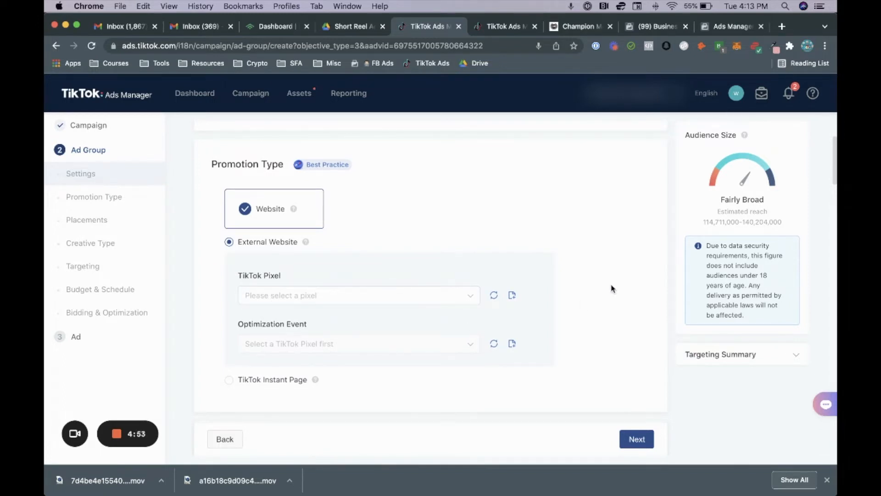
{"action": "left_click", "coordinate": [466, 297]}
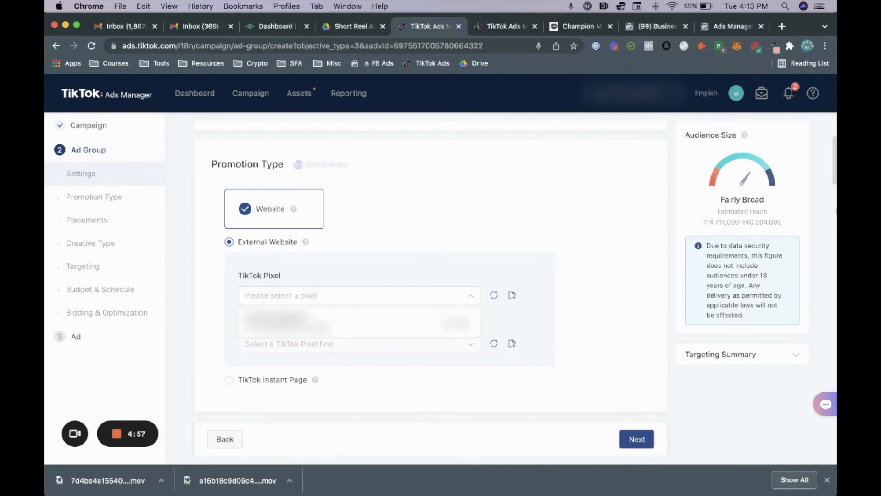
{"action": "left_click", "coordinate": [440, 321]}
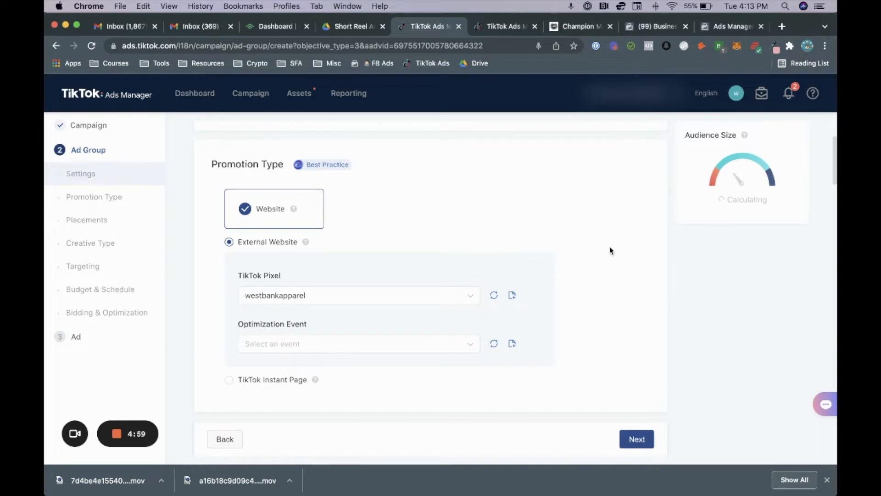
- Set the pixel's optimization event to Complete Payment
{"action": "scroll", "coordinate": [505, 211], "scroll_direction": "down", "scroll_amount": 4}
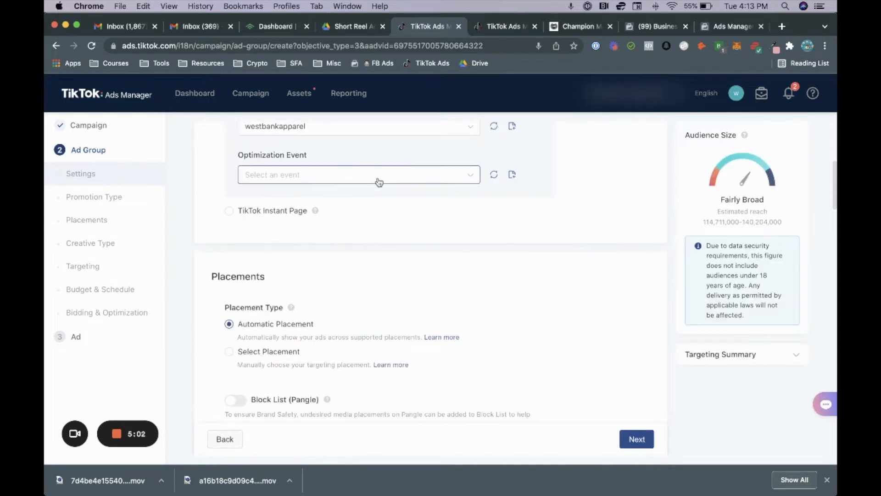
{"action": "left_click", "coordinate": [296, 188]}
{"action": "scroll", "coordinate": [556, 236], "scroll_direction": "down", "scroll_amount": 1}
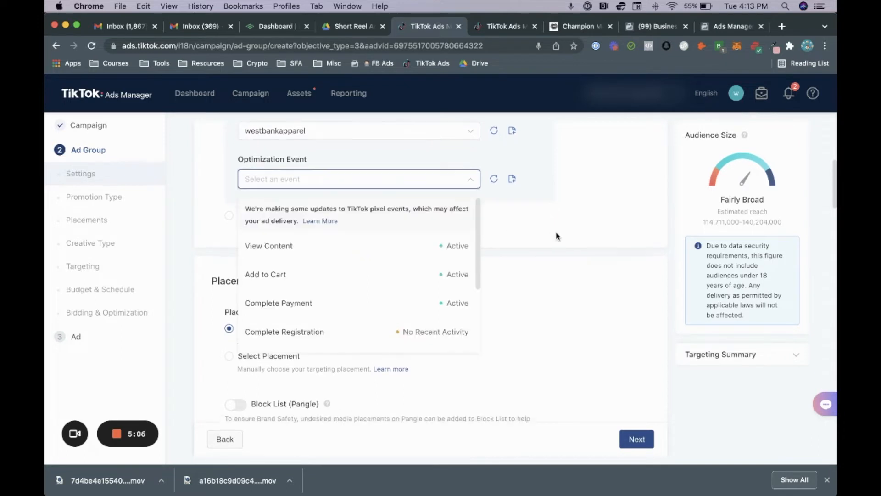
{"action": "scroll", "coordinate": [556, 236], "scroll_direction": "down", "scroll_amount": 1}
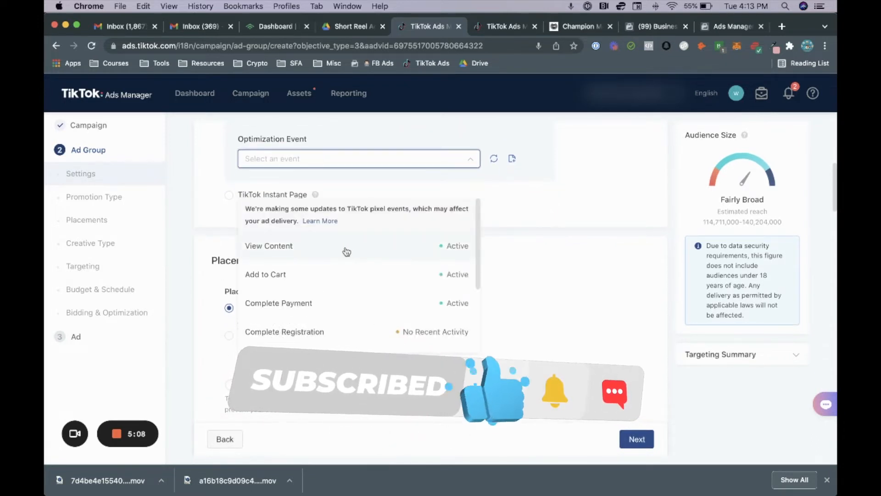
{"action": "left_click", "coordinate": [388, 302]}
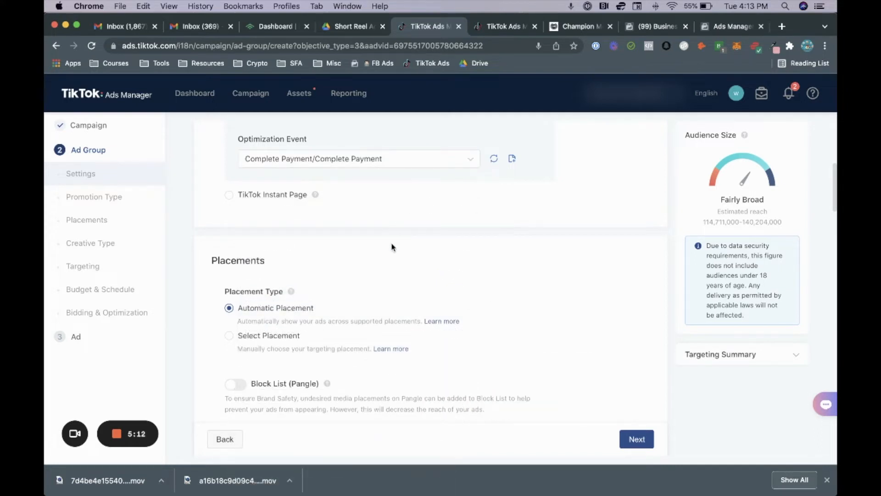
{"action": "scroll", "coordinate": [419, 248], "scroll_direction": "up", "scroll_amount": 1}
{"action": "scroll", "coordinate": [378, 234], "scroll_direction": "down", "scroll_amount": 1}
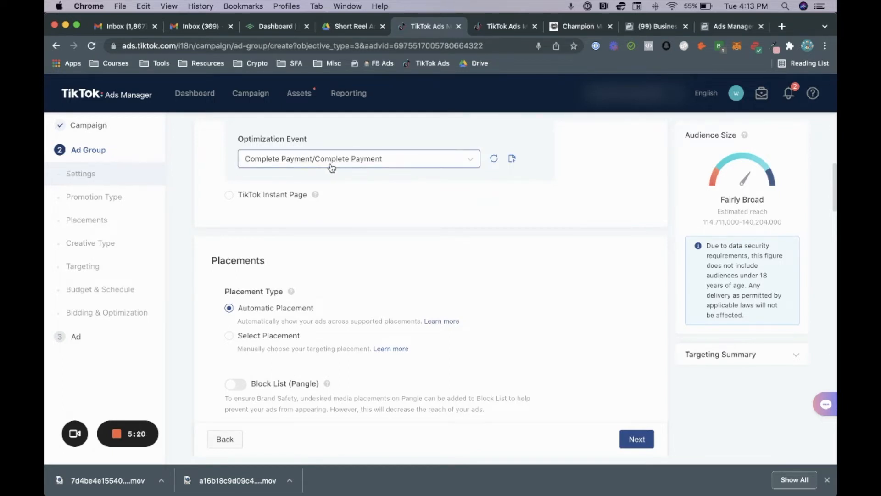
- Switch the placement type to Select Placement and exclude News Feed App Series and Pangle, keeping only TikTok
{"action": "scroll", "coordinate": [604, 227], "scroll_direction": "down", "scroll_amount": 2}
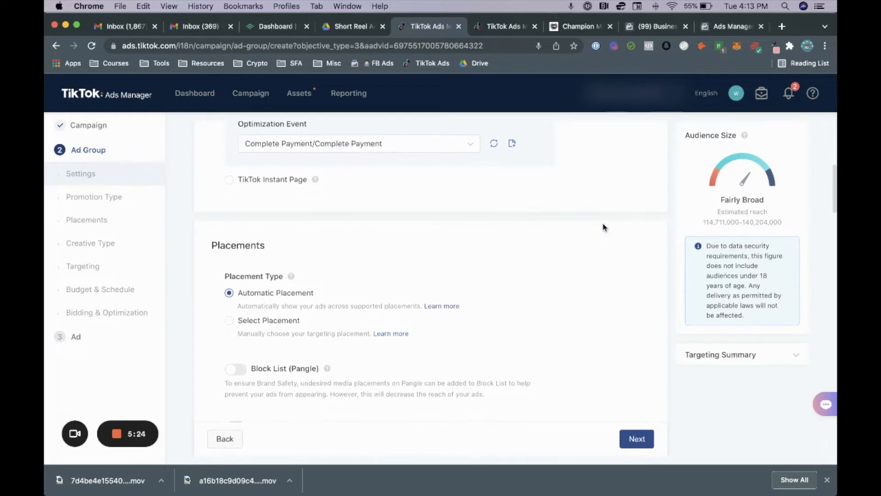
{"action": "scroll", "coordinate": [604, 227], "scroll_direction": "down", "scroll_amount": 1}
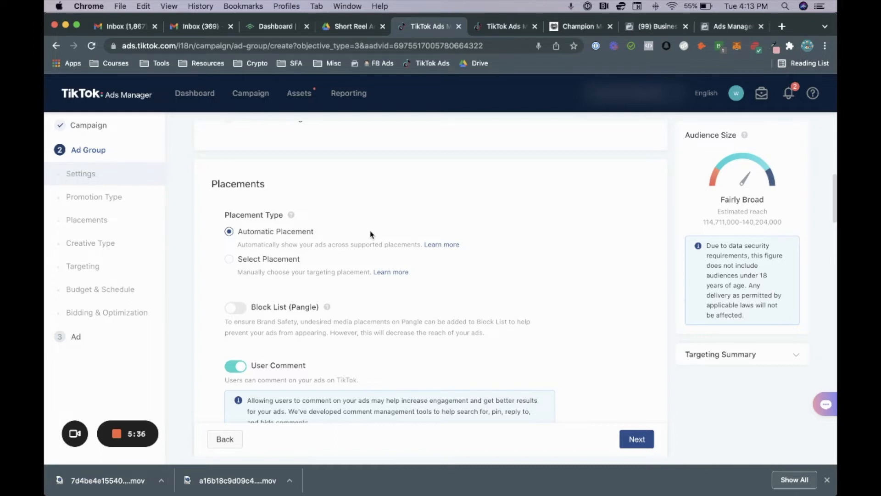
{"action": "left_click", "coordinate": [229, 261]}
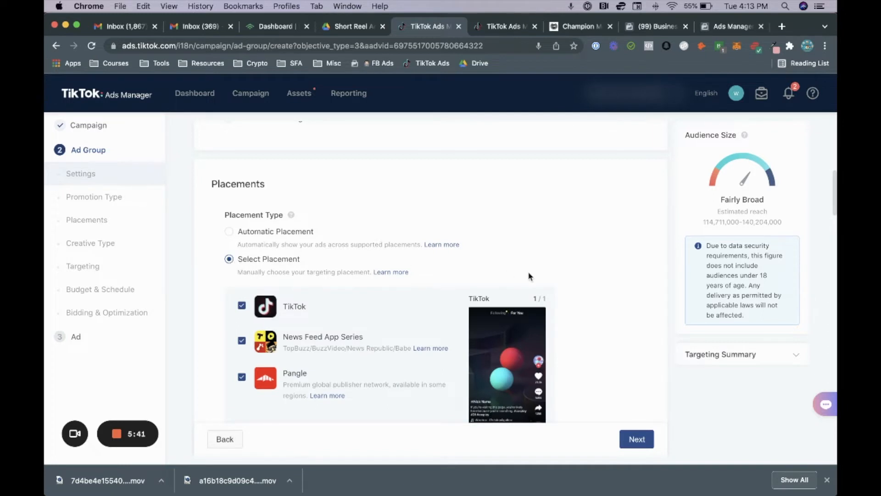
{"action": "scroll", "coordinate": [528, 275], "scroll_direction": "down", "scroll_amount": 2}
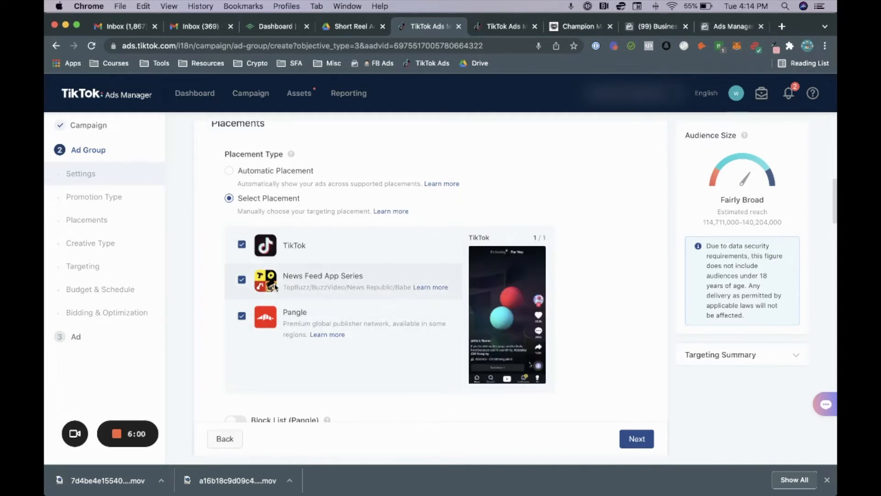
{"action": "left_click", "coordinate": [242, 281]}
{"action": "left_click", "coordinate": [242, 317]}
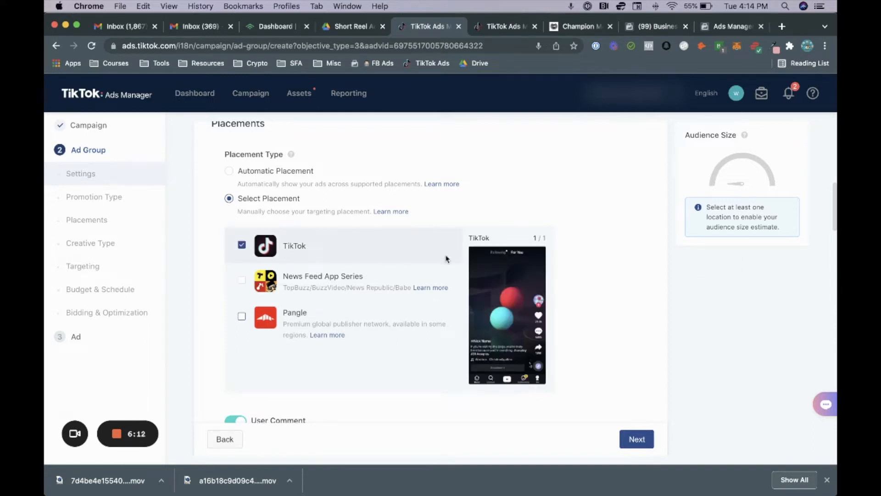
- Turn off Video Download for the ad group's placements, leaving User Comment enabled
{"action": "scroll", "coordinate": [588, 284], "scroll_direction": "down", "scroll_amount": 5}
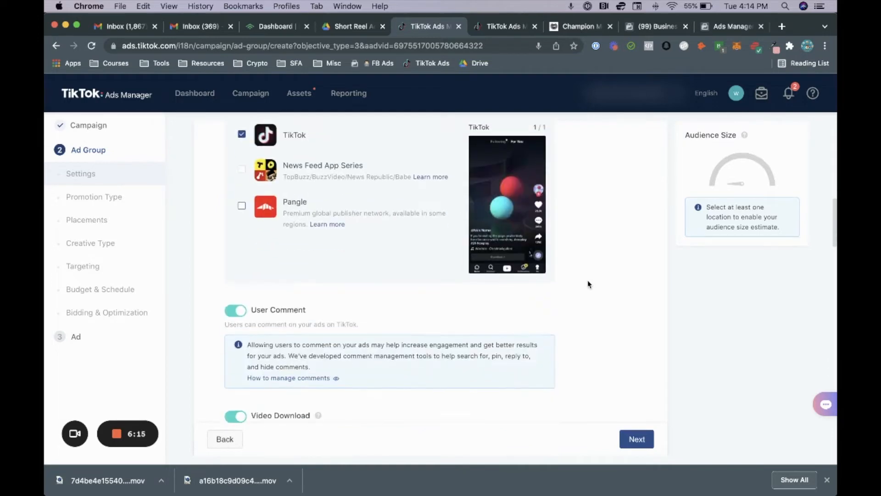
{"action": "scroll", "coordinate": [587, 283], "scroll_direction": "down", "scroll_amount": 3}
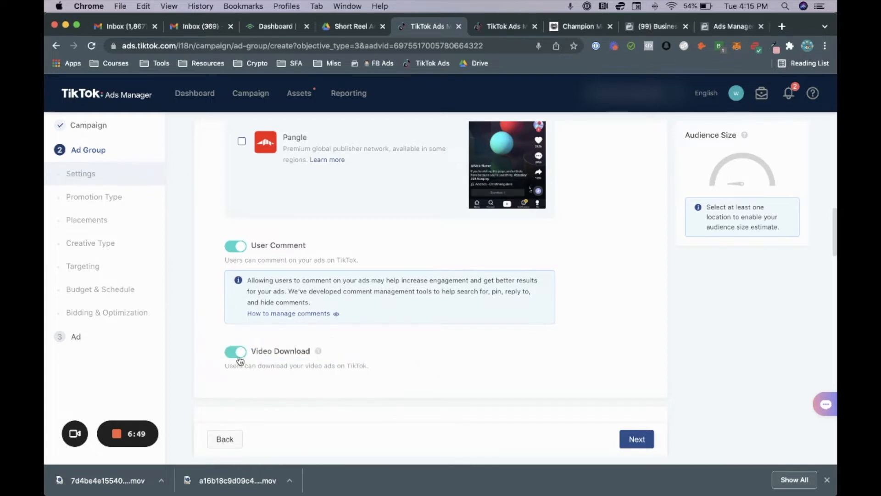
{"action": "left_click", "coordinate": [236, 352]}
{"action": "scroll", "coordinate": [492, 338], "scroll_direction": "down", "scroll_amount": 1}
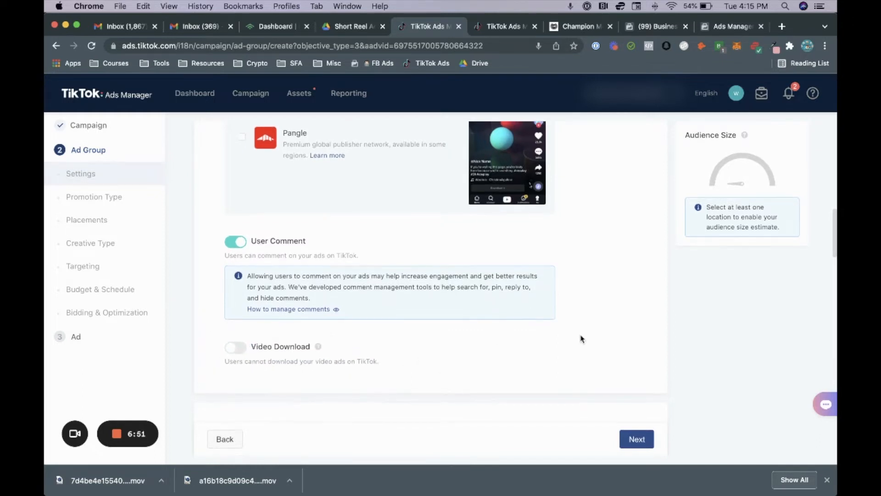
{"action": "scroll", "coordinate": [581, 339], "scroll_direction": "down", "scroll_amount": 1}
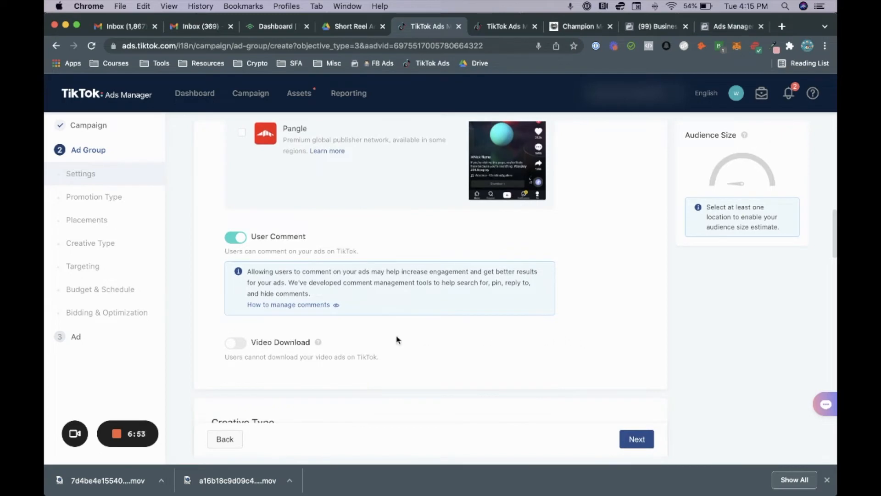
{"action": "left_click", "coordinate": [240, 351]}
{"action": "left_click", "coordinate": [240, 348]}
- Try Automated Creative Optimization in the ad group's creative type settings and switch it back off
{"action": "scroll", "coordinate": [640, 334], "scroll_direction": "down", "scroll_amount": 5}
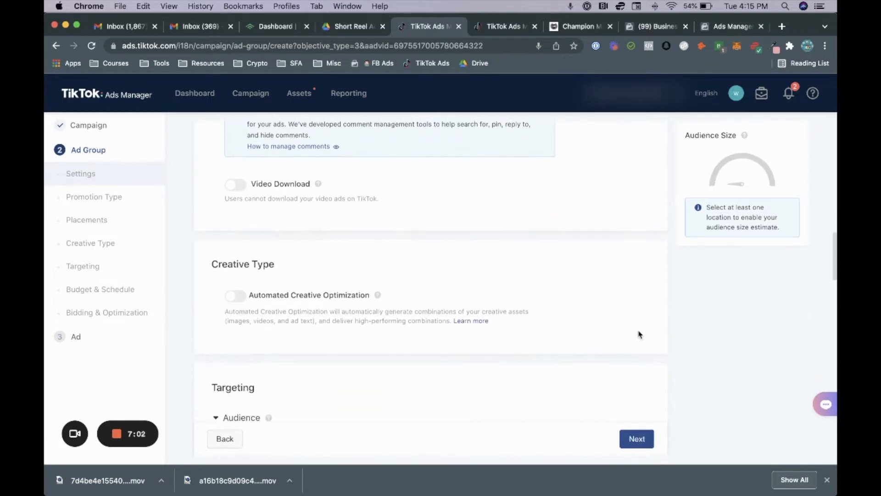
{"action": "scroll", "coordinate": [639, 334], "scroll_direction": "down", "scroll_amount": 1}
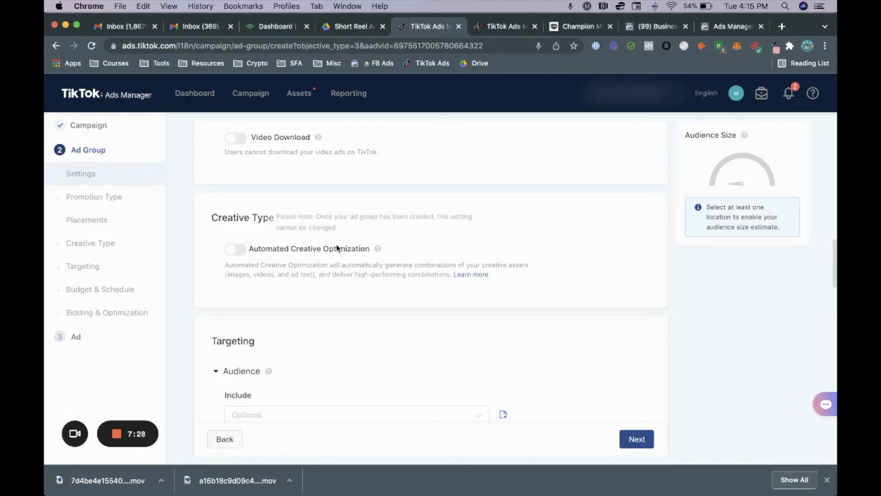
{"action": "left_click", "coordinate": [241, 254]}
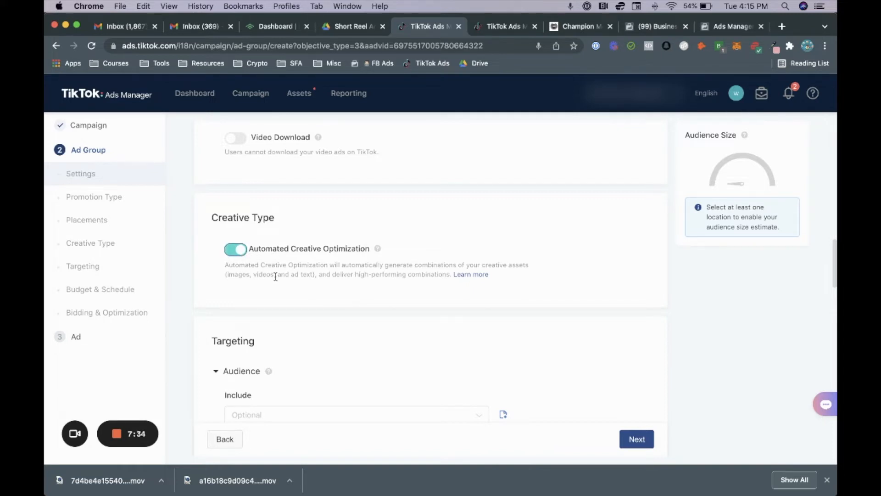
{"action": "left_click", "coordinate": [239, 253]}
{"action": "scroll", "coordinate": [501, 236], "scroll_direction": "down", "scroll_amount": 1}
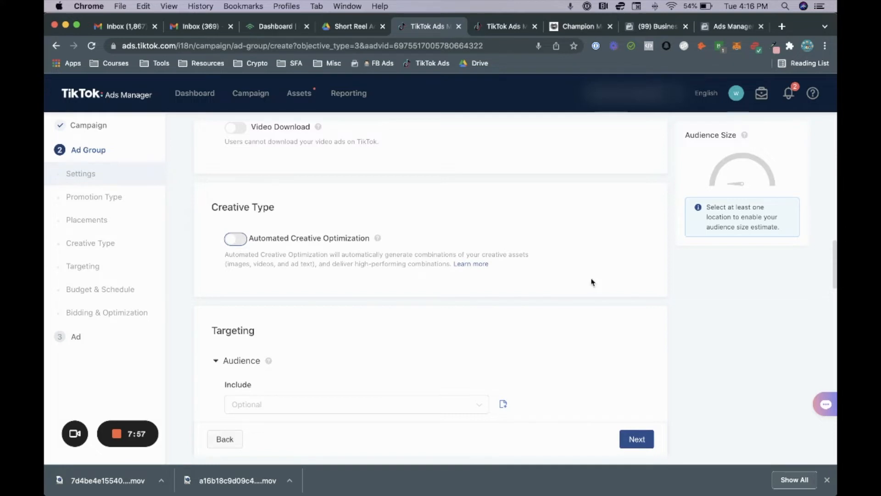
{"action": "scroll", "coordinate": [603, 282], "scroll_direction": "down", "scroll_amount": 1}
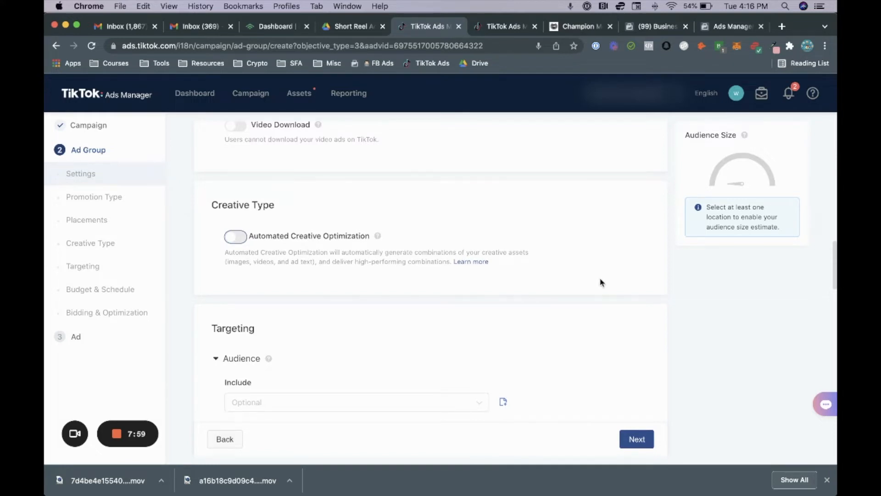
- Examine the Include and Excluded audience options in the ad group's targeting settings without choosing an audience
{"action": "scroll", "coordinate": [603, 282], "scroll_direction": "down", "scroll_amount": 3}
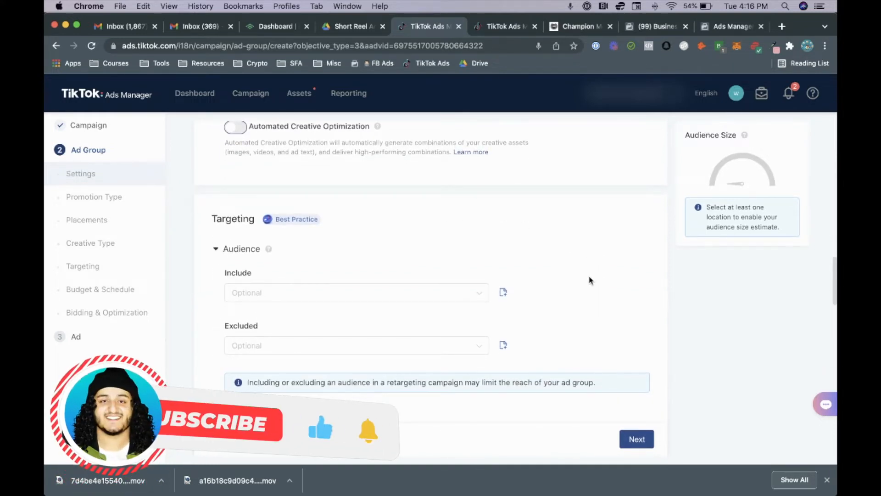
{"action": "scroll", "coordinate": [589, 280], "scroll_direction": "down", "scroll_amount": 1}
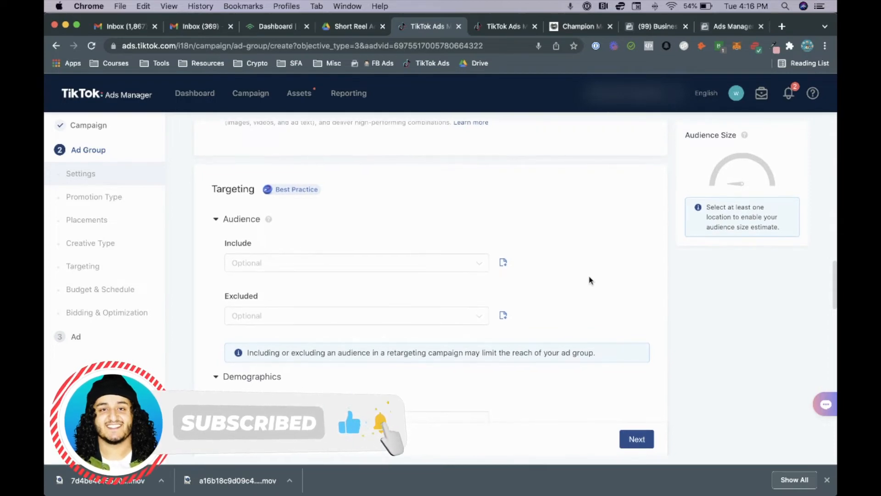
{"action": "scroll", "coordinate": [589, 281], "scroll_direction": "down", "scroll_amount": 2}
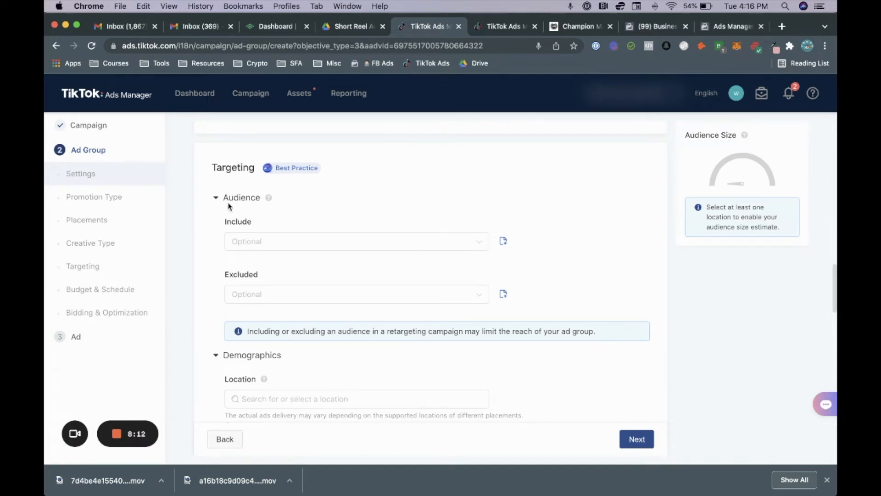
{"action": "left_click", "coordinate": [260, 242]}
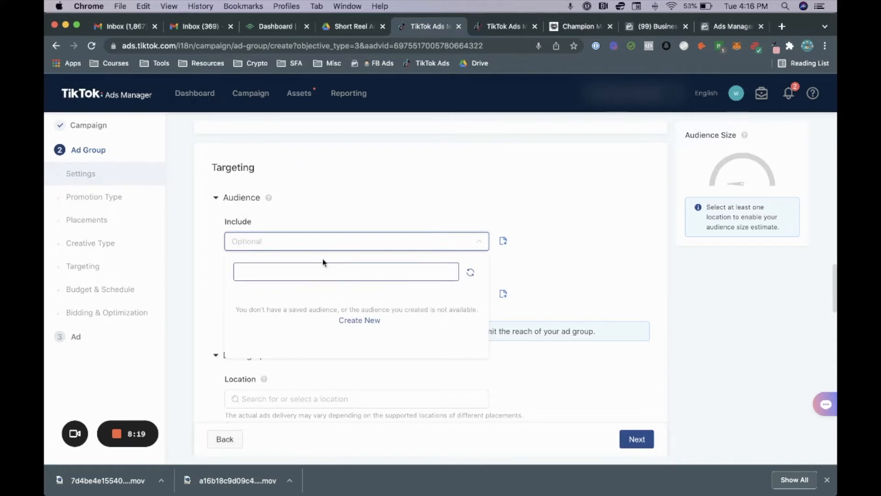
{"action": "left_click", "coordinate": [353, 277]}
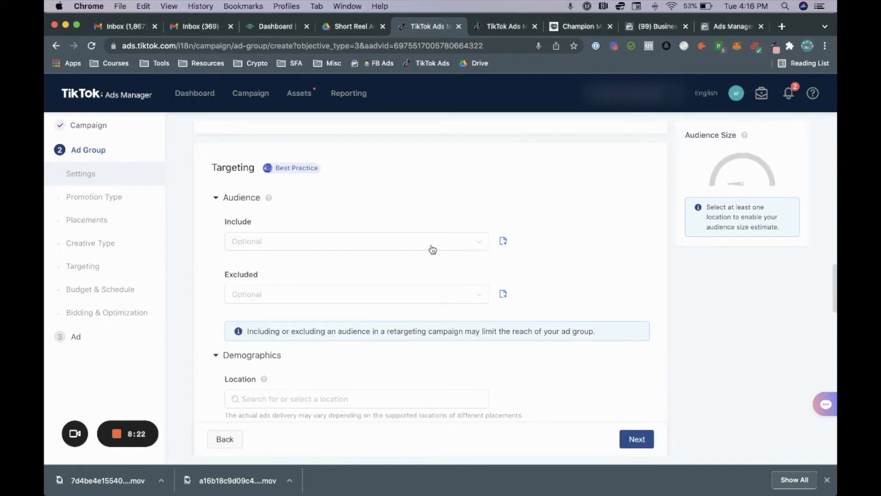
{"action": "left_click", "coordinate": [376, 249]}
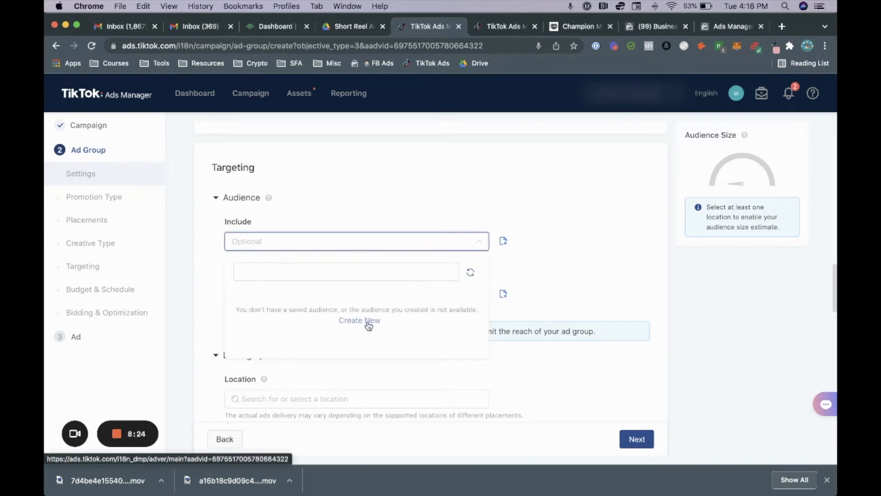
{"action": "left_click", "coordinate": [564, 281]}
{"action": "scroll", "coordinate": [314, 271], "scroll_direction": "down", "scroll_amount": 1}
{"action": "left_click", "coordinate": [315, 269]}
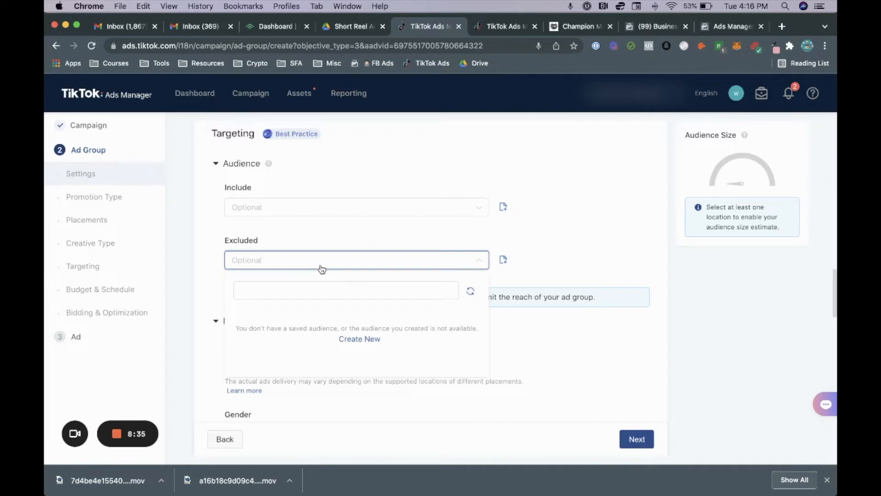
{"action": "left_click", "coordinate": [545, 239]}
- Set the ad group's demographic location targeting to Canada and United States
{"action": "scroll", "coordinate": [277, 257], "scroll_direction": "down", "scroll_amount": 2}
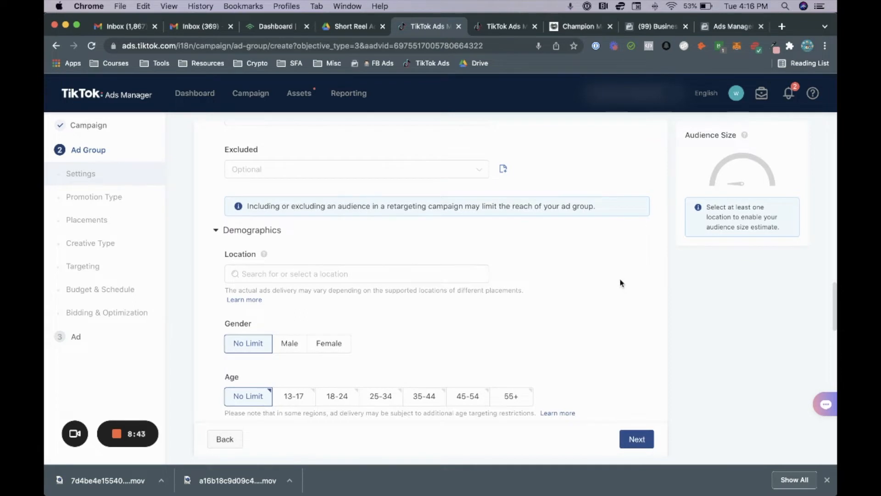
{"action": "scroll", "coordinate": [621, 283], "scroll_direction": "down", "scroll_amount": 1}
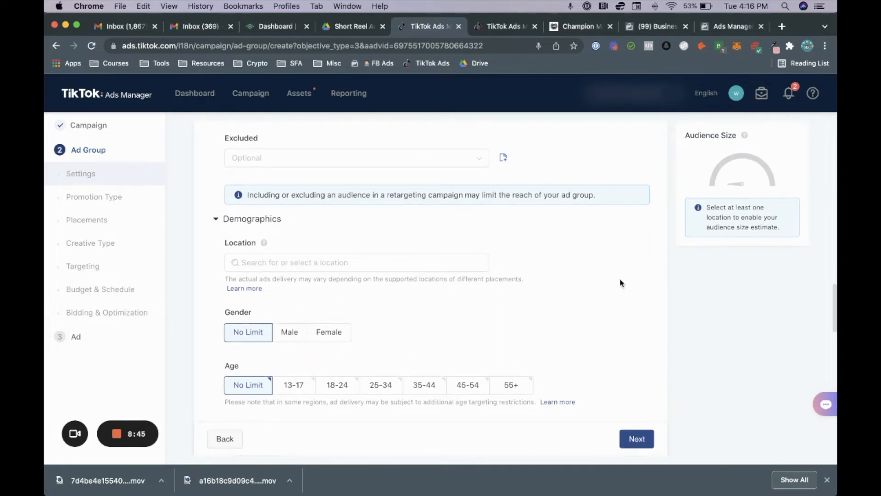
{"action": "left_click", "coordinate": [381, 271]}
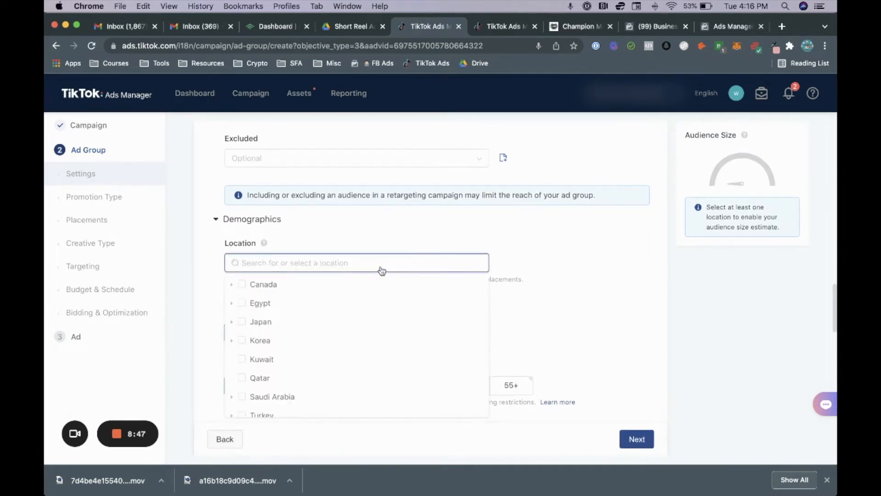
{"action": "type", "text": "unit"}
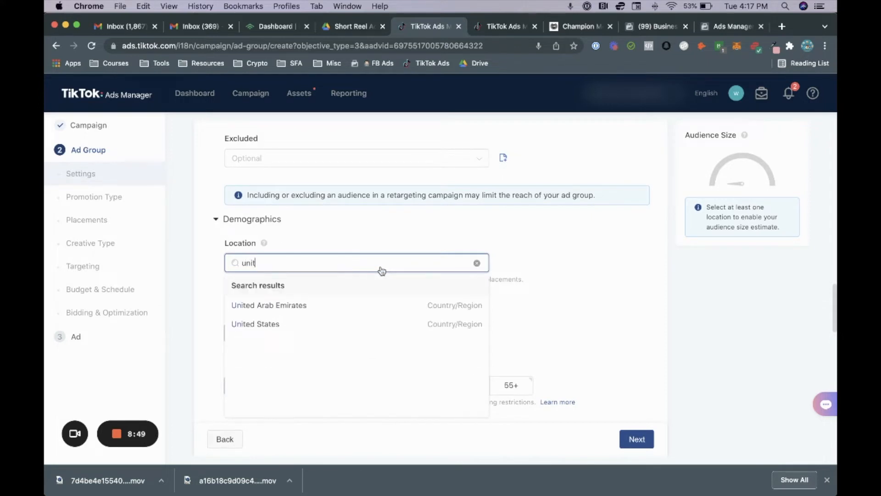
{"action": "left_click", "coordinate": [326, 325]}
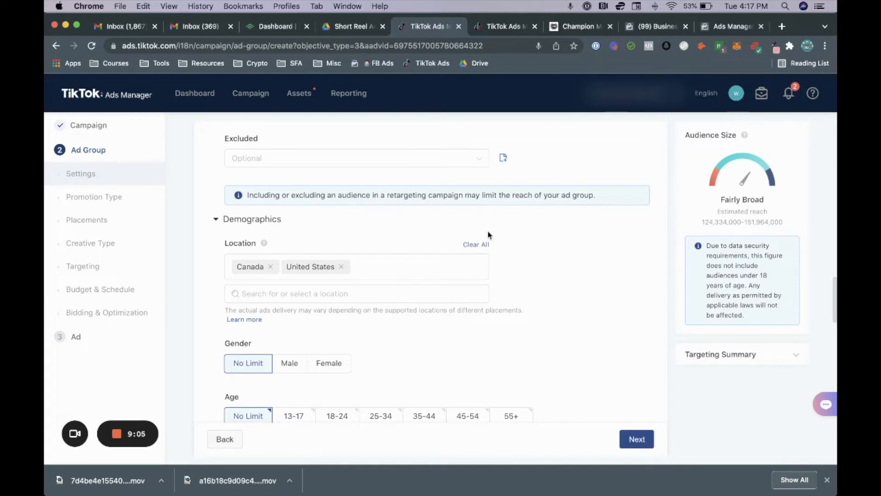
- Try the Male and Female gender options in the demographics and return gender to No Limit
{"action": "scroll", "coordinate": [514, 277], "scroll_direction": "down", "scroll_amount": 3}
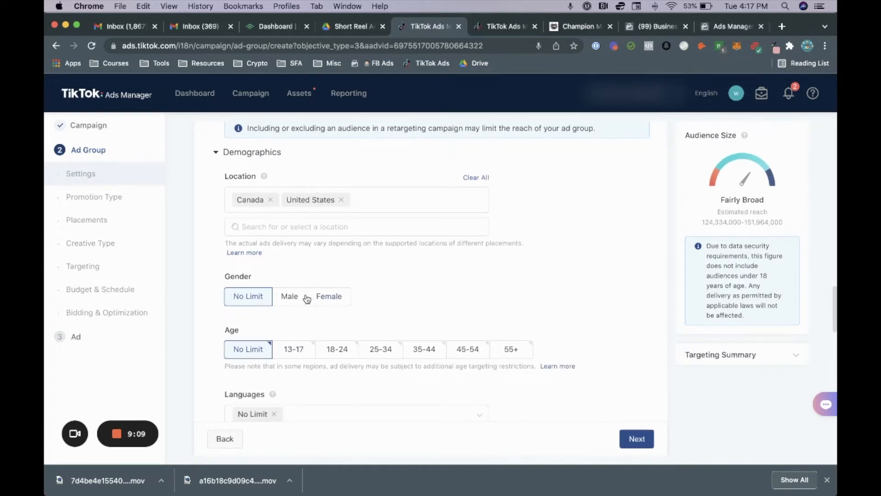
{"action": "left_click", "coordinate": [294, 299]}
{"action": "left_click", "coordinate": [325, 299]}
{"action": "left_click", "coordinate": [279, 299]}
{"action": "left_click", "coordinate": [256, 297]}
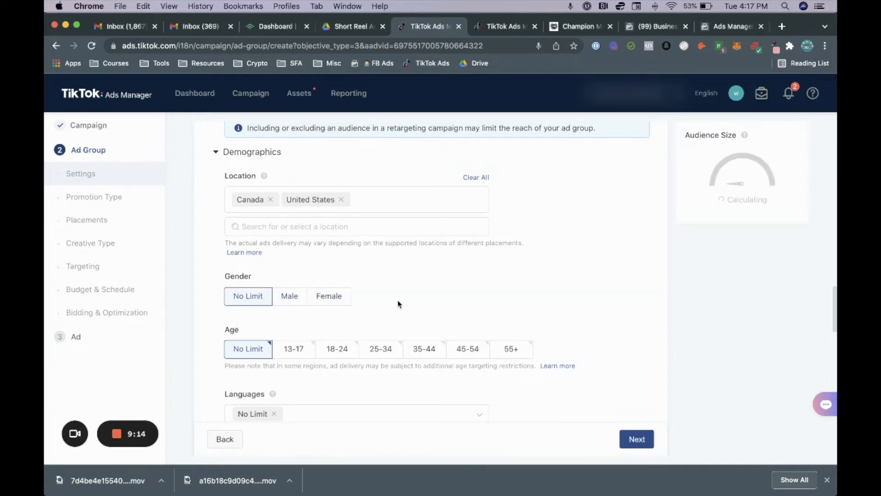
- Try limiting the target age to the ranges from 18-24 up to 55+ and return age to No Limit
{"action": "scroll", "coordinate": [549, 305], "scroll_direction": "down", "scroll_amount": 3}
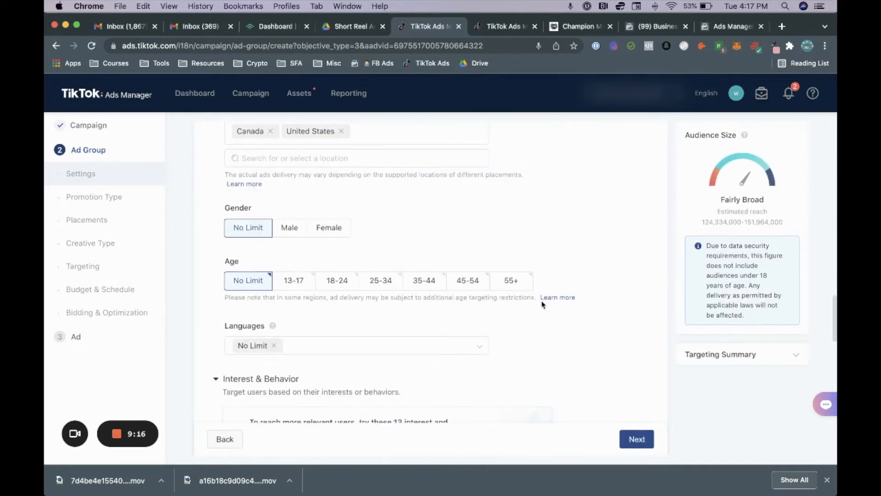
{"action": "left_click", "coordinate": [337, 288]}
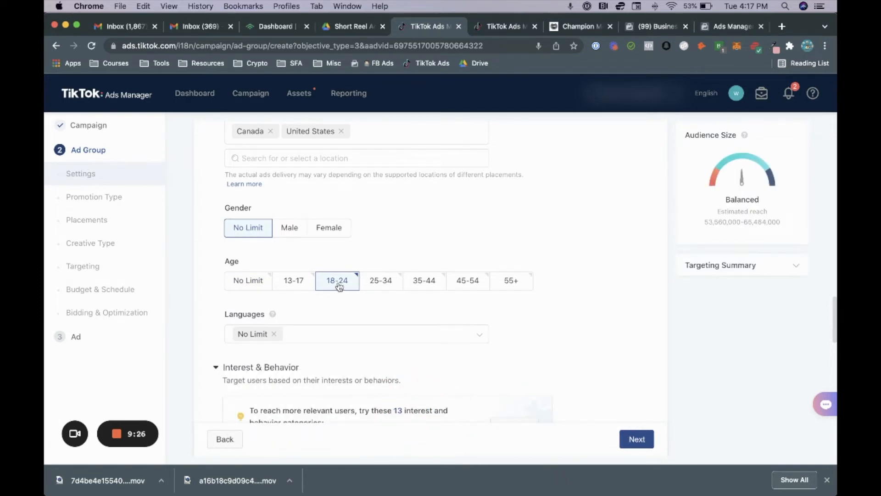
{"action": "left_click", "coordinate": [338, 283]}
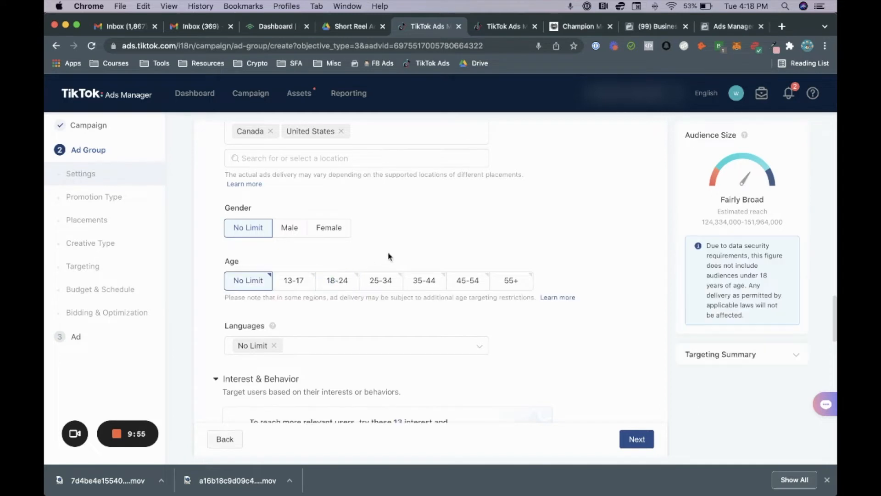
{"action": "left_click", "coordinate": [338, 283]}
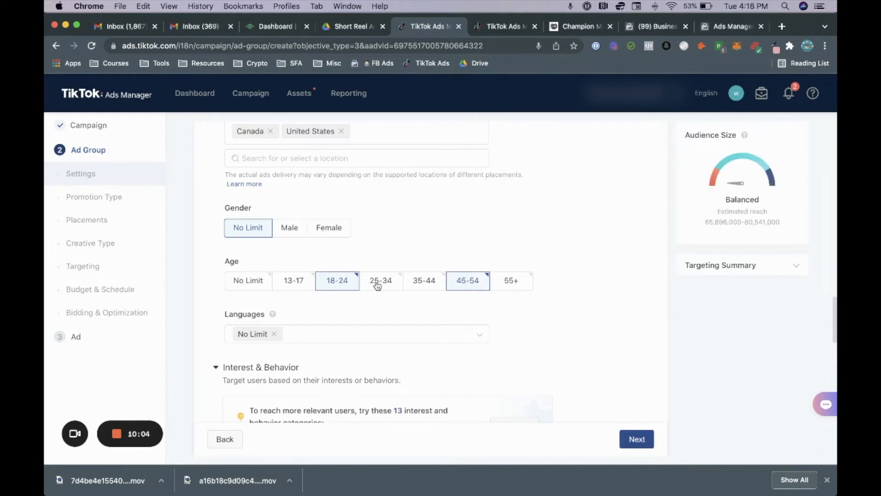
{"action": "left_click", "coordinate": [426, 284]}
{"action": "left_click", "coordinate": [502, 281]}
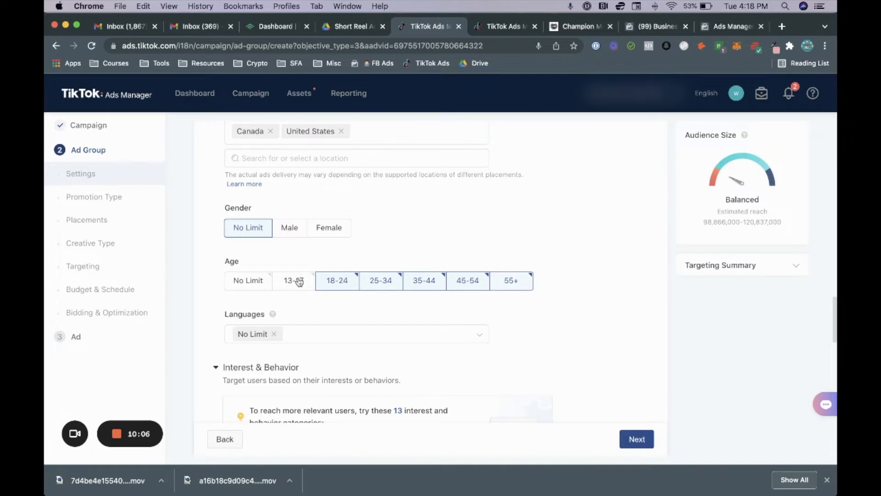
{"action": "left_click", "coordinate": [258, 281]}
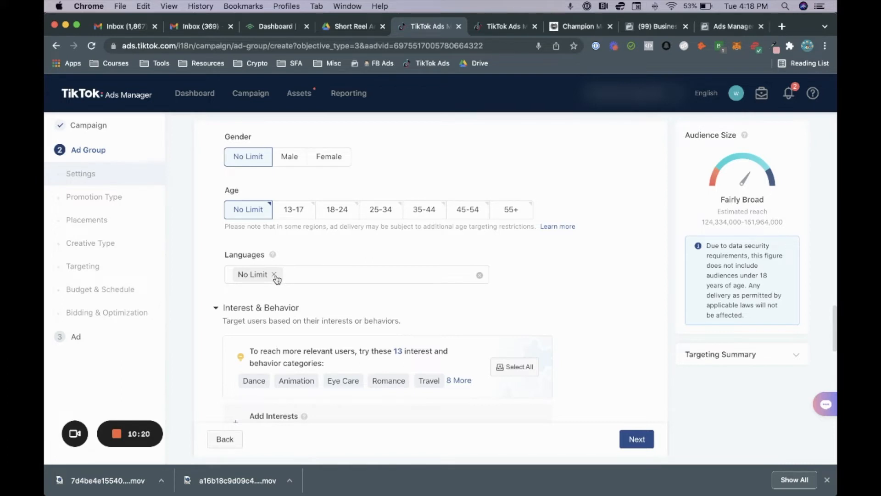
- Try English, Japanese and Korean as target languages and return the language setting to No Limit
{"action": "scroll", "coordinate": [500, 272], "scroll_direction": "up", "scroll_amount": 1}
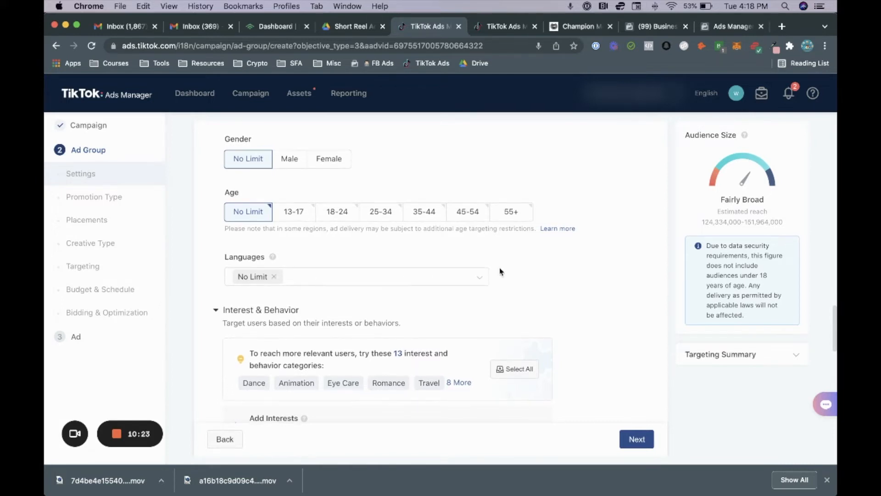
{"action": "left_click", "coordinate": [398, 279]}
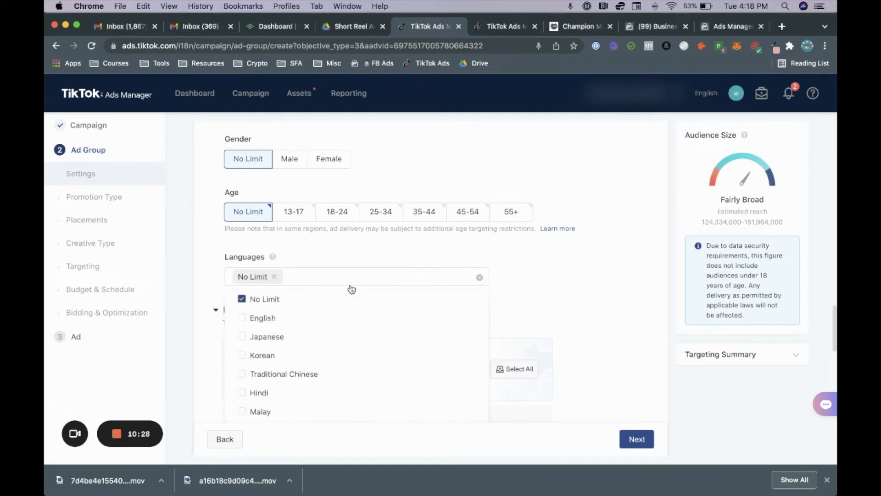
{"action": "left_click", "coordinate": [261, 318]}
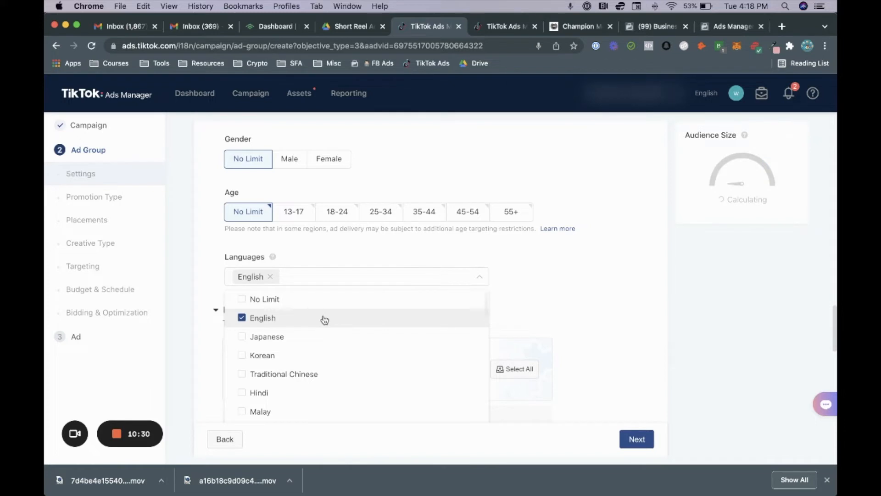
{"action": "left_click", "coordinate": [283, 338]}
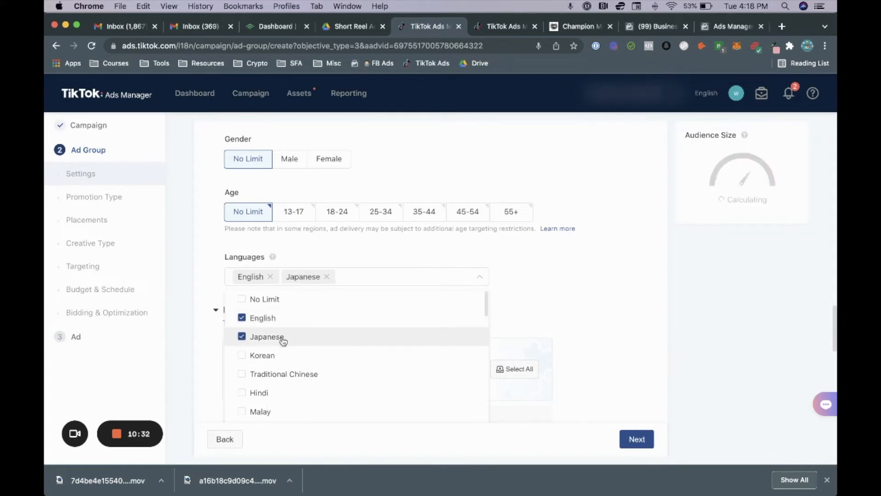
{"action": "left_click", "coordinate": [278, 356]}
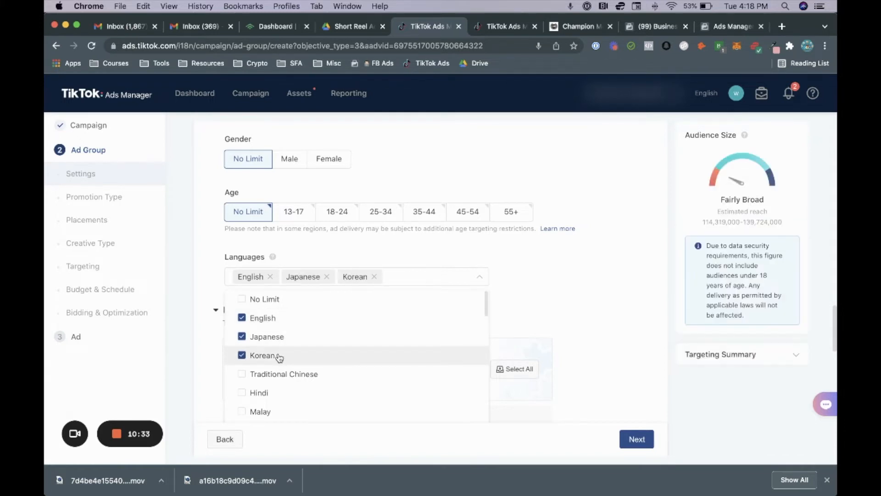
{"action": "left_click", "coordinate": [255, 355]}
{"action": "left_click", "coordinate": [255, 336]}
{"action": "left_click", "coordinate": [282, 306]}
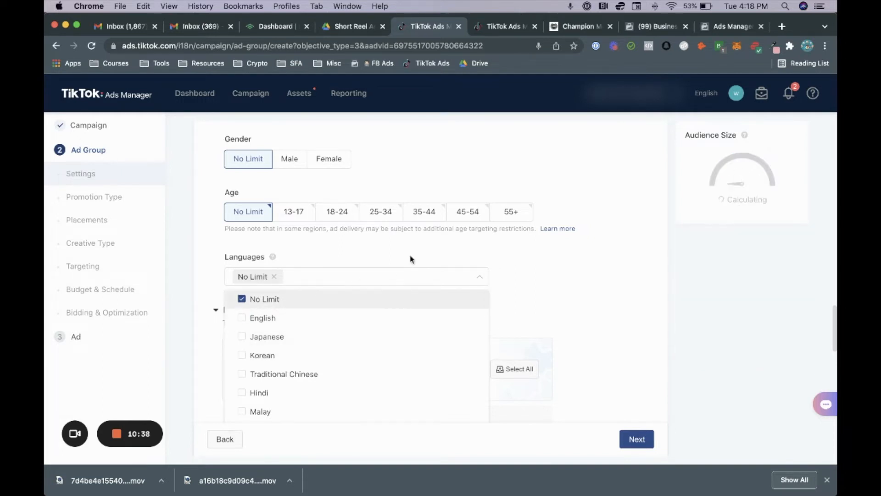
{"action": "left_click", "coordinate": [543, 261]}
- Add interest targeting in the Interest & Behavior section and open its list of interest categories
{"action": "scroll", "coordinate": [613, 299], "scroll_direction": "down", "scroll_amount": 2}
{"action": "scroll", "coordinate": [613, 298], "scroll_direction": "down", "scroll_amount": 1}
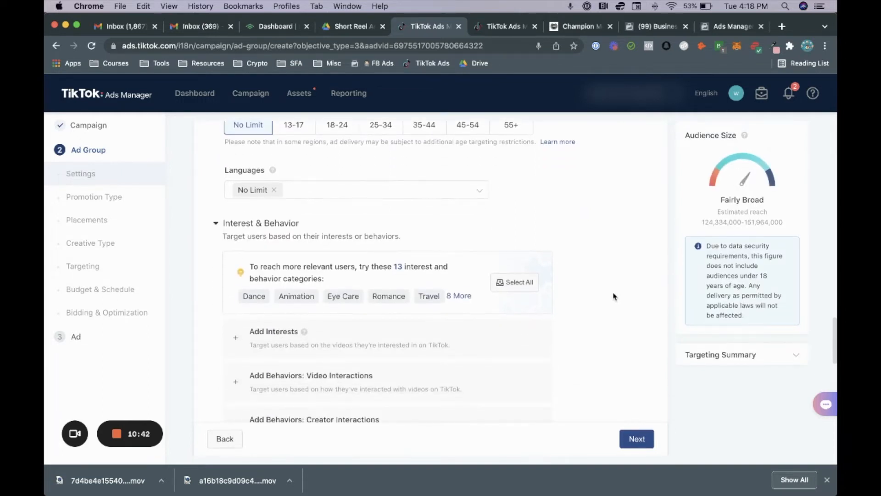
{"action": "scroll", "coordinate": [616, 295], "scroll_direction": "down", "scroll_amount": 1}
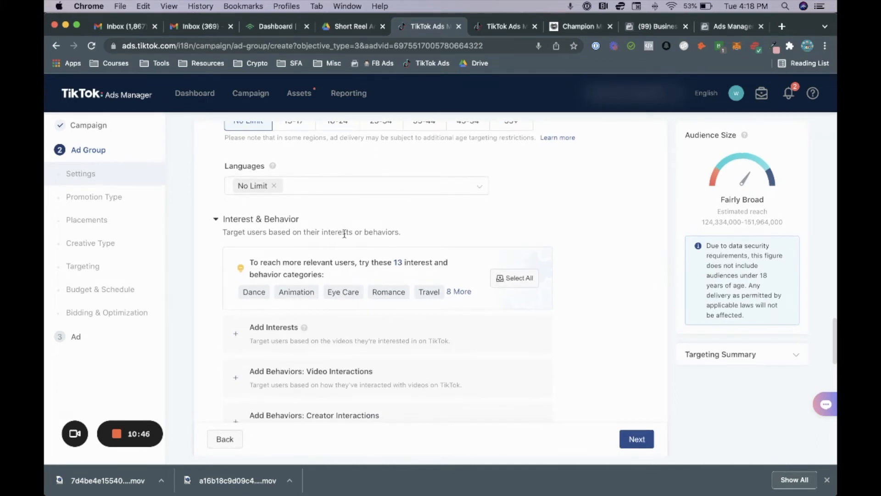
{"action": "scroll", "coordinate": [507, 285], "scroll_direction": "down", "scroll_amount": 2}
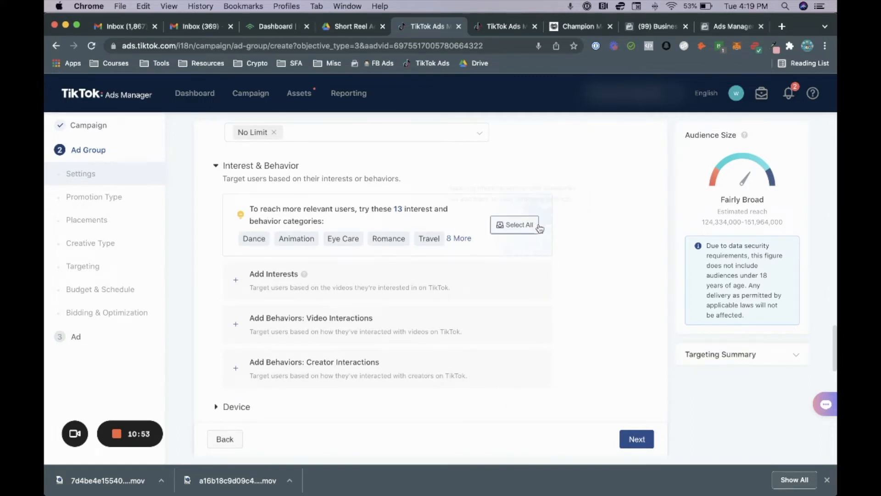
{"action": "left_click", "coordinate": [291, 295]}
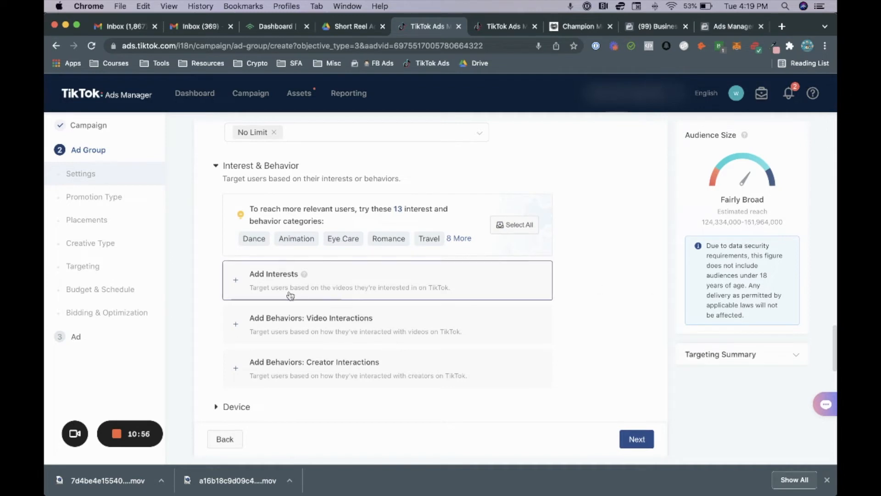
{"action": "left_click", "coordinate": [235, 283]}
{"action": "left_click", "coordinate": [303, 340]}
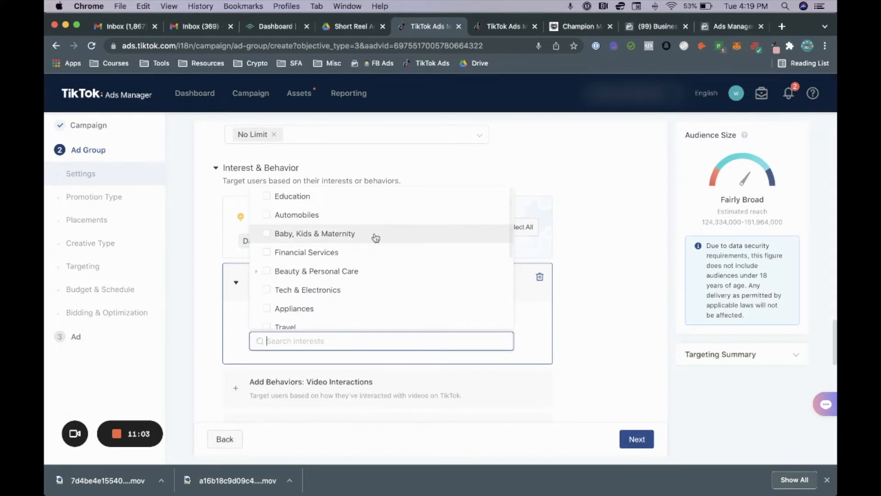
- Examine the available interest categories from Education through Food & Beverage, along with their audience descriptions
{"action": "scroll", "coordinate": [368, 281], "scroll_direction": "down", "scroll_amount": 5}
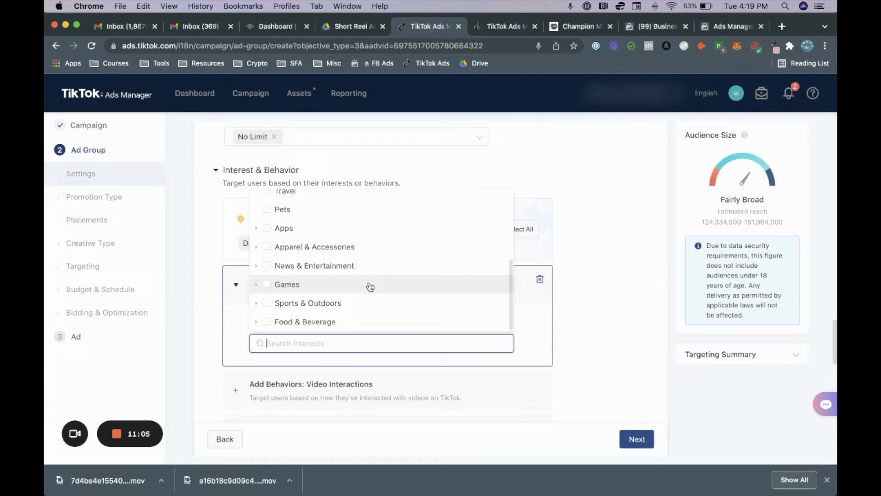
{"action": "scroll", "coordinate": [371, 287], "scroll_direction": "up", "scroll_amount": 5}
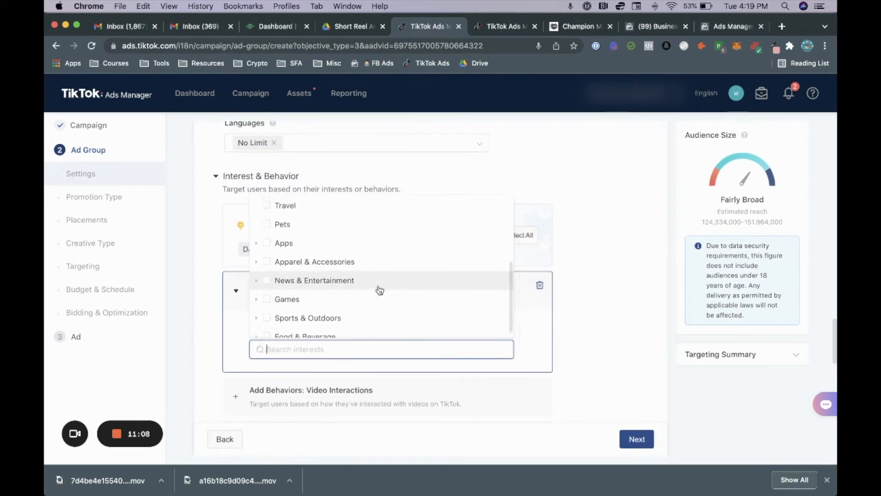
{"action": "scroll", "coordinate": [379, 289], "scroll_direction": "up", "scroll_amount": 2}
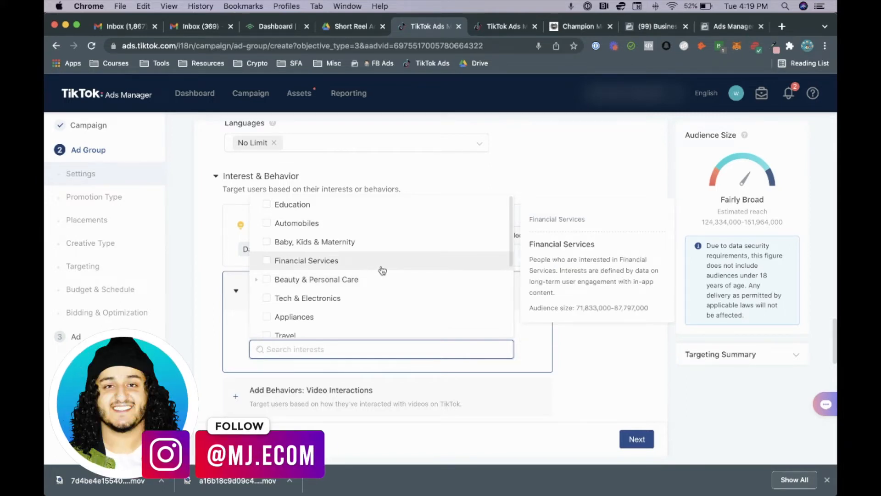
{"action": "scroll", "coordinate": [383, 271], "scroll_direction": "down", "scroll_amount": 2}
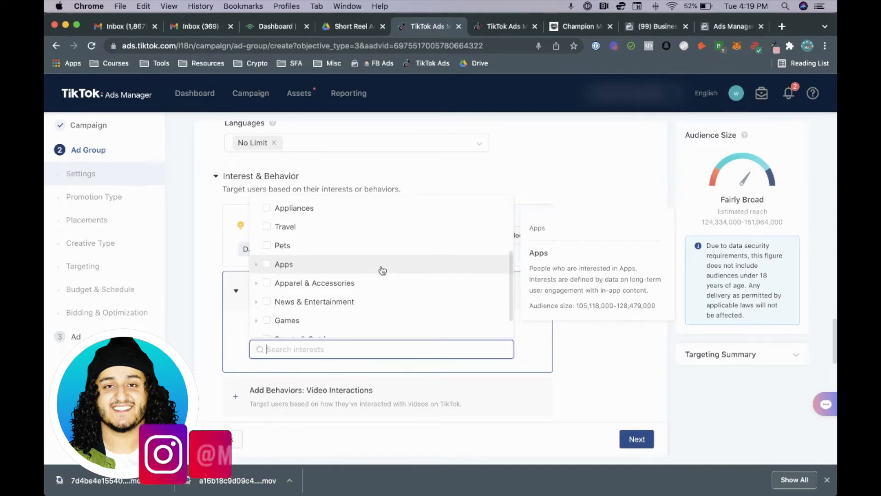
{"action": "scroll", "coordinate": [382, 270], "scroll_direction": "up", "scroll_amount": 3}
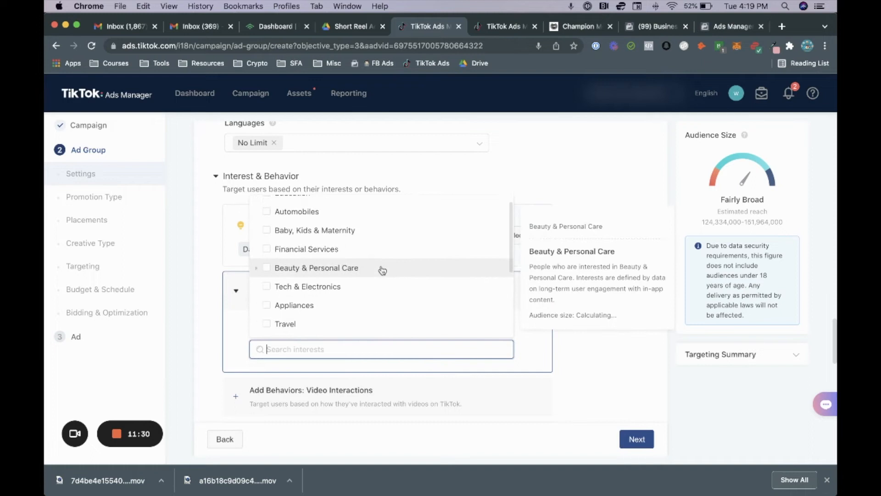
{"action": "scroll", "coordinate": [383, 271], "scroll_direction": "up", "scroll_amount": 2}
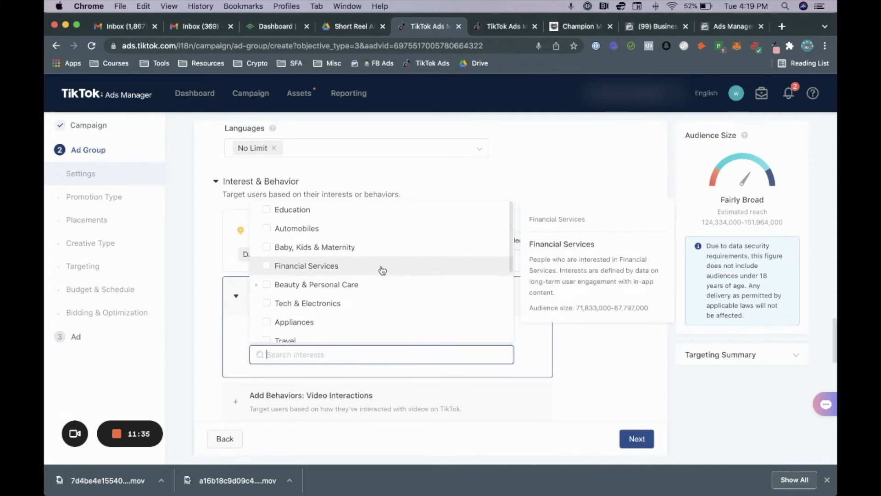
{"action": "scroll", "coordinate": [383, 270], "scroll_direction": "down", "scroll_amount": 3}
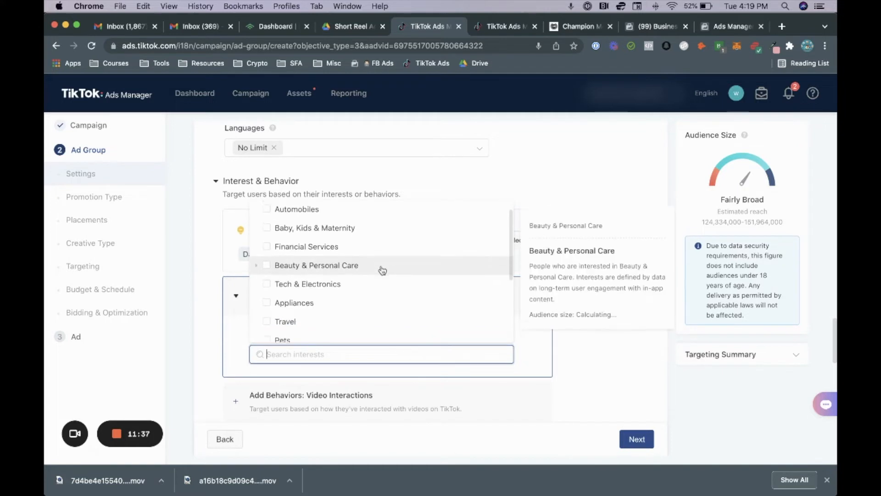
{"action": "mouse_move", "coordinate": [383, 271]}
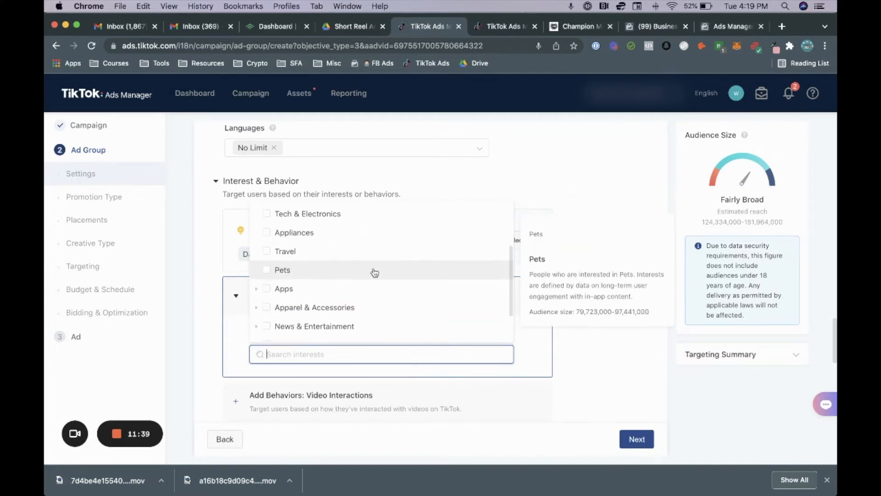
{"action": "scroll", "coordinate": [351, 275], "scroll_direction": "up", "scroll_amount": 3}
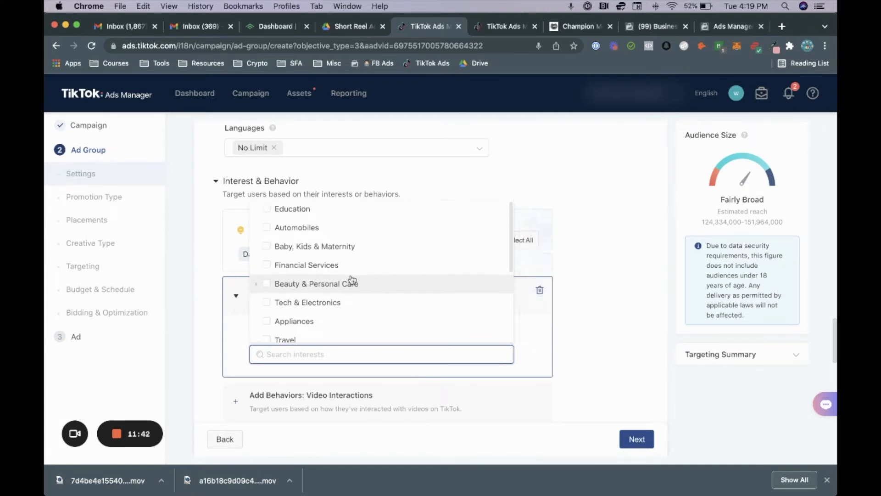
{"action": "mouse_move", "coordinate": [351, 279]}
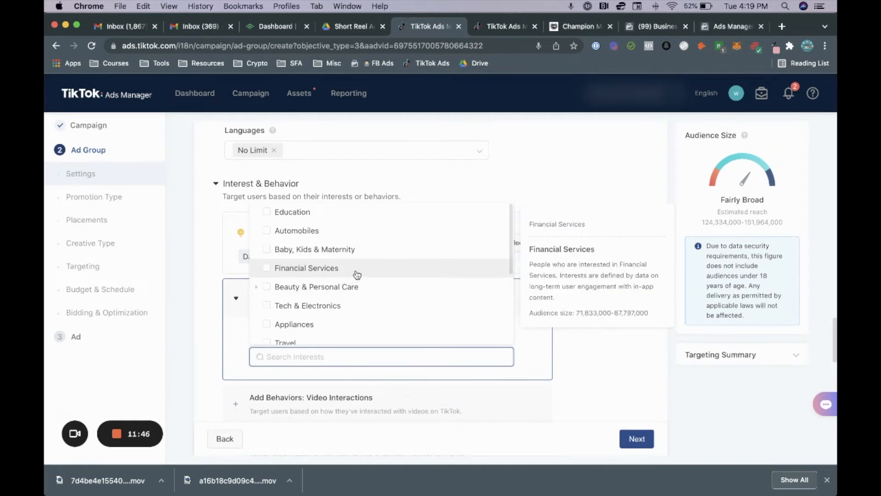
{"action": "scroll", "coordinate": [386, 312], "scroll_direction": "down", "scroll_amount": 1}
{"action": "scroll", "coordinate": [386, 313], "scroll_direction": "down", "scroll_amount": 1}
{"action": "scroll", "coordinate": [386, 312], "scroll_direction": "up", "scroll_amount": 1}
{"action": "scroll", "coordinate": [386, 313], "scroll_direction": "up", "scroll_amount": 1}
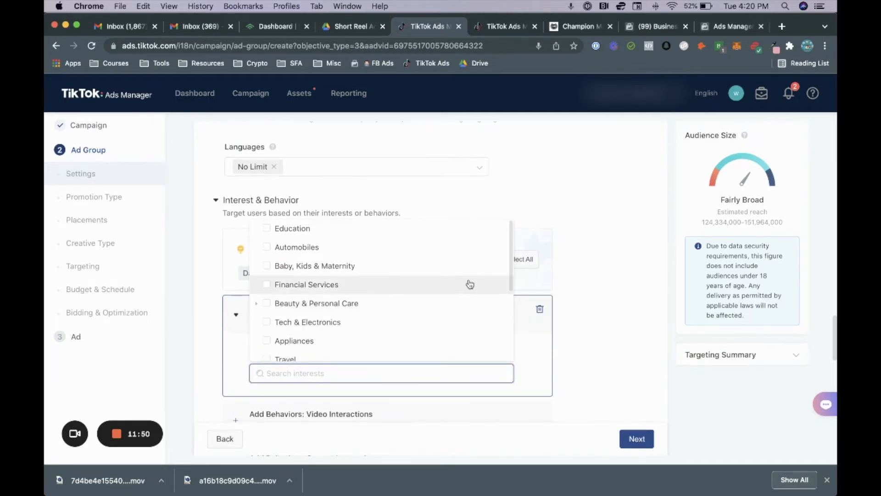
{"action": "scroll", "coordinate": [470, 283], "scroll_direction": "down", "scroll_amount": 2}
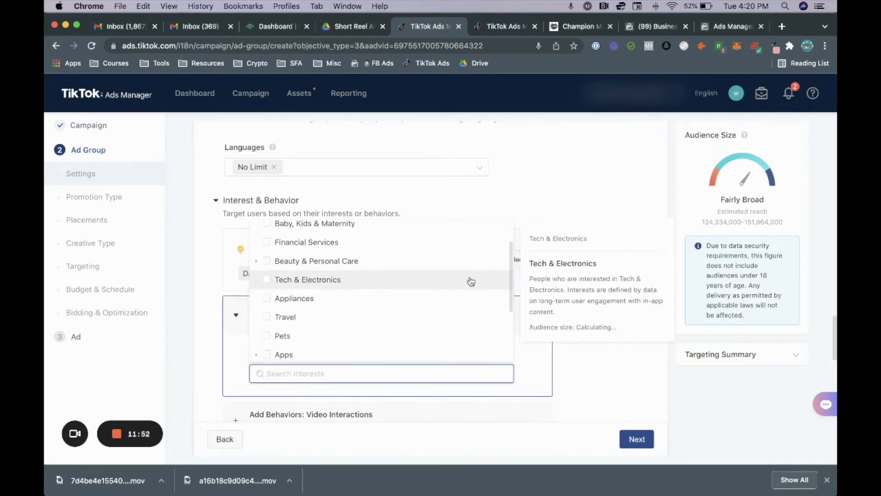
- Select the Beauty & Personal Care interest category and expand it to review its subcategories
{"action": "left_click", "coordinate": [267, 260]}
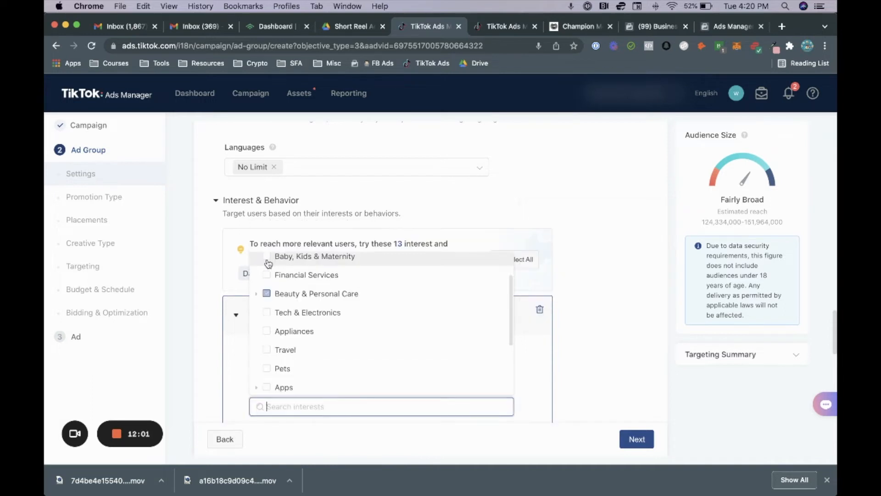
{"action": "left_click", "coordinate": [255, 295]}
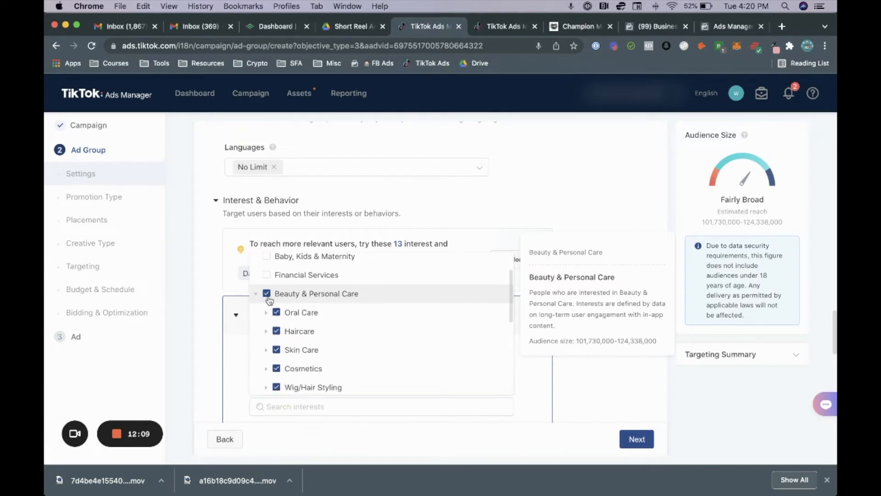
{"action": "scroll", "coordinate": [305, 316], "scroll_direction": "down", "scroll_amount": 1}
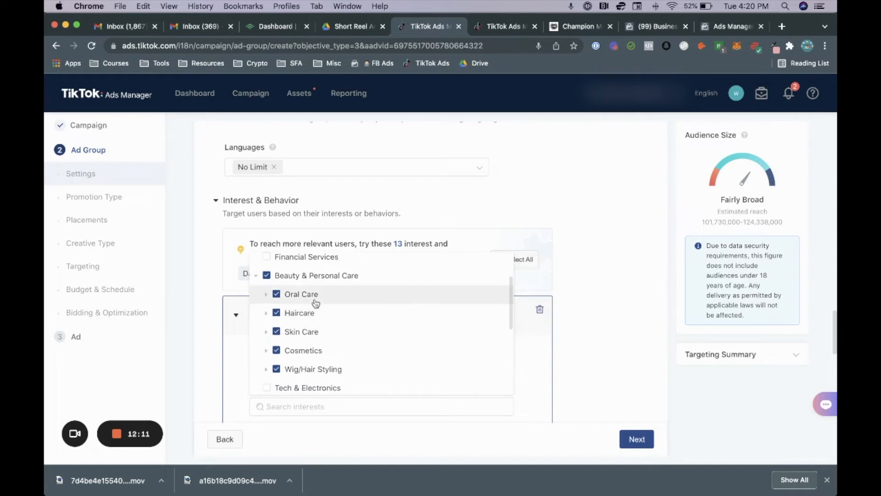
{"action": "scroll", "coordinate": [406, 362], "scroll_direction": "down", "scroll_amount": 5}
{"action": "scroll", "coordinate": [403, 361], "scroll_direction": "up", "scroll_amount": 4}
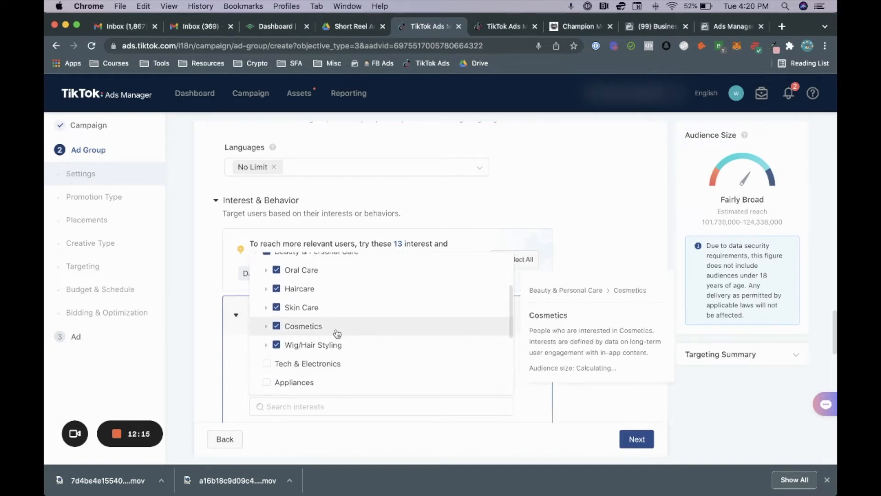
- Deselect Haircare and Skin Care within the Beauty & Personal Care interests
{"action": "scroll", "coordinate": [338, 333], "scroll_direction": "up", "scroll_amount": 1}
{"action": "left_click", "coordinate": [277, 293]}
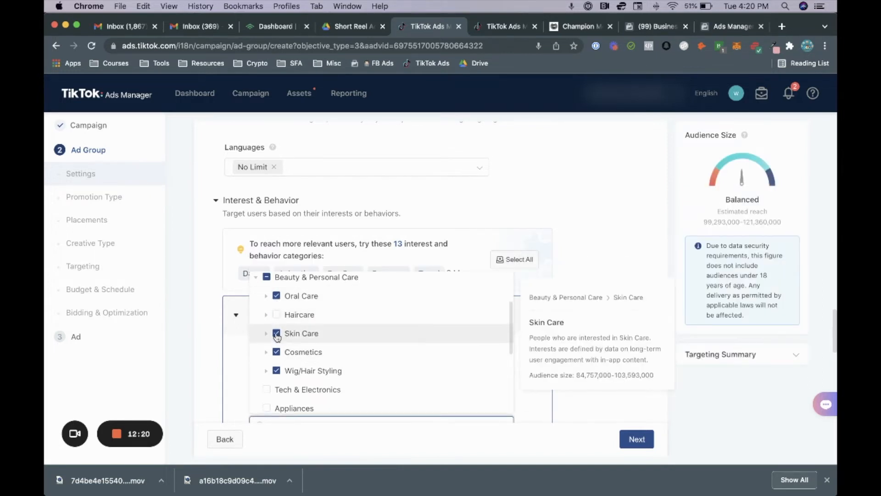
{"action": "left_click", "coordinate": [277, 335]}
{"action": "scroll", "coordinate": [289, 331], "scroll_direction": "down", "scroll_amount": 1}
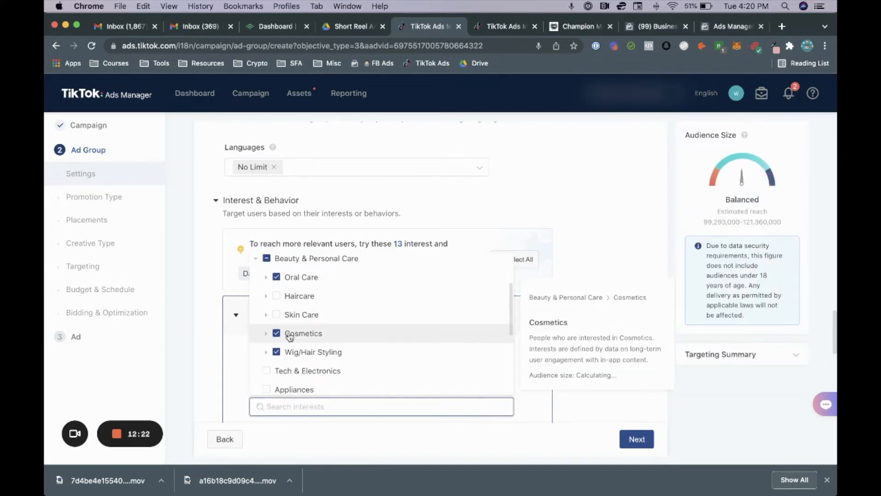
- Examine the Haircare subcategories, and collapse the Beauty & Personal Care category
{"action": "left_click", "coordinate": [267, 298]}
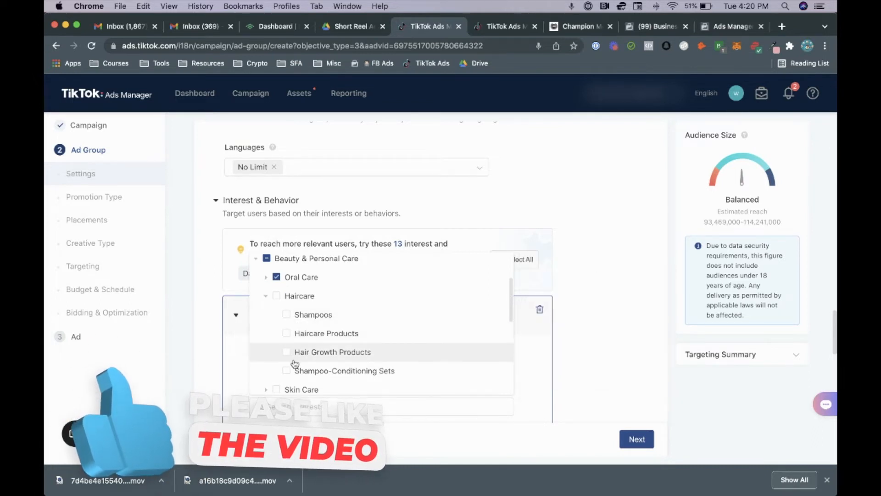
{"action": "left_click", "coordinate": [266, 298]}
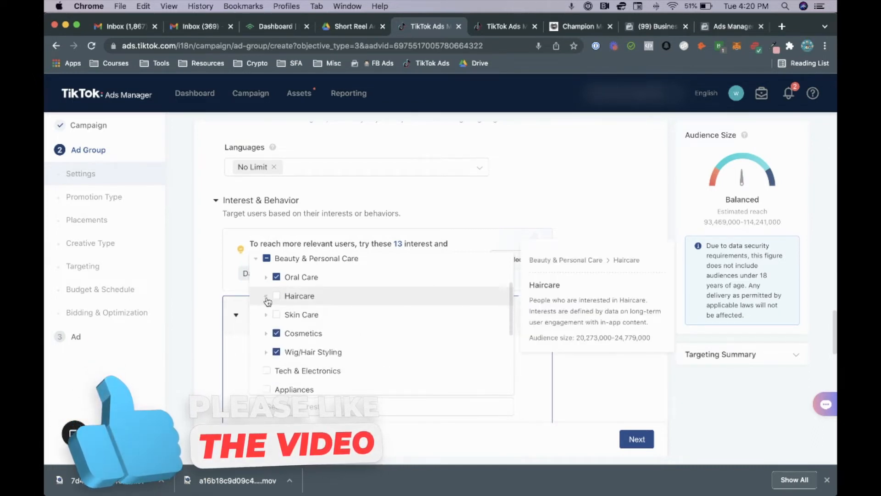
{"action": "left_click", "coordinate": [263, 276]}
{"action": "left_click", "coordinate": [260, 274]}
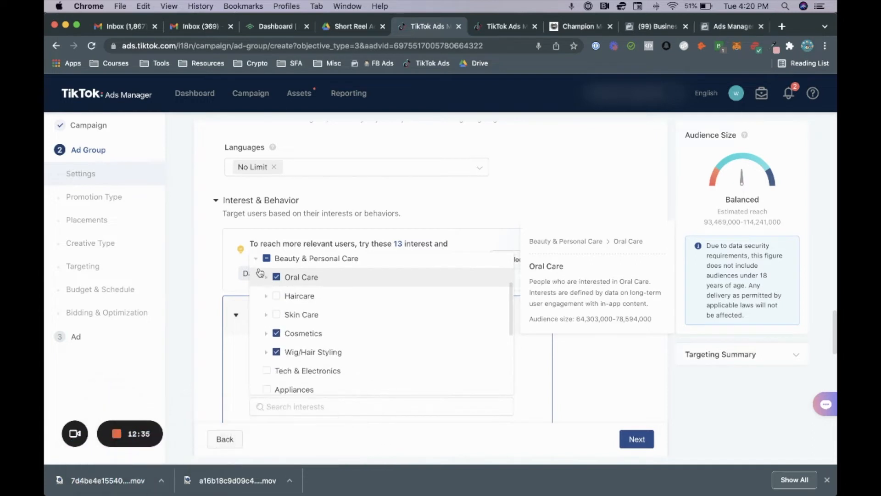
{"action": "left_click", "coordinate": [256, 258]}
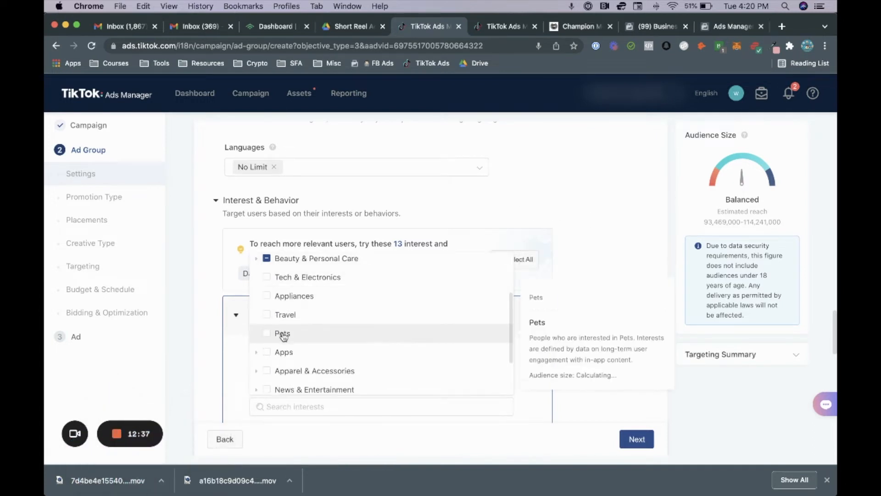
- Examine the Bags and Clothing Accessories subcategories under Apparel & Accessories, and collapse the category
{"action": "scroll", "coordinate": [284, 337], "scroll_direction": "down", "scroll_amount": 5}
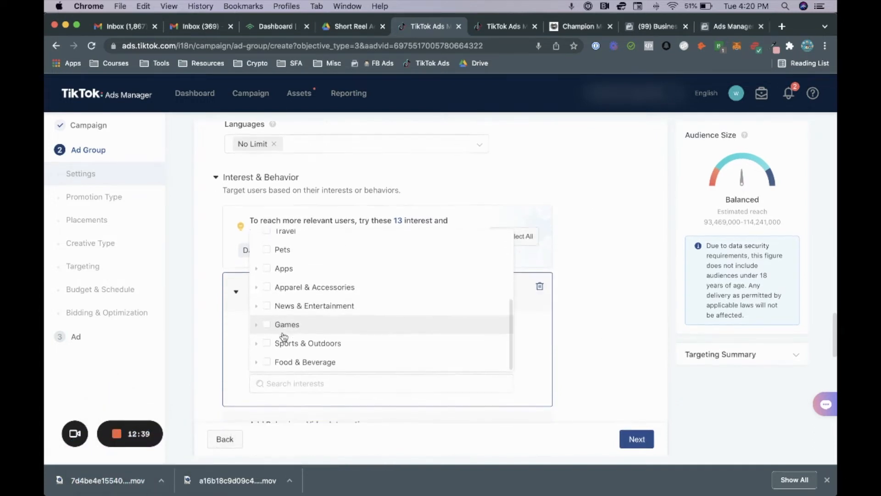
{"action": "left_click", "coordinate": [256, 284]}
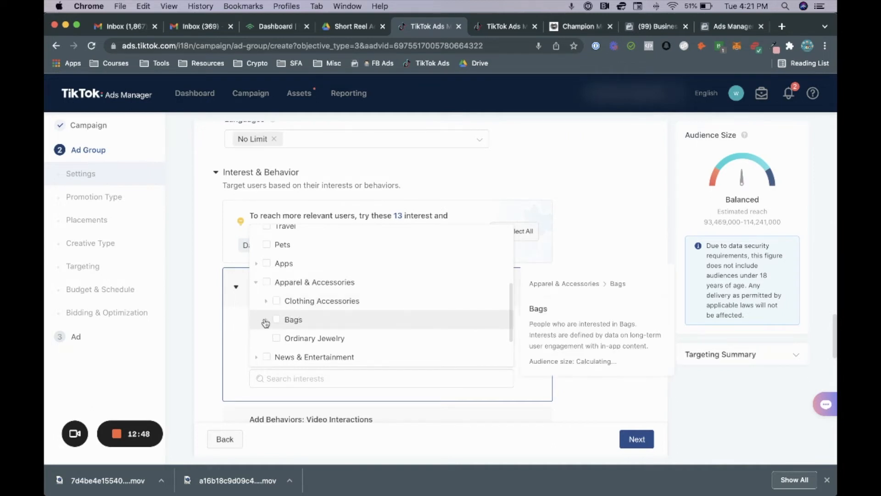
{"action": "left_click", "coordinate": [266, 321]}
{"action": "scroll", "coordinate": [349, 338], "scroll_direction": "down", "scroll_amount": 1}
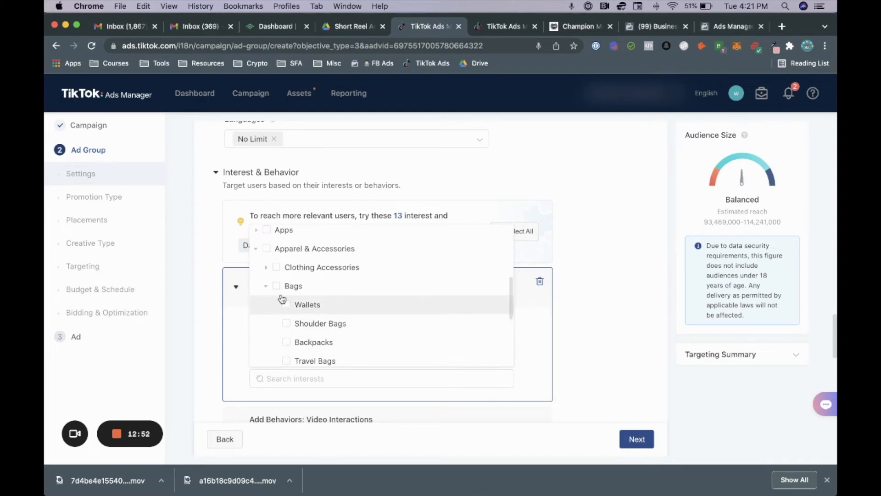
{"action": "left_click", "coordinate": [266, 287]}
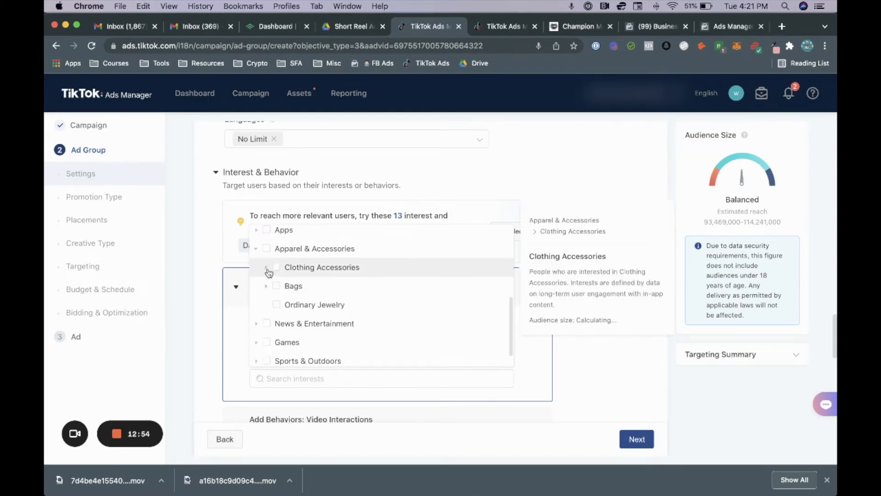
{"action": "left_click", "coordinate": [266, 267]}
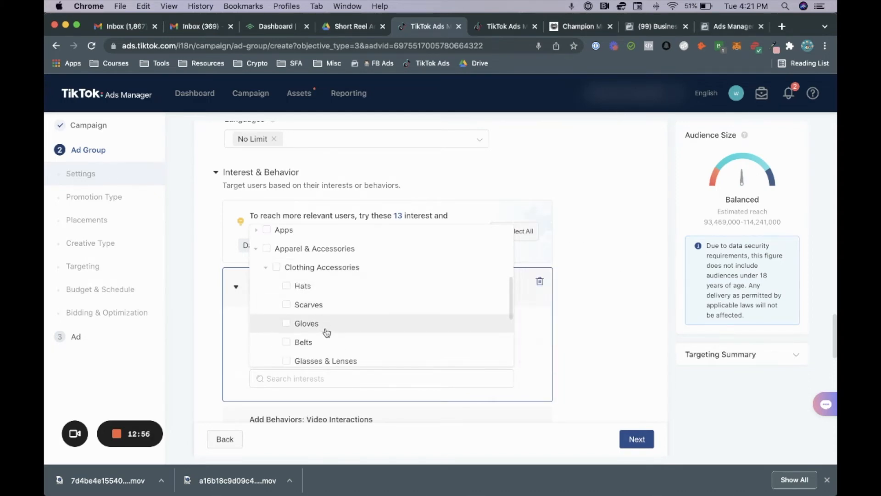
{"action": "left_click", "coordinate": [265, 267]}
{"action": "left_click", "coordinate": [256, 249]}
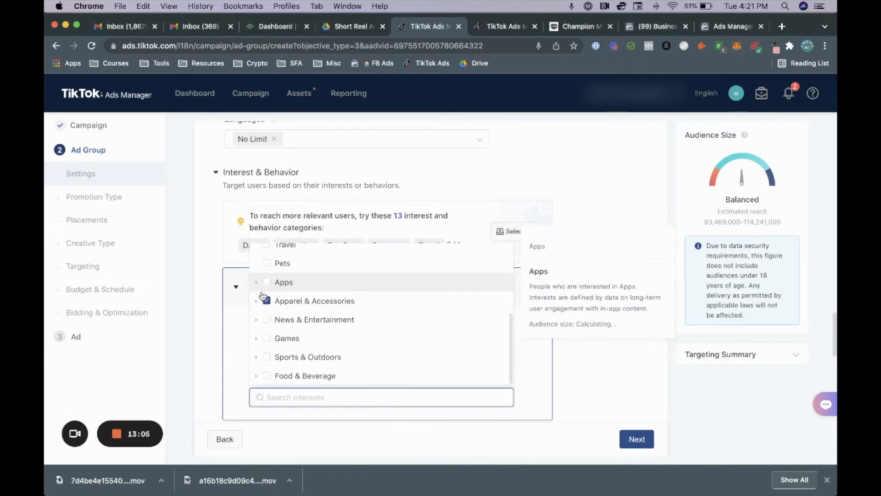
- Select the whole Apparel & Accessories interest category and expand it down to the Clothing Accessories items
{"action": "left_click", "coordinate": [267, 301]}
{"action": "left_click", "coordinate": [257, 300]}
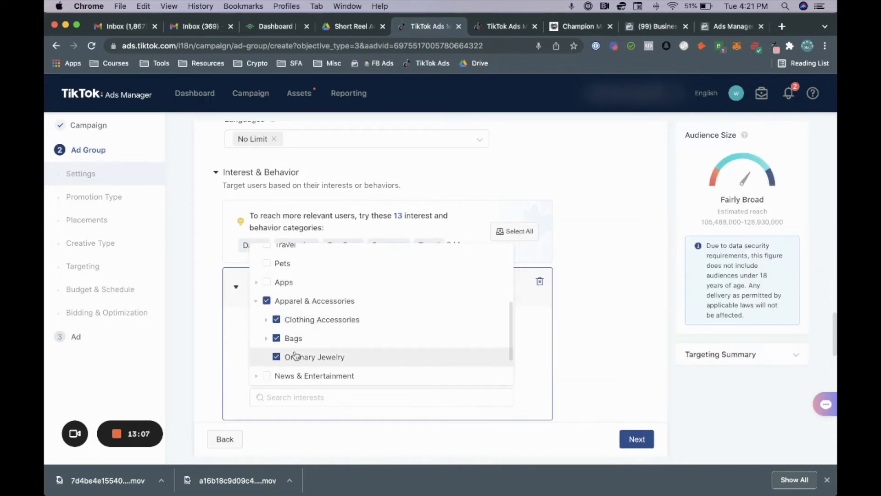
{"action": "left_click", "coordinate": [267, 320]}
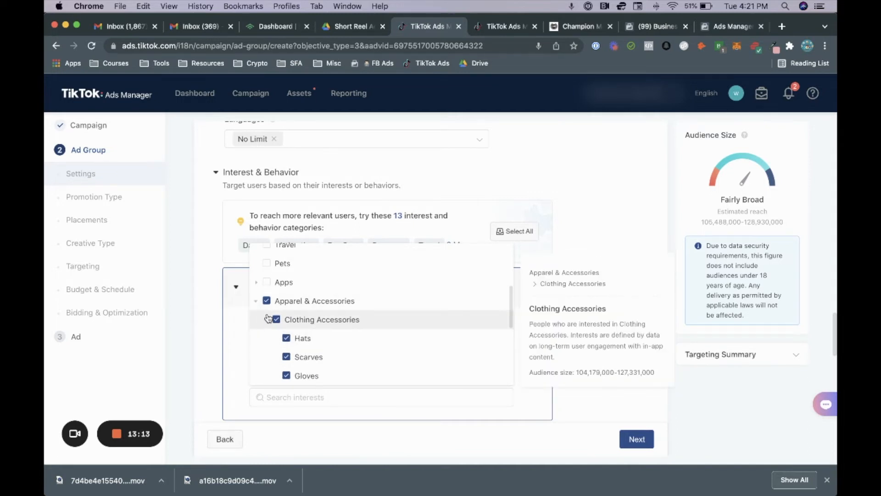
- Collapse the Clothing Accessories subcategory and the Apparel & Accessories category in the interest list
{"action": "scroll", "coordinate": [321, 321], "scroll_direction": "down", "scroll_amount": 2}
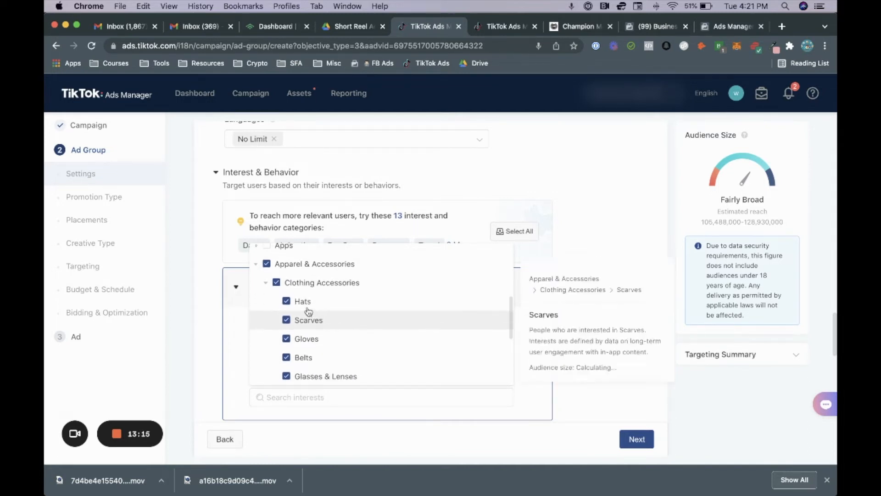
{"action": "left_click", "coordinate": [264, 282]}
{"action": "left_click", "coordinate": [256, 263]}
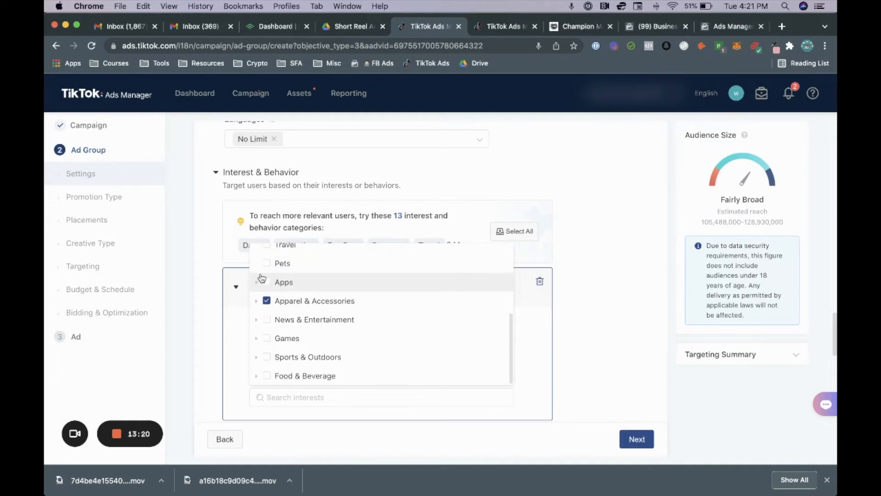
- Deselect the Apparel & Accessories interest category, and examine the News & Entertainment subcategories before collapsing that category
{"action": "left_click", "coordinate": [268, 301]}
{"action": "scroll", "coordinate": [268, 304], "scroll_direction": "down", "scroll_amount": 1}
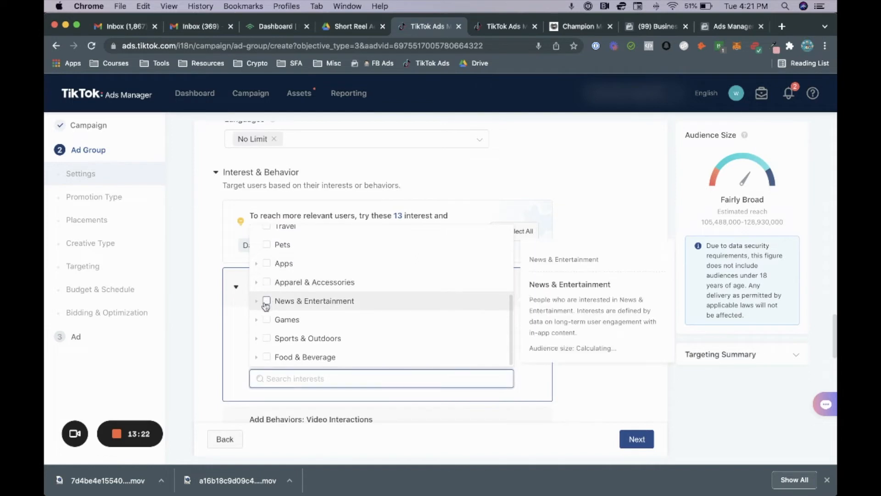
{"action": "left_click", "coordinate": [257, 301]}
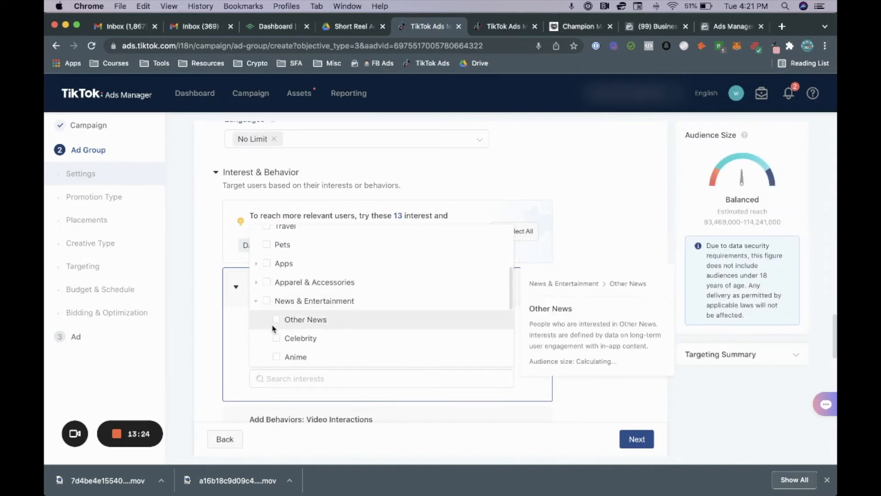
{"action": "scroll", "coordinate": [273, 328], "scroll_direction": "down", "scroll_amount": 2}
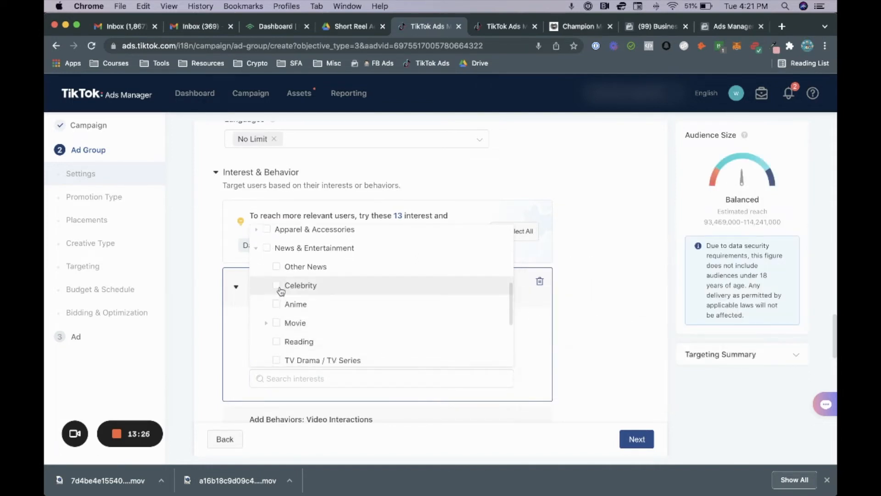
{"action": "left_click", "coordinate": [257, 250]}
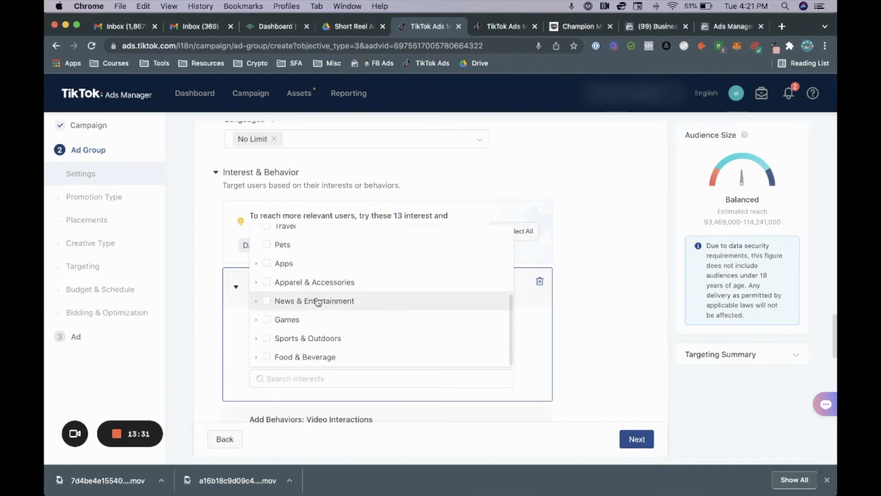
- Reselect the whole Apparel & Accessories interest category and close the interest list
{"action": "scroll", "coordinate": [317, 301], "scroll_direction": "up", "scroll_amount": 1}
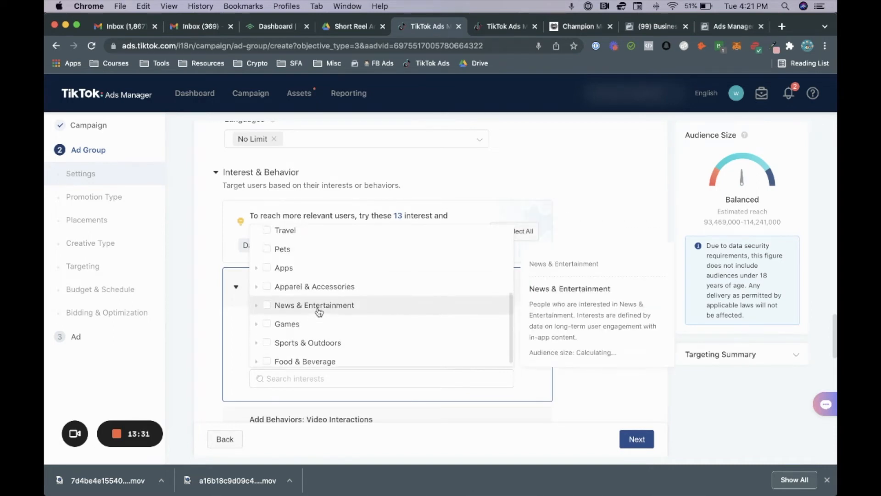
{"action": "left_click", "coordinate": [266, 287]}
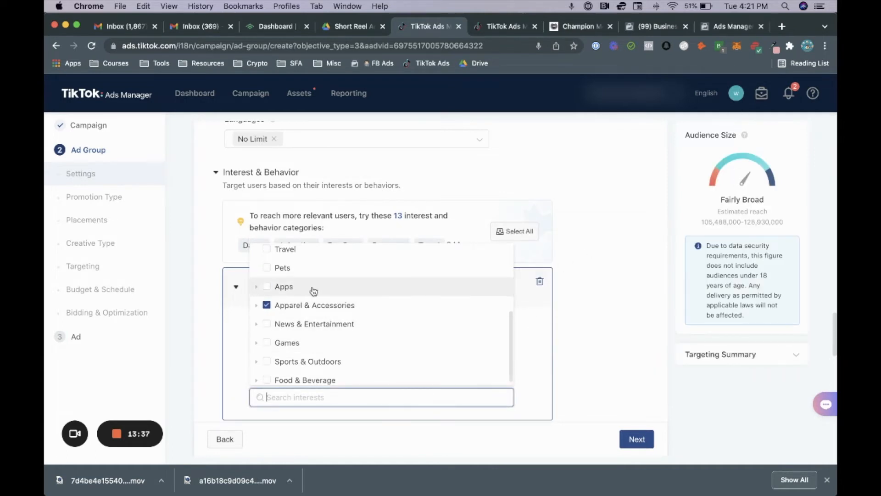
{"action": "mouse_move", "coordinate": [379, 337]}
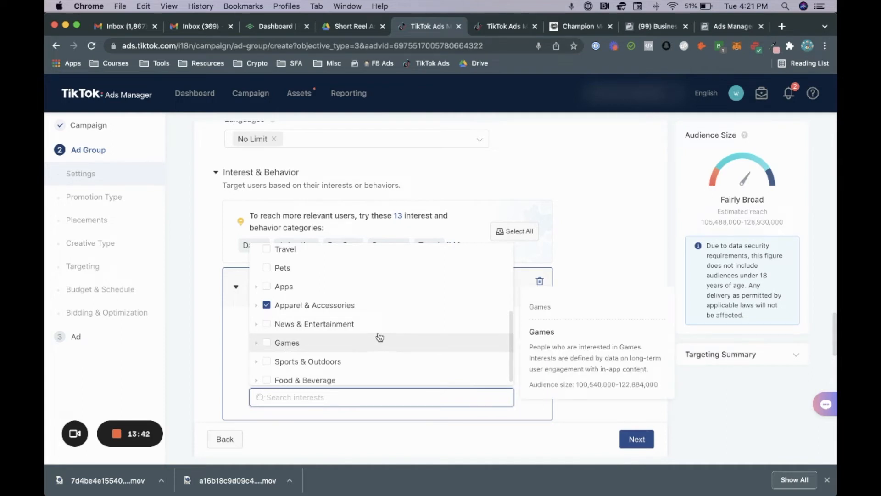
{"action": "left_click", "coordinate": [531, 343]}
{"action": "scroll", "coordinate": [499, 341], "scroll_direction": "down", "scroll_amount": 2}
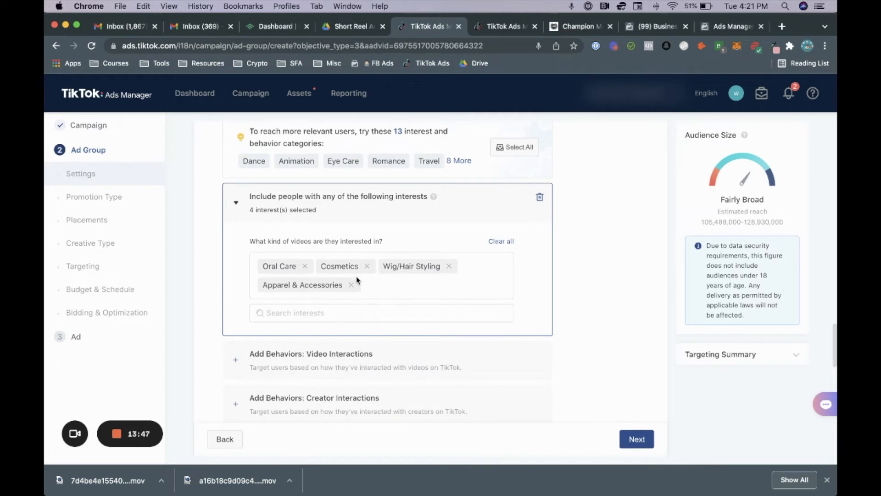
- Add a Video Interactions behavior covering the Watched to End, Liked, Commented and Shared actions
{"action": "scroll", "coordinate": [244, 293], "scroll_direction": "down", "scroll_amount": 2}
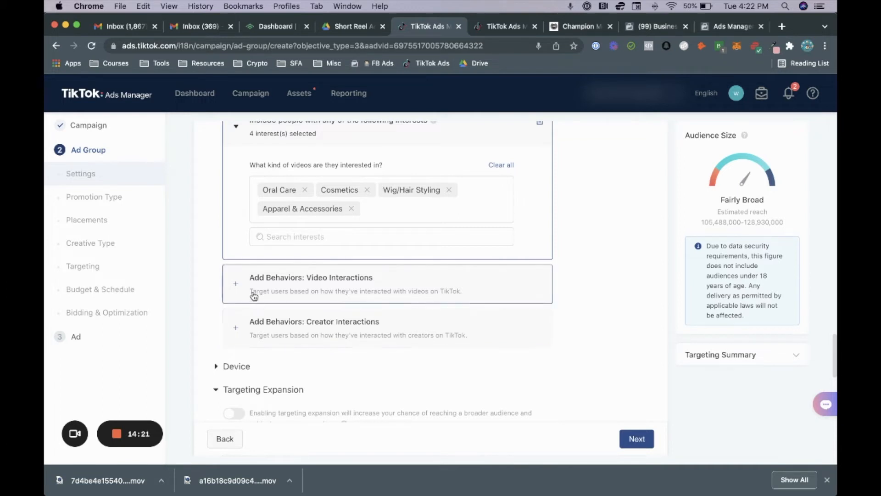
{"action": "left_click", "coordinate": [237, 287]}
{"action": "scroll", "coordinate": [250, 299], "scroll_direction": "down", "scroll_amount": 1}
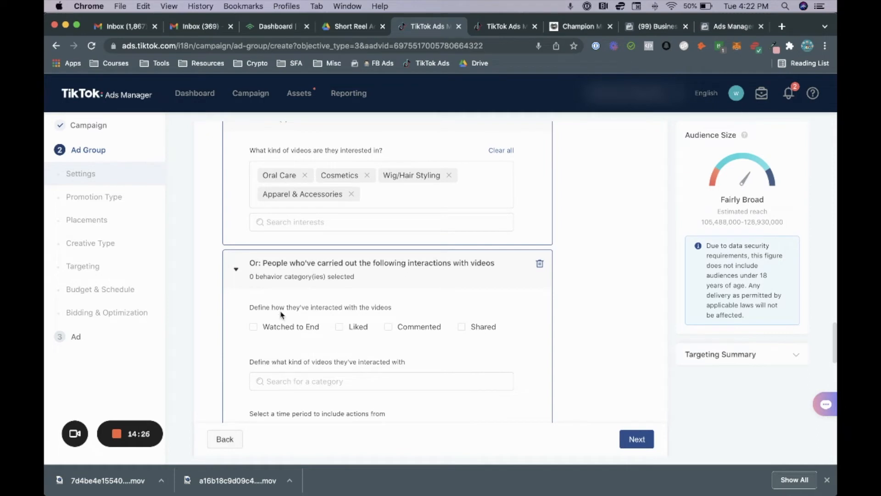
{"action": "scroll", "coordinate": [280, 312], "scroll_direction": "down", "scroll_amount": 1}
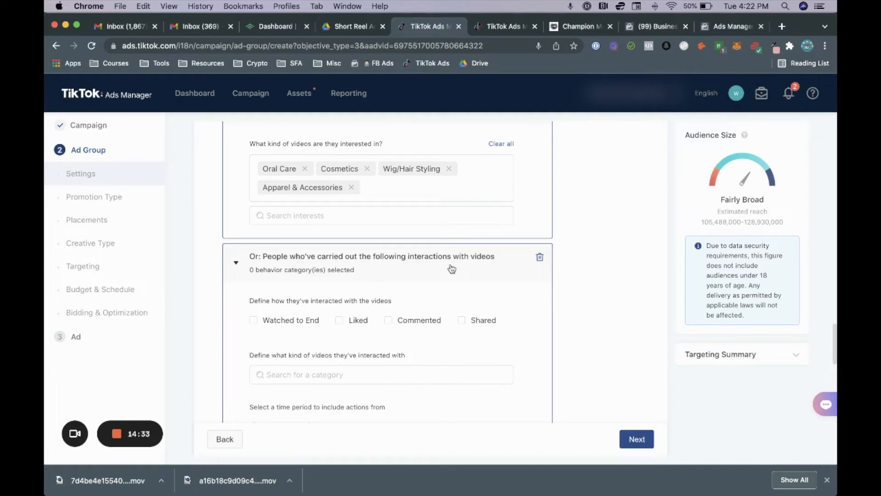
{"action": "left_click", "coordinate": [253, 320]}
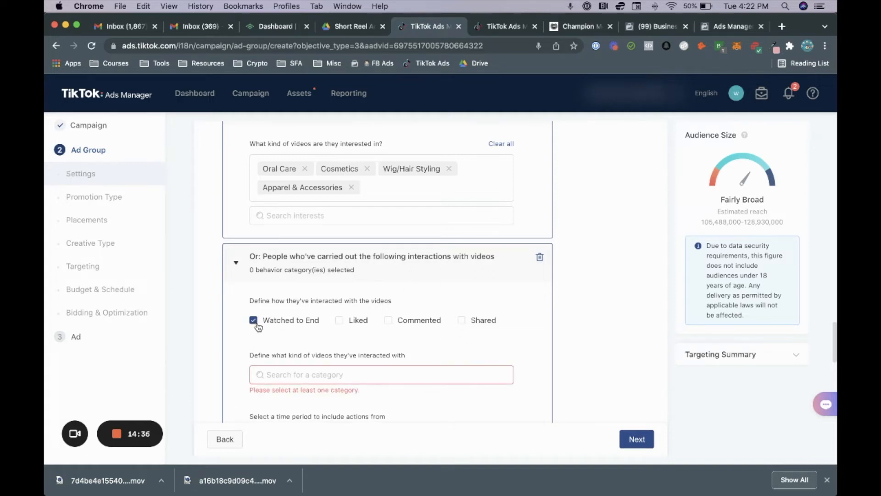
{"action": "left_click", "coordinate": [340, 321]}
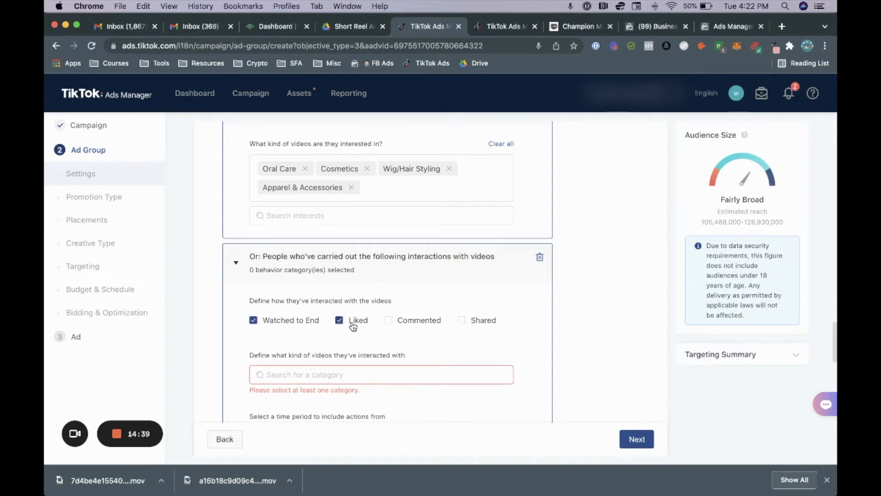
{"action": "left_click", "coordinate": [389, 322]}
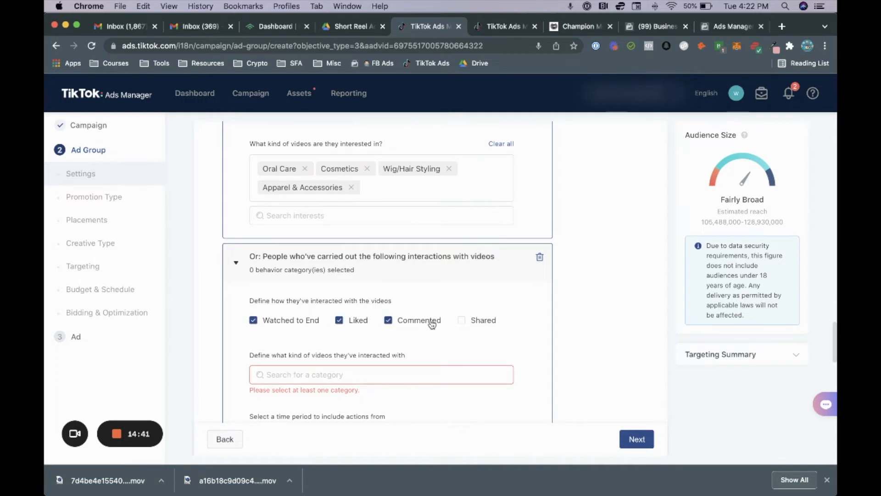
{"action": "left_click", "coordinate": [462, 321]}
- Choose Beauty & Style as the category of videos interacted with, and collapse the video interactions section
{"action": "left_click", "coordinate": [351, 370]}
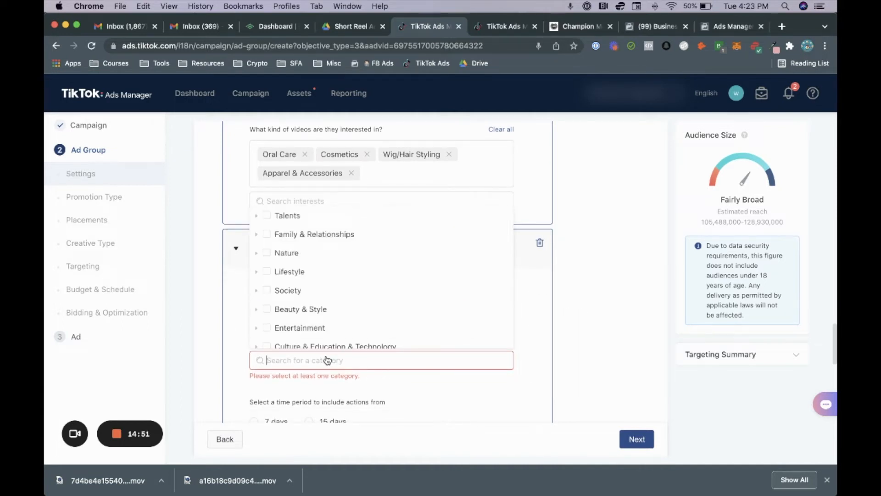
{"action": "left_click", "coordinate": [266, 309]}
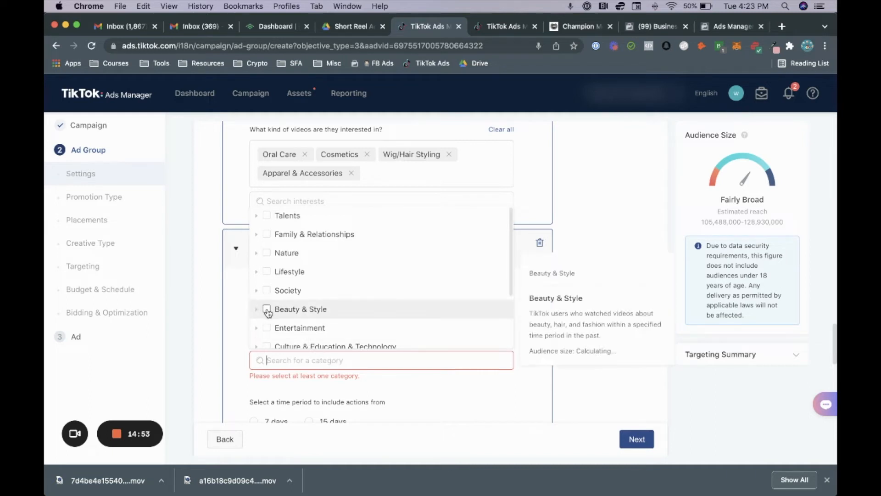
{"action": "left_click", "coordinate": [239, 350]}
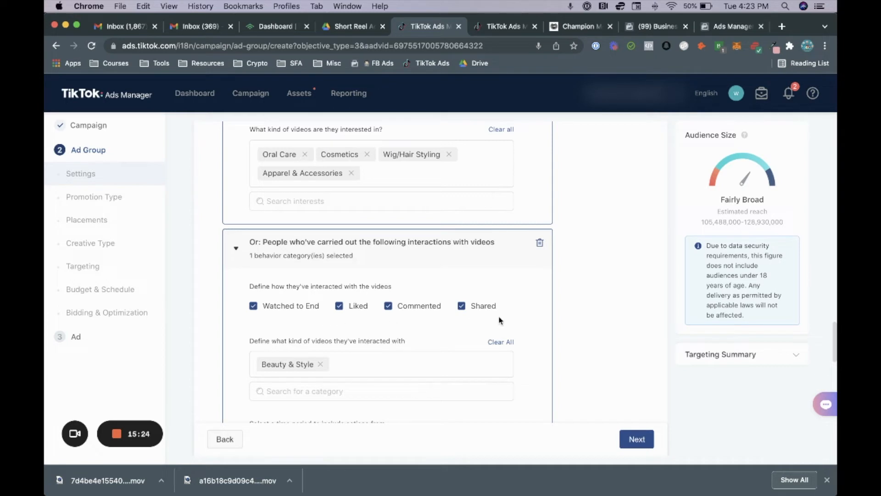
{"action": "left_click", "coordinate": [278, 306]}
{"action": "left_click", "coordinate": [471, 310]}
{"action": "left_click", "coordinate": [237, 250]}
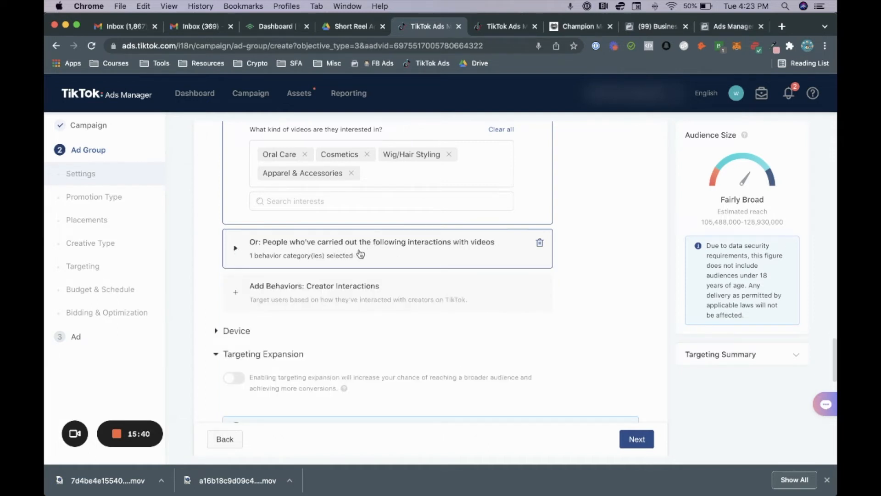
- Add a Creator Interactions behavior targeting the Fashion&Beauty creator category
{"action": "left_click", "coordinate": [237, 295]}
{"action": "scroll", "coordinate": [409, 348], "scroll_direction": "down", "scroll_amount": 2}
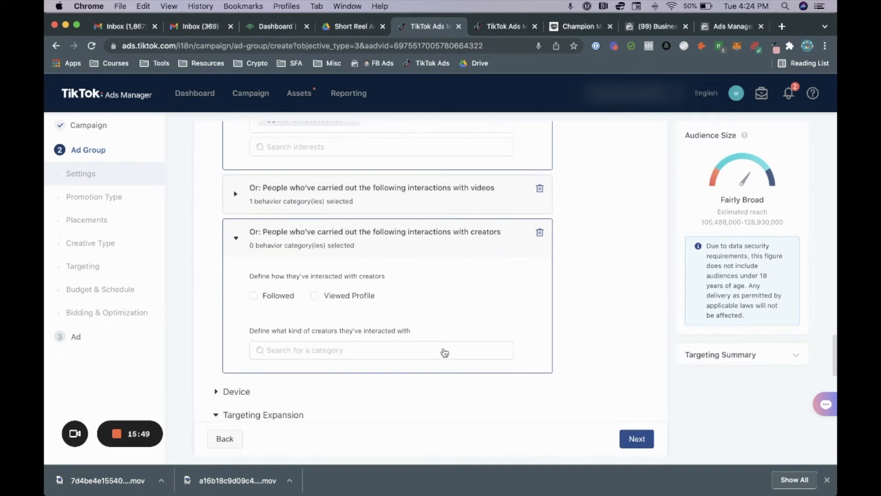
{"action": "left_click", "coordinate": [296, 346]}
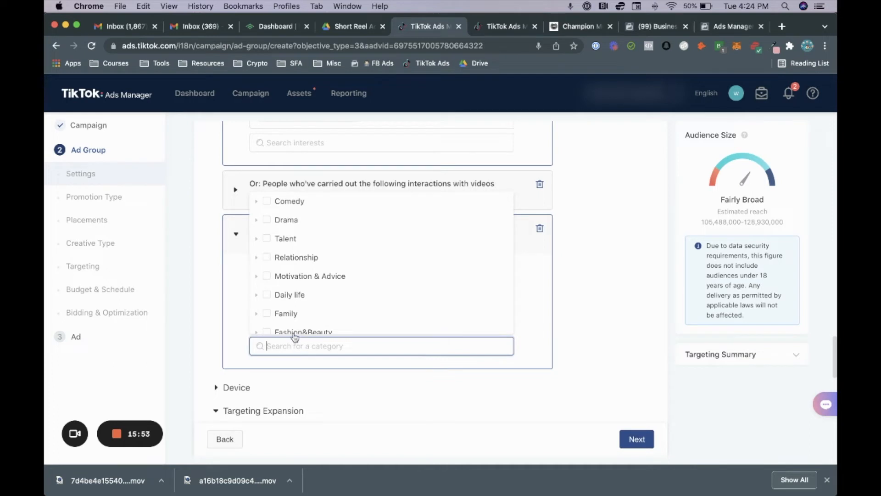
{"action": "scroll", "coordinate": [295, 337], "scroll_direction": "down", "scroll_amount": 1}
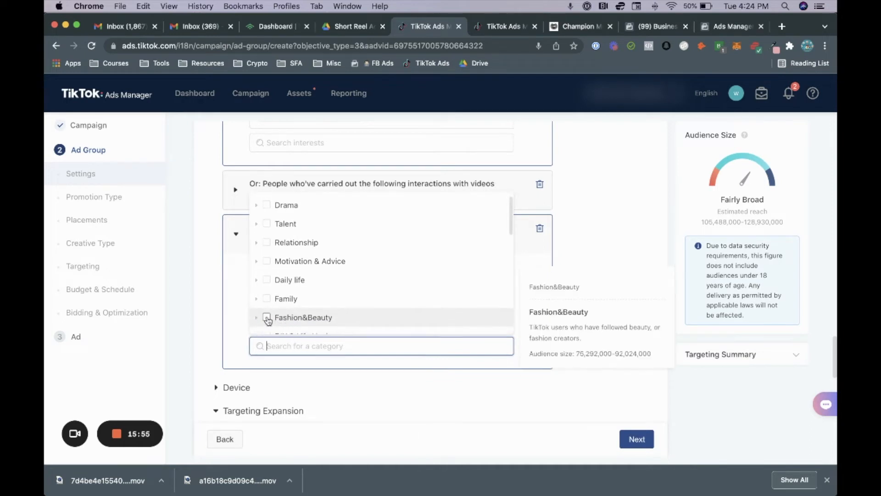
{"action": "left_click", "coordinate": [267, 317]}
{"action": "left_click", "coordinate": [232, 349]}
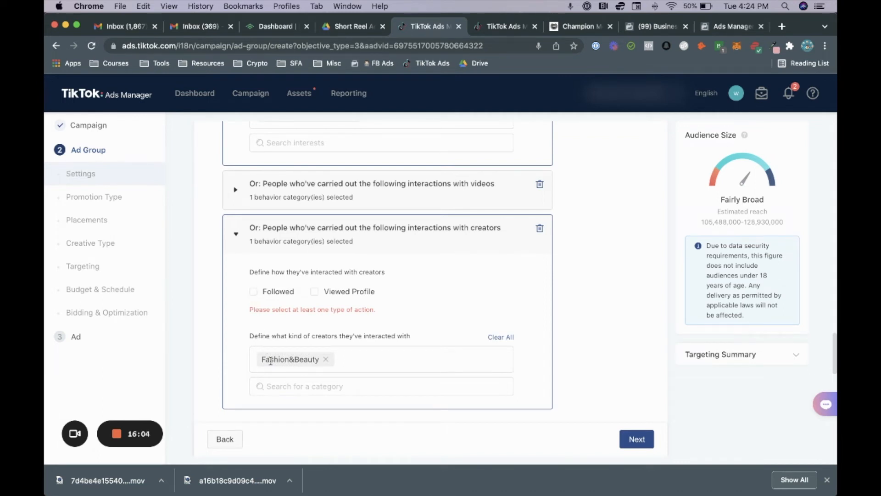
- Include the Followed and Viewed Profile actions for the creator interactions, and collapse that section
{"action": "left_click", "coordinate": [254, 291]}
{"action": "left_click", "coordinate": [314, 291]}
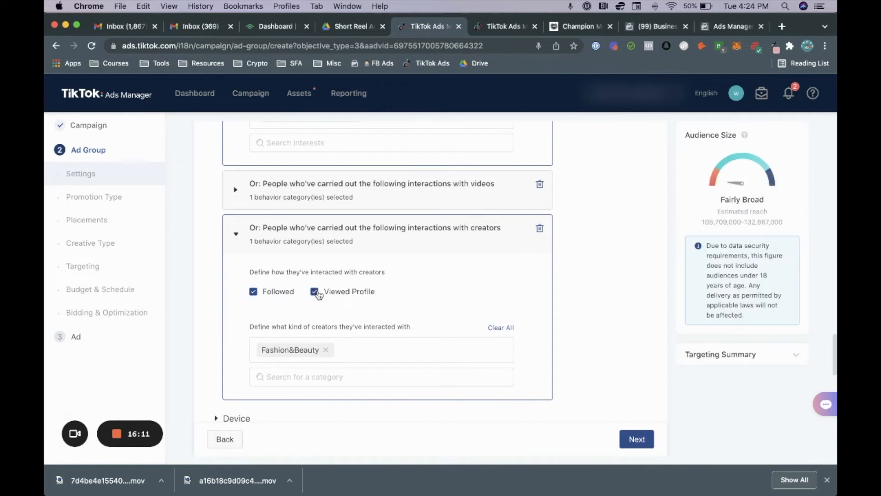
{"action": "left_click", "coordinate": [237, 236]}
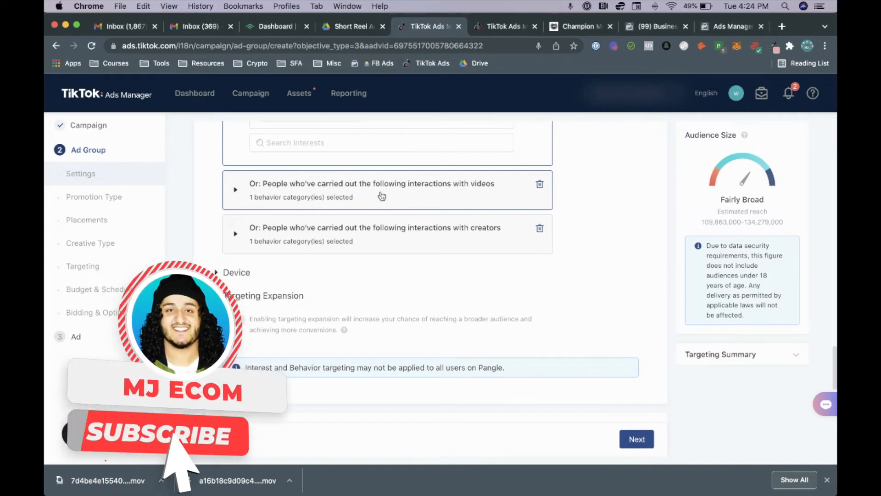
- Expand the Device targeting settings and examine the available OS versions without choosing one
{"action": "scroll", "coordinate": [408, 265], "scroll_direction": "down", "scroll_amount": 1}
{"action": "left_click", "coordinate": [217, 249]}
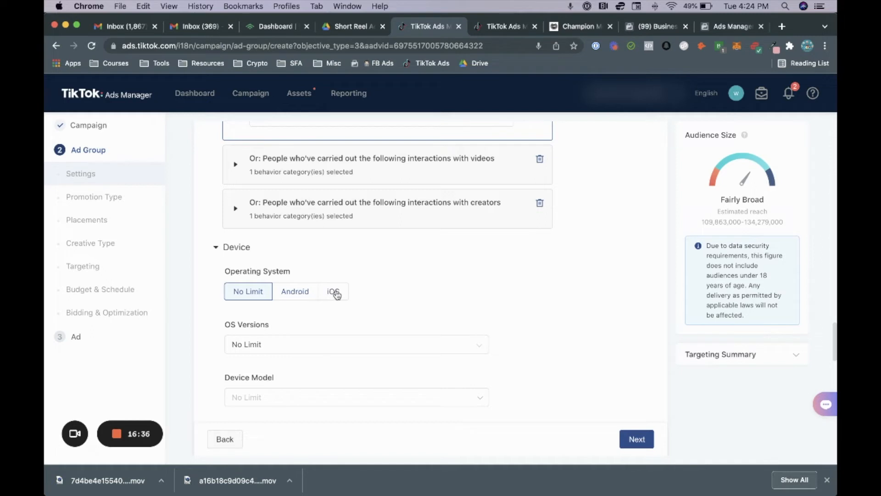
{"action": "scroll", "coordinate": [321, 245], "scroll_direction": "down", "scroll_amount": 2}
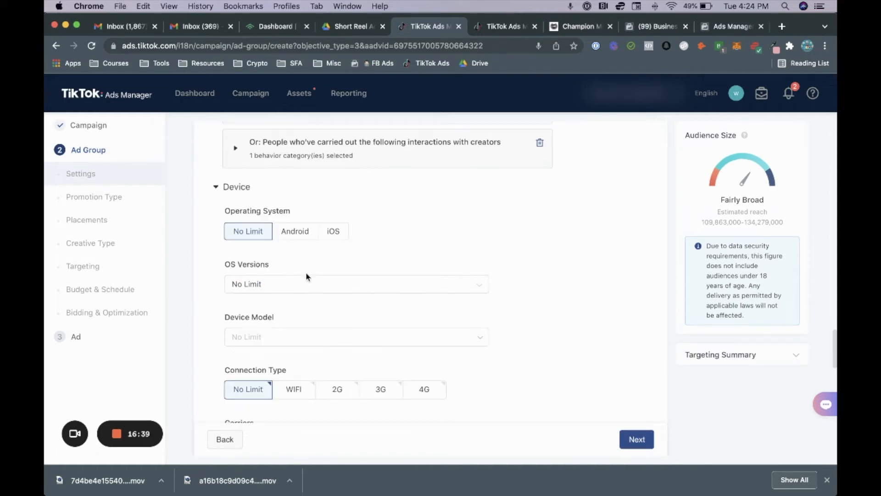
{"action": "left_click", "coordinate": [290, 284]}
{"action": "scroll", "coordinate": [289, 312], "scroll_direction": "down", "scroll_amount": 1}
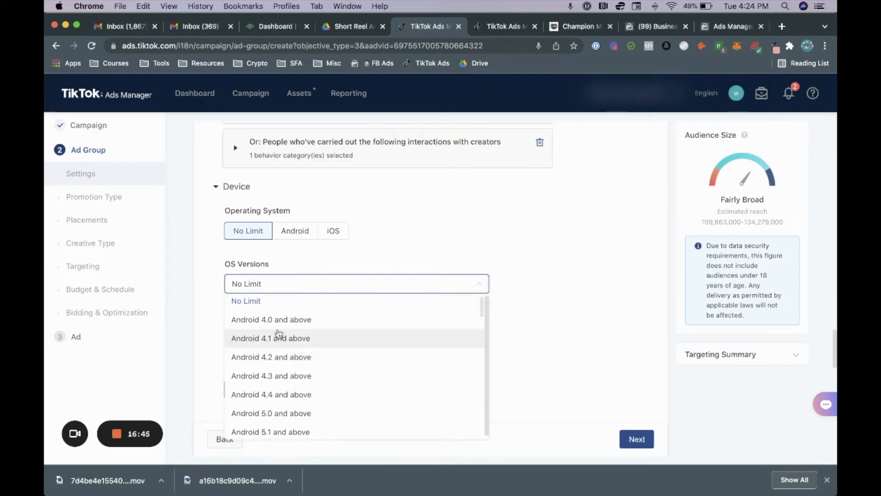
{"action": "scroll", "coordinate": [285, 348], "scroll_direction": "down", "scroll_amount": 2}
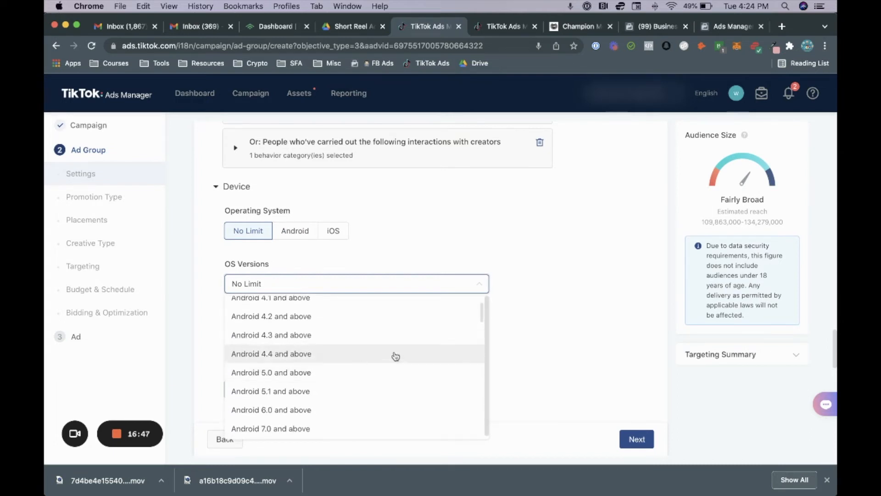
{"action": "left_click", "coordinate": [565, 293]}
- Preview the Apple device models under the iOS operating system without choosing one, and reset the operating system to No Limit
{"action": "left_click", "coordinate": [335, 231]}
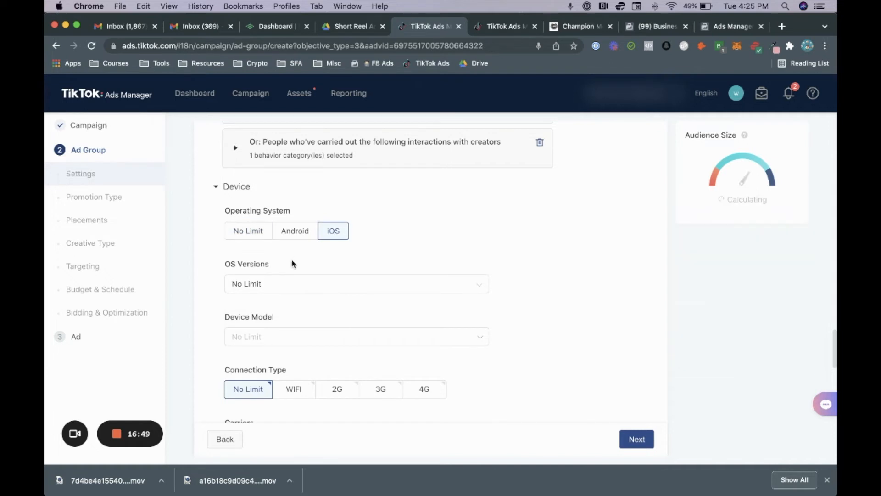
{"action": "left_click", "coordinate": [282, 336]}
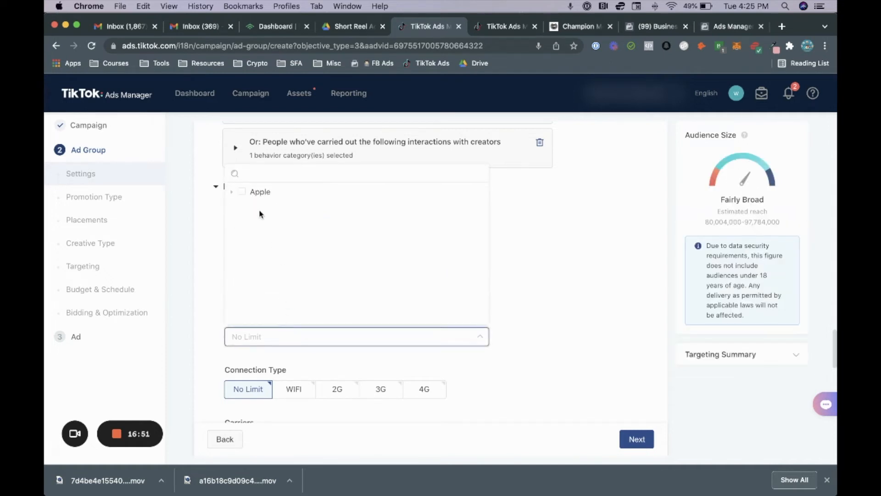
{"action": "left_click", "coordinate": [231, 192]}
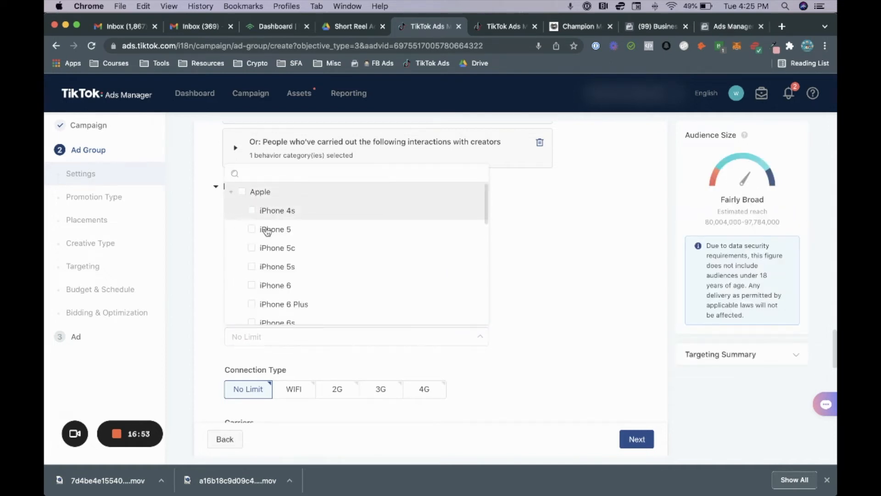
{"action": "scroll", "coordinate": [315, 277], "scroll_direction": "down", "scroll_amount": 5}
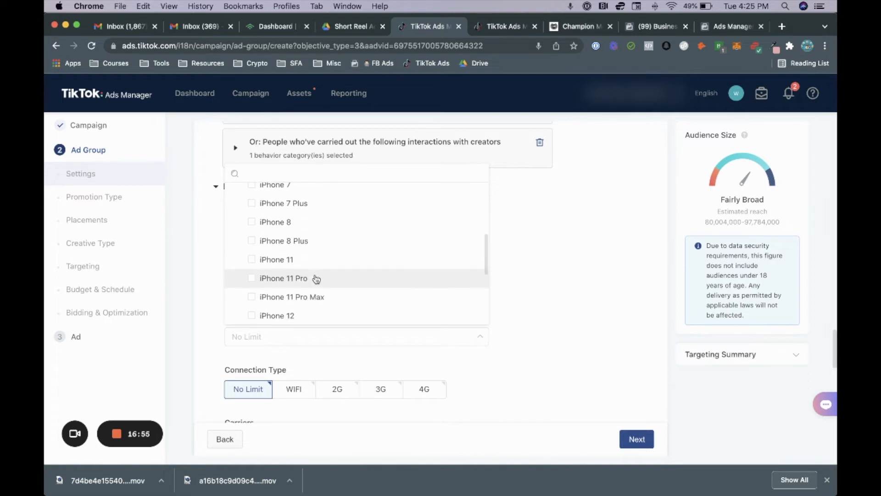
{"action": "scroll", "coordinate": [316, 278], "scroll_direction": "down", "scroll_amount": 3}
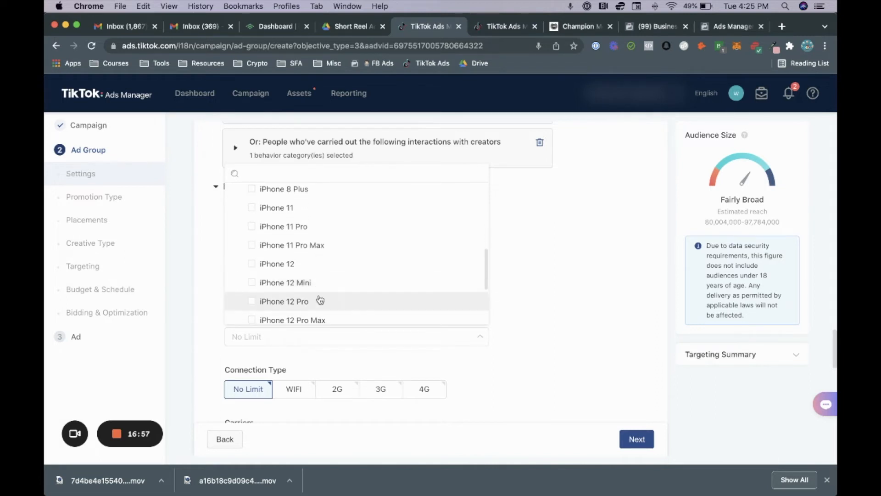
{"action": "scroll", "coordinate": [320, 301], "scroll_direction": "down", "scroll_amount": 1}
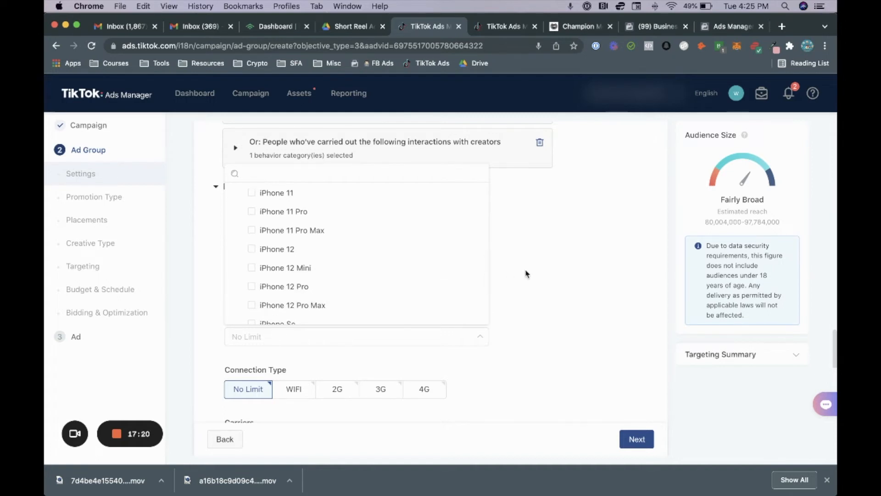
{"action": "left_click", "coordinate": [526, 274]}
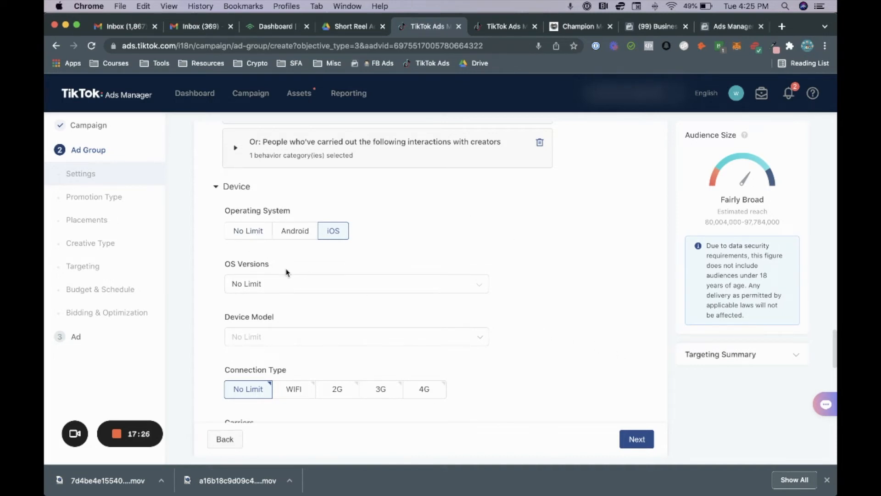
{"action": "left_click", "coordinate": [246, 232]}
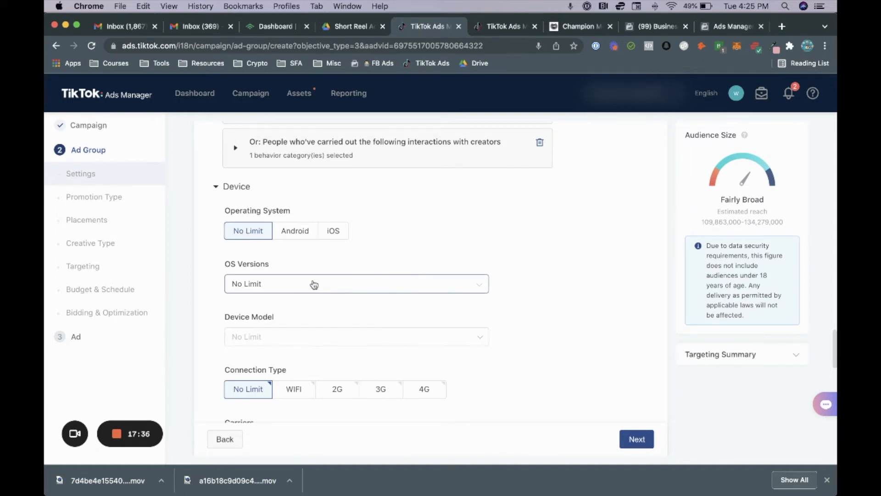
- Try the WIFI, 2G, 3G and 4G connection types, and restore the connection type to No Limit
{"action": "scroll", "coordinate": [548, 354], "scroll_direction": "down", "scroll_amount": 4}
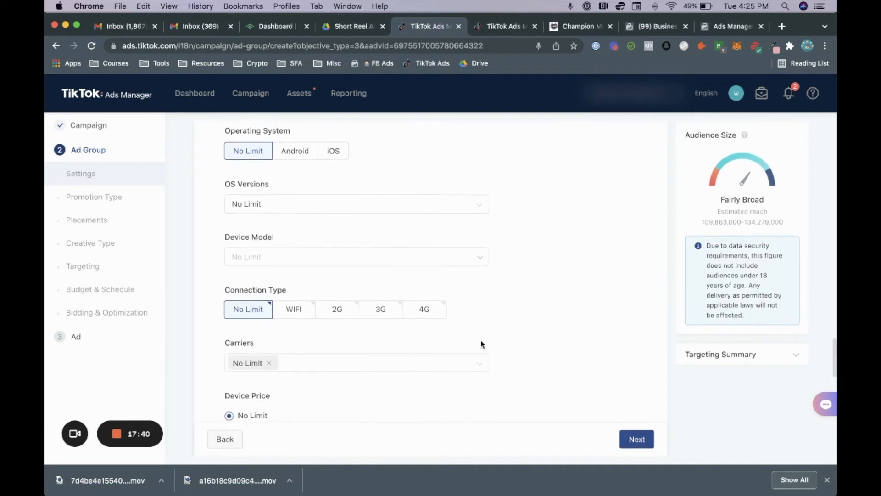
{"action": "scroll", "coordinate": [482, 344], "scroll_direction": "down", "scroll_amount": 2}
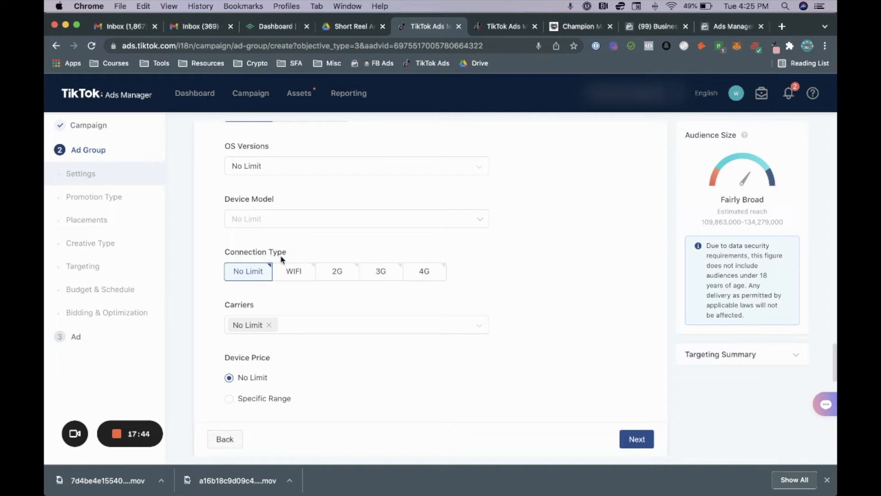
{"action": "left_click", "coordinate": [303, 271]}
{"action": "left_click", "coordinate": [343, 274]}
{"action": "left_click", "coordinate": [379, 271]}
{"action": "left_click", "coordinate": [419, 271]}
{"action": "left_click", "coordinate": [248, 274]}
- Examine the Canadian and US carriers available for targeting without choosing one
{"action": "scroll", "coordinate": [333, 295], "scroll_direction": "down", "scroll_amount": 2}
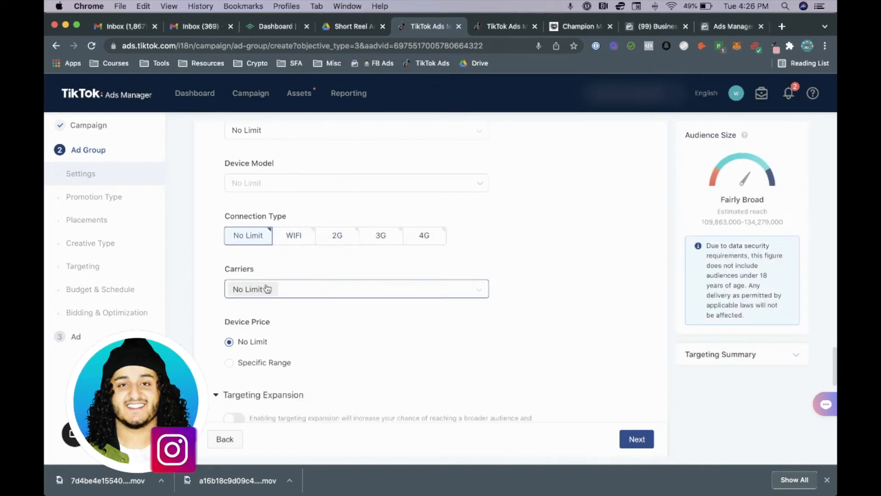
{"action": "left_click", "coordinate": [322, 289]}
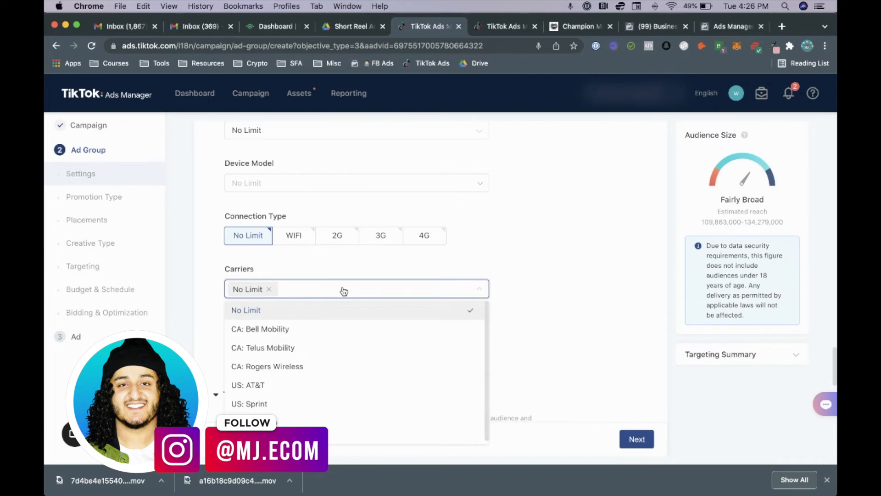
{"action": "scroll", "coordinate": [356, 319], "scroll_direction": "down", "scroll_amount": 1}
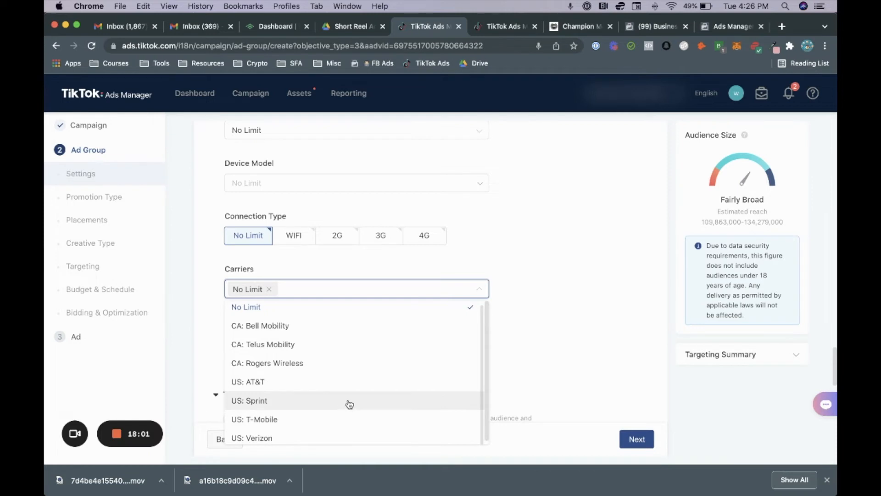
{"action": "scroll", "coordinate": [350, 404], "scroll_direction": "down", "scroll_amount": 1}
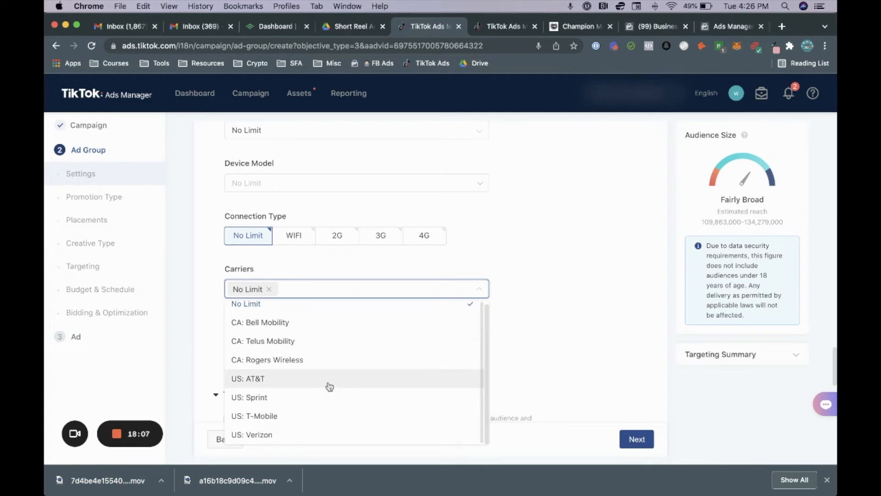
{"action": "left_click", "coordinate": [537, 308]}
- Set the device price to a specific range of 0 to 50 USD and look through the available upper limits
{"action": "scroll", "coordinate": [264, 236], "scroll_direction": "down", "scroll_amount": 2}
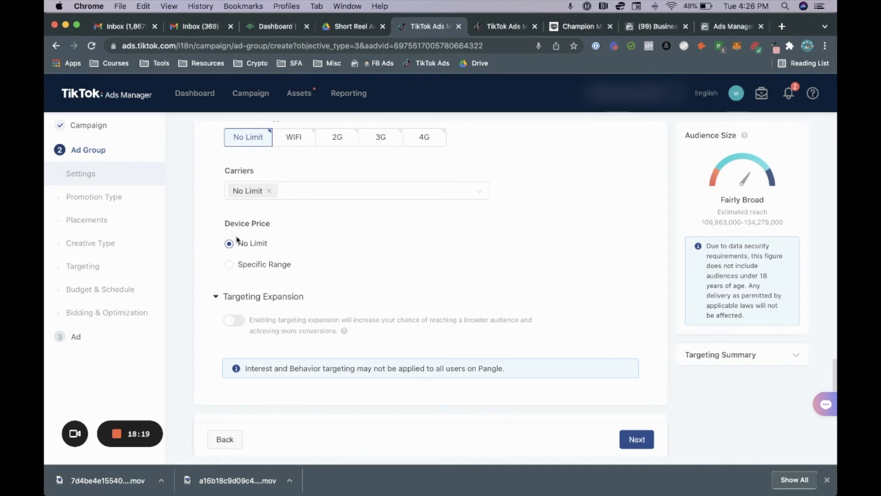
{"action": "left_click", "coordinate": [229, 265]}
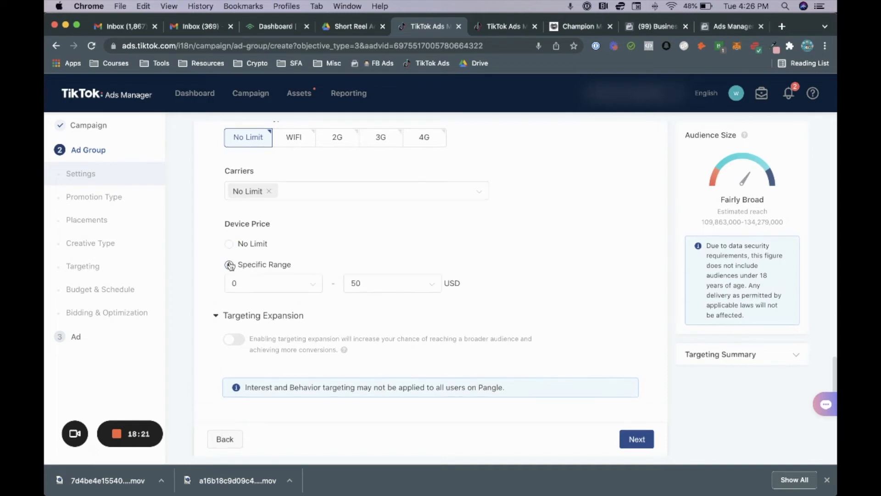
{"action": "left_click", "coordinate": [363, 282]}
{"action": "scroll", "coordinate": [397, 372], "scroll_direction": "down", "scroll_amount": 5}
{"action": "scroll", "coordinate": [397, 371], "scroll_direction": "down", "scroll_amount": 1}
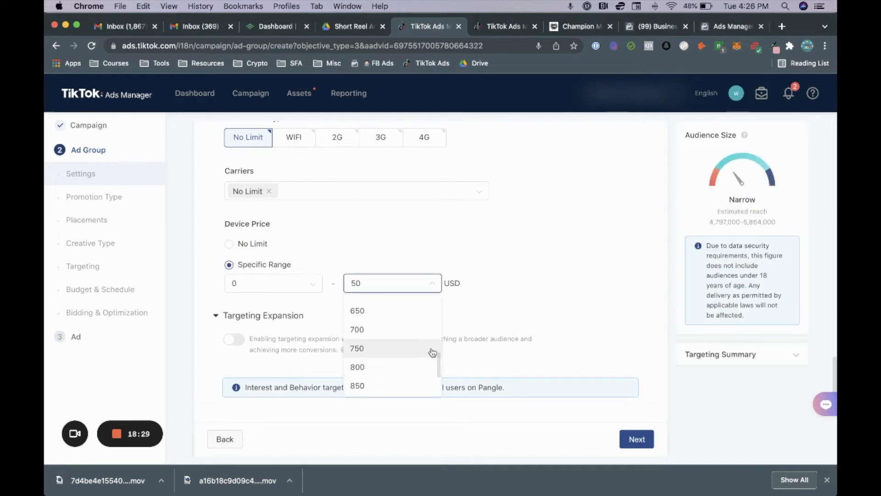
{"action": "left_click", "coordinate": [531, 312]}
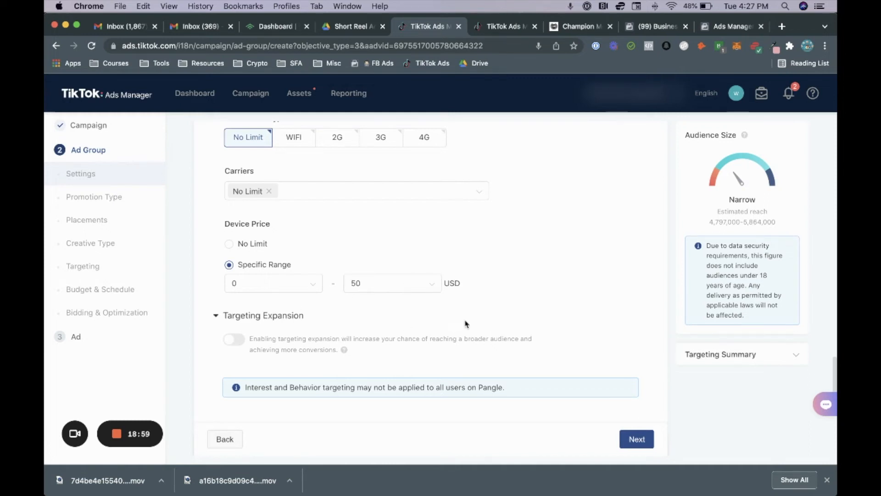
- Try Targeting Expansion, review which settings can be expanded alongside the chosen interests and behaviors, and leave the expansion switched off
{"action": "scroll", "coordinate": [468, 328], "scroll_direction": "down", "scroll_amount": 2}
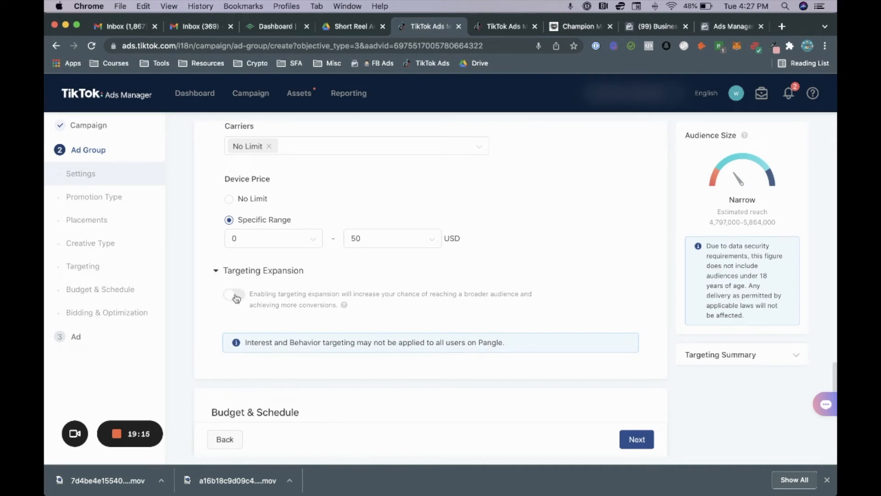
{"action": "left_click", "coordinate": [236, 296]}
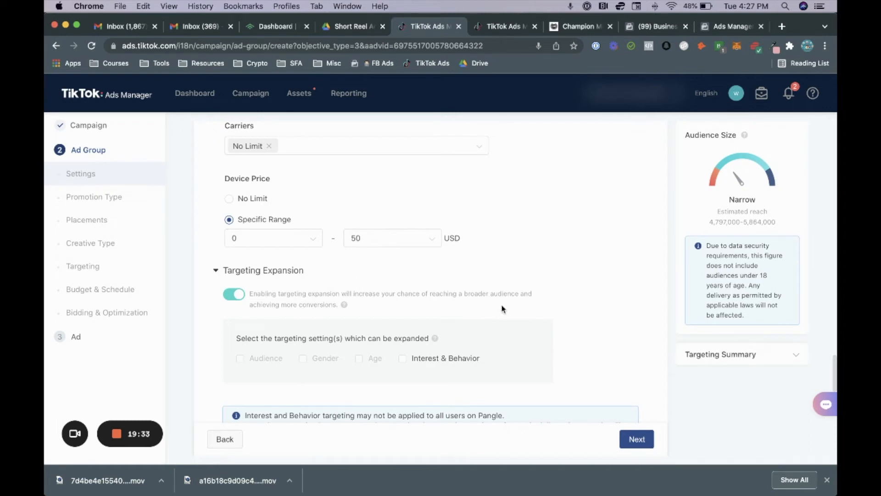
{"action": "mouse_move", "coordinate": [433, 368]}
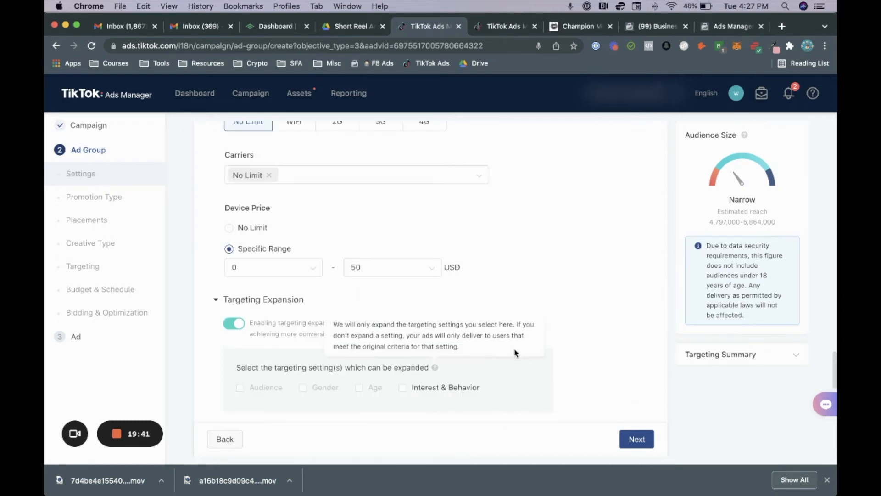
{"action": "scroll", "coordinate": [295, 301], "scroll_direction": "up", "scroll_amount": 6}
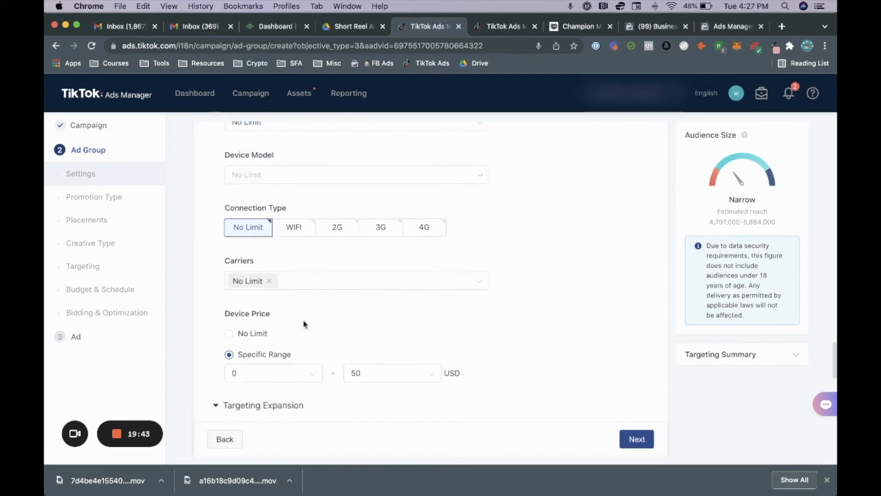
{"action": "scroll", "coordinate": [306, 324], "scroll_direction": "up", "scroll_amount": 8}
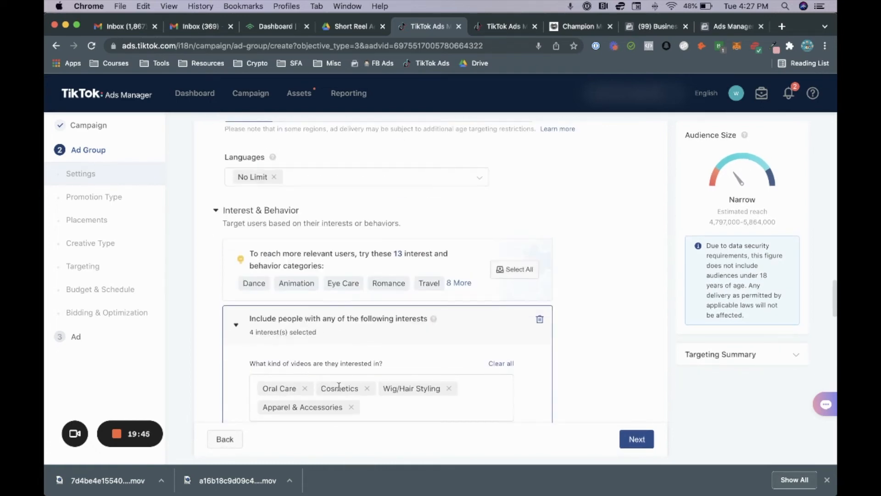
{"action": "scroll", "coordinate": [341, 389], "scroll_direction": "down", "scroll_amount": 3}
{"action": "scroll", "coordinate": [341, 388], "scroll_direction": "down", "scroll_amount": 8}
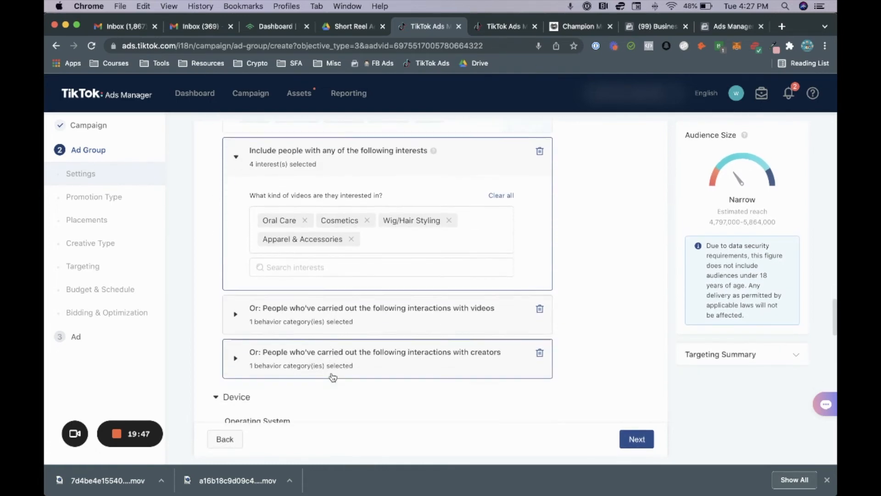
{"action": "scroll", "coordinate": [333, 377], "scroll_direction": "down", "scroll_amount": 5}
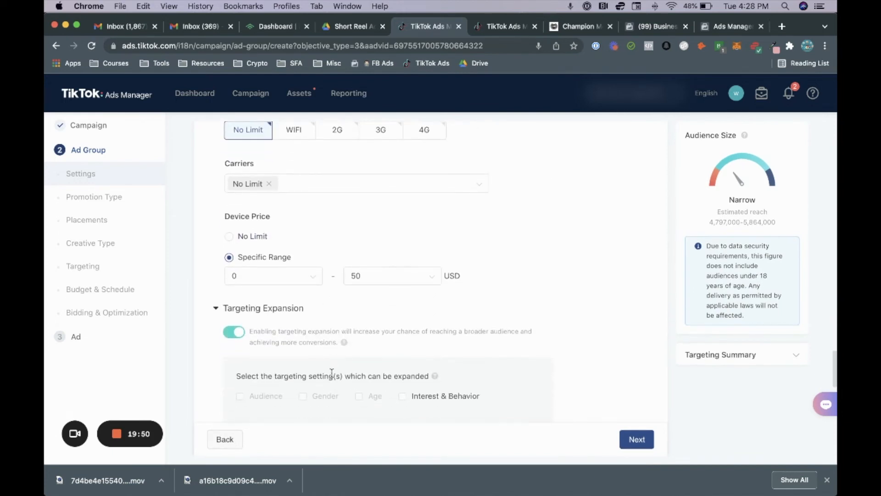
{"action": "scroll", "coordinate": [331, 373], "scroll_direction": "down", "scroll_amount": 1}
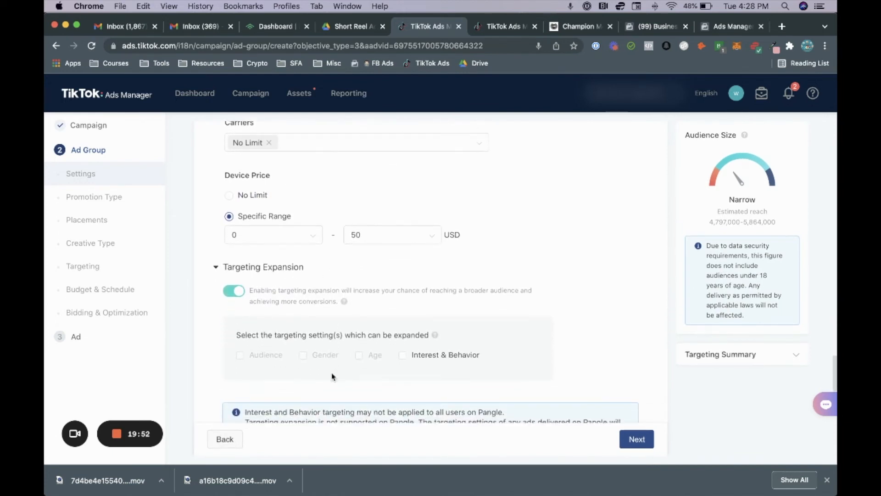
{"action": "left_click", "coordinate": [235, 291]}
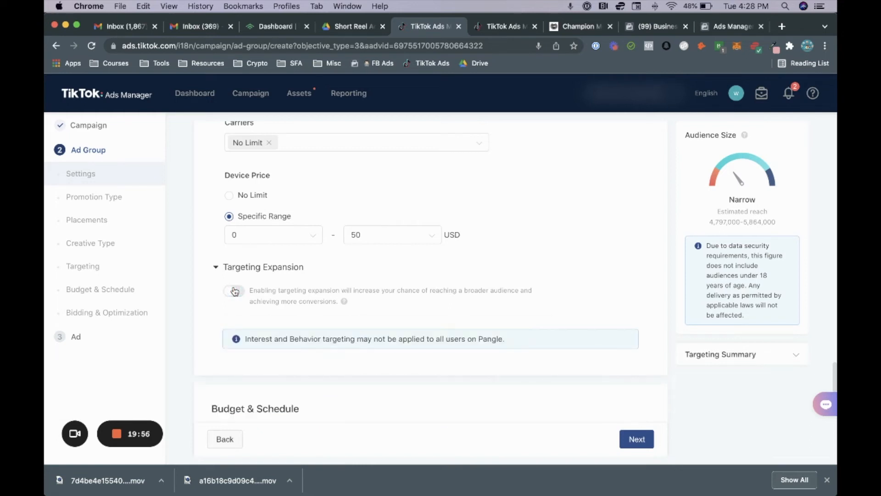
{"action": "left_click", "coordinate": [234, 291]}
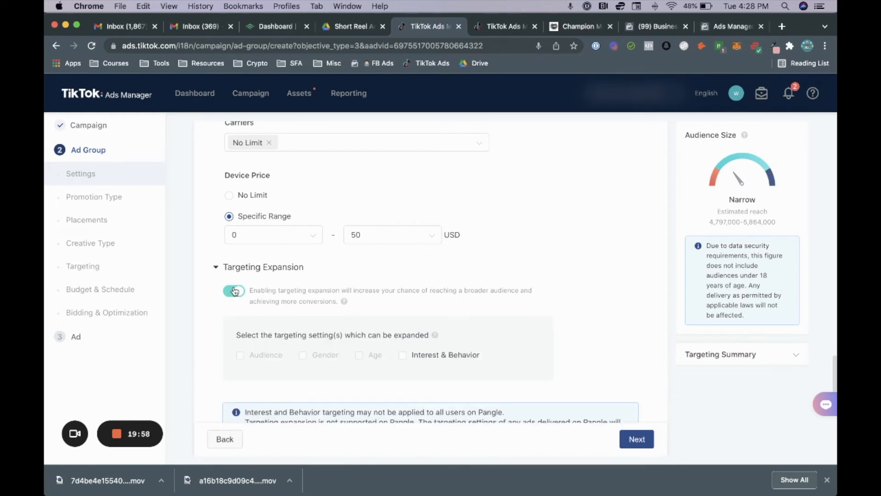
{"action": "left_click", "coordinate": [235, 290]}
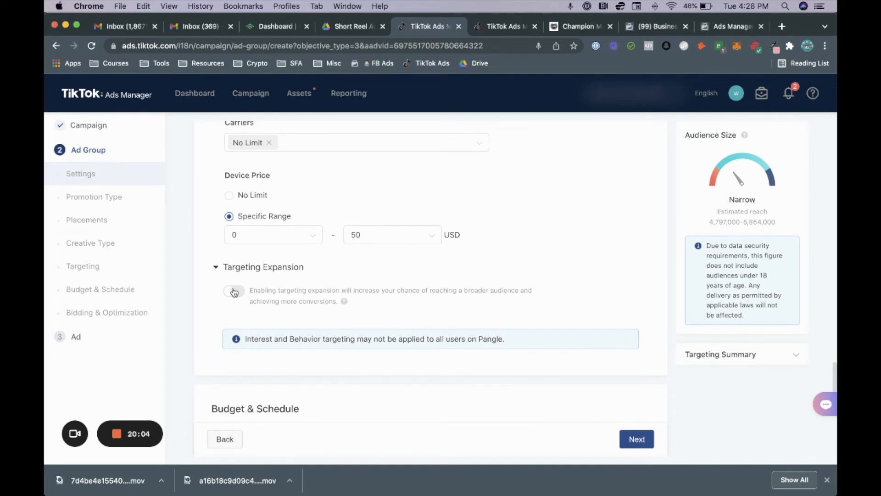
- Keep Daily Budget as the ad group's budget type and set the amount to 20 USD
{"action": "scroll", "coordinate": [235, 292], "scroll_direction": "down", "scroll_amount": 5}
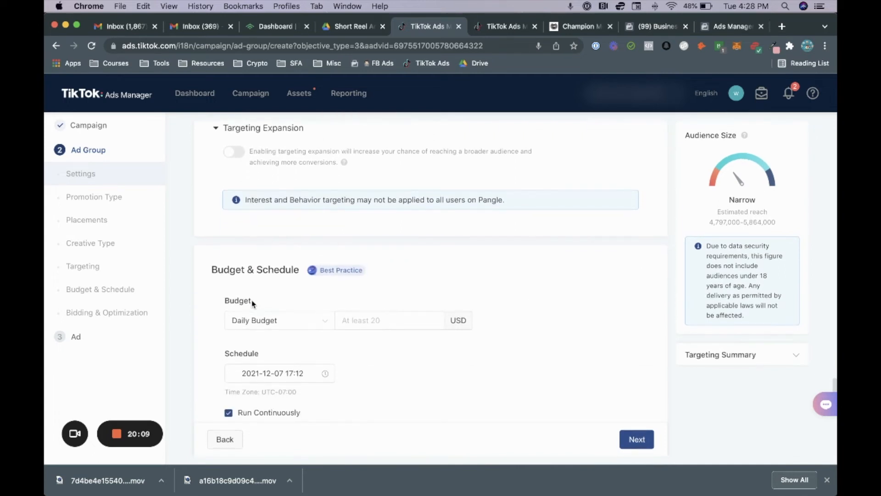
{"action": "scroll", "coordinate": [255, 303], "scroll_direction": "down", "scroll_amount": 2}
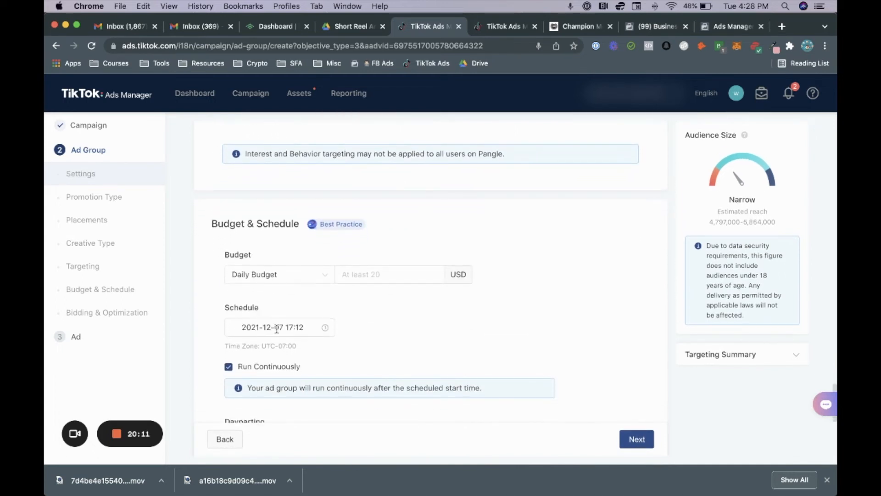
{"action": "left_click", "coordinate": [324, 279]}
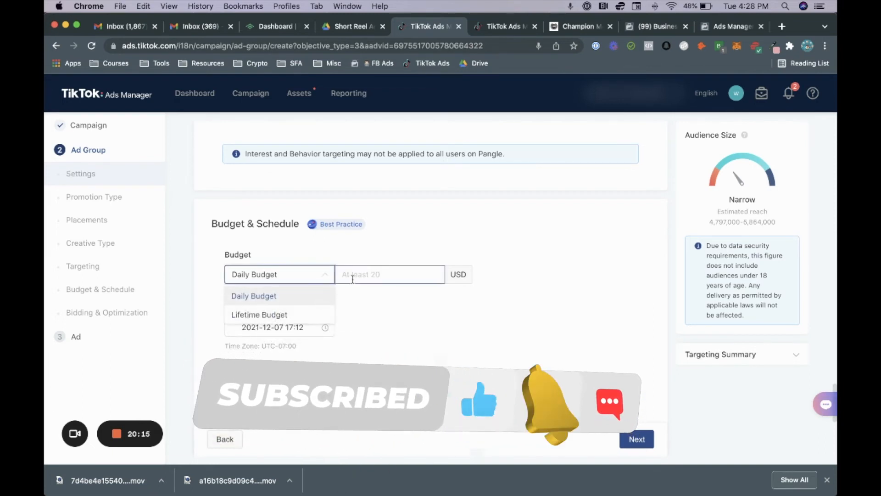
{"action": "left_click", "coordinate": [328, 296]}
{"action": "left_click", "coordinate": [352, 274]}
{"action": "type", "text": "20"}
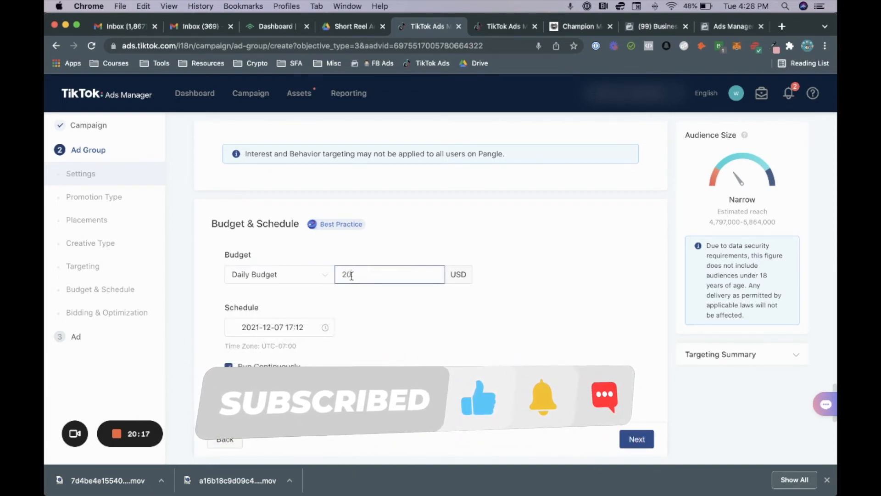
{"action": "left_click", "coordinate": [129, 320]}
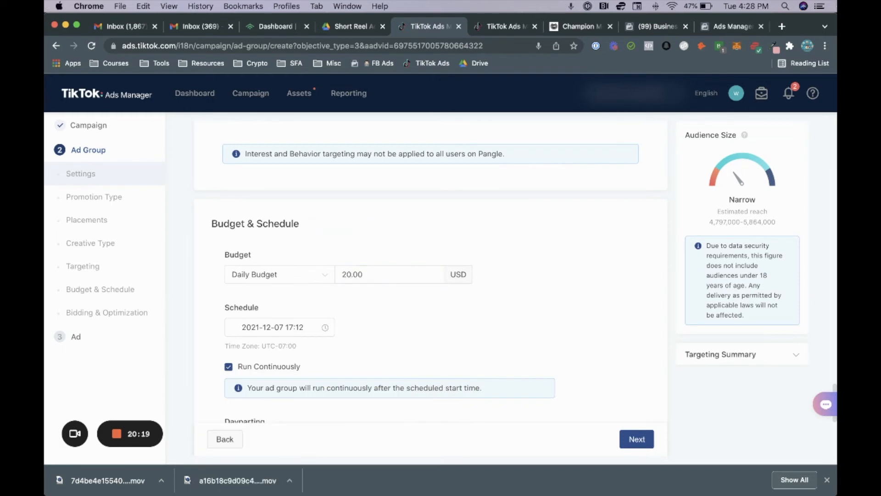
- Look at the schedule's start date choices, try a fixed date range with an end date, and return to Run Continuously
{"action": "left_click", "coordinate": [323, 334]}
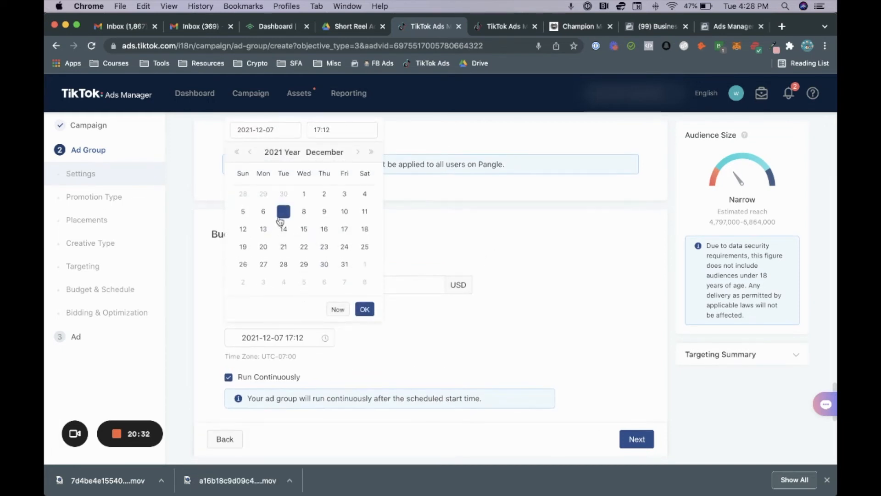
{"action": "left_click", "coordinate": [427, 352]}
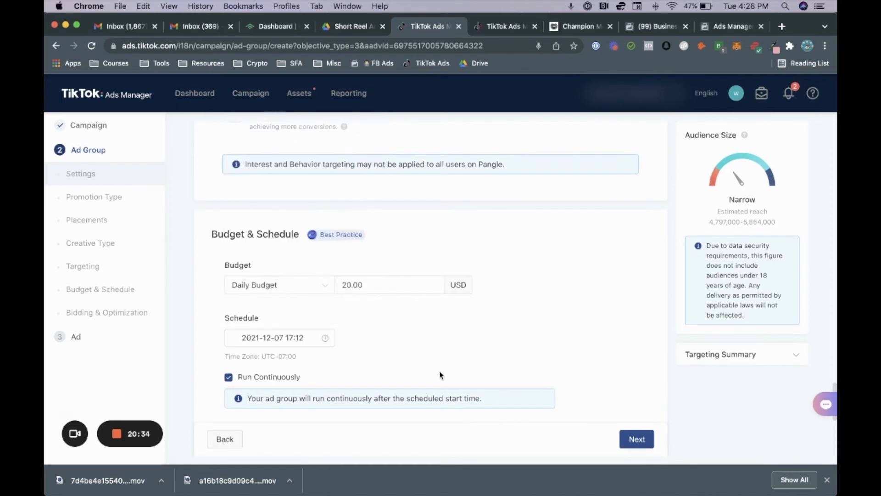
{"action": "scroll", "coordinate": [439, 370], "scroll_direction": "down", "scroll_amount": 4}
{"action": "left_click", "coordinate": [229, 233]}
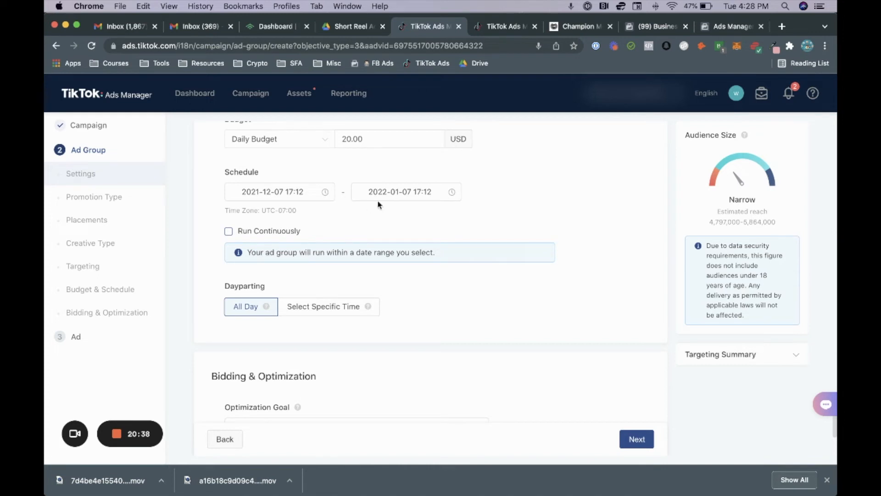
{"action": "left_click", "coordinate": [395, 192]}
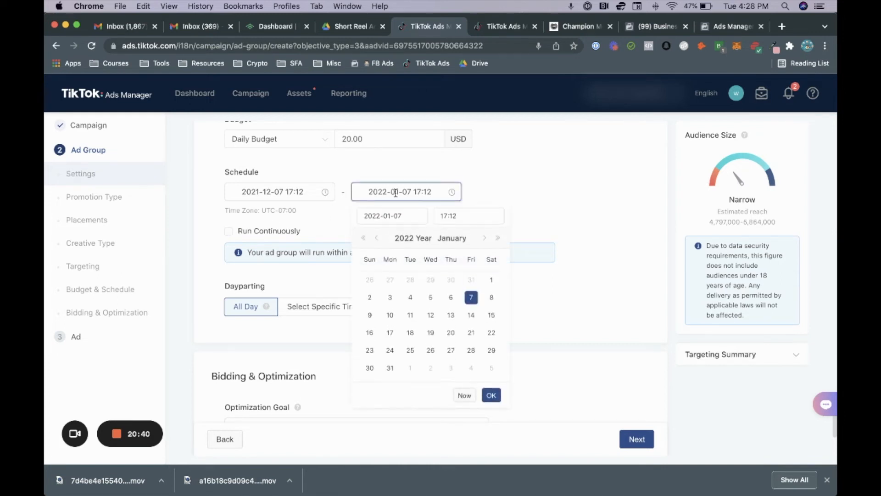
{"action": "left_click", "coordinate": [544, 183]}
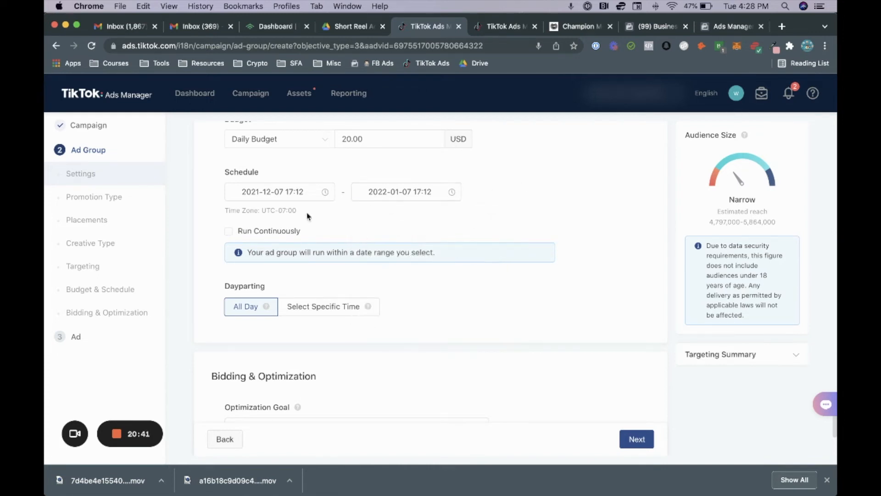
{"action": "left_click", "coordinate": [229, 232]}
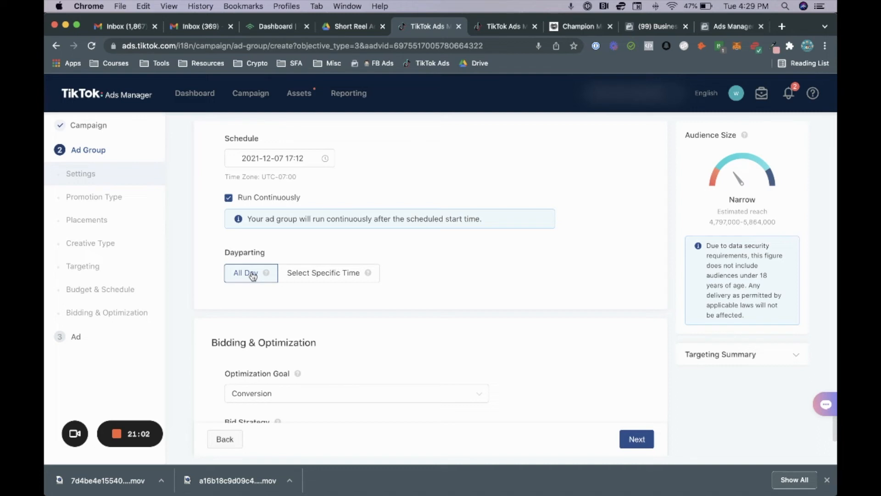
- Try Dayparting with specific times by marking a few Monday morning slots, and return to All Day
{"action": "left_click", "coordinate": [329, 277]}
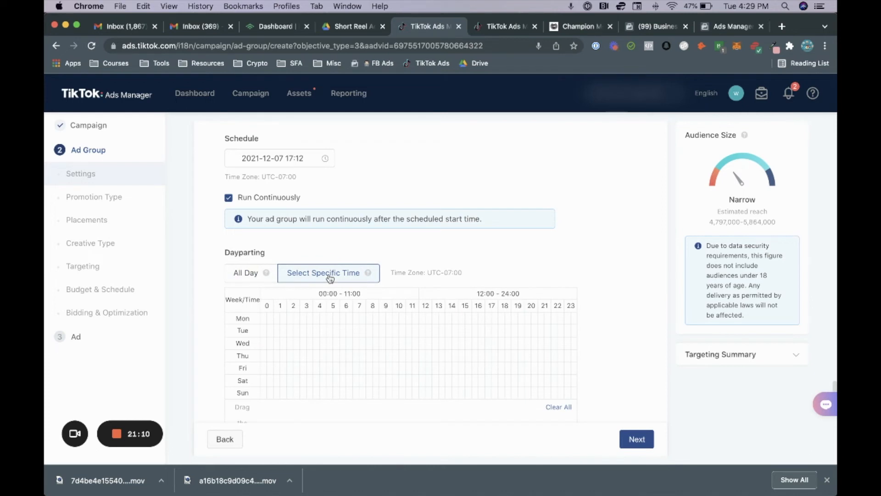
{"action": "left_click", "coordinate": [316, 319]}
{"action": "left_click", "coordinate": [386, 320]}
{"action": "left_click_drag", "start_coordinate": [385, 323], "coordinate": [354, 321]}
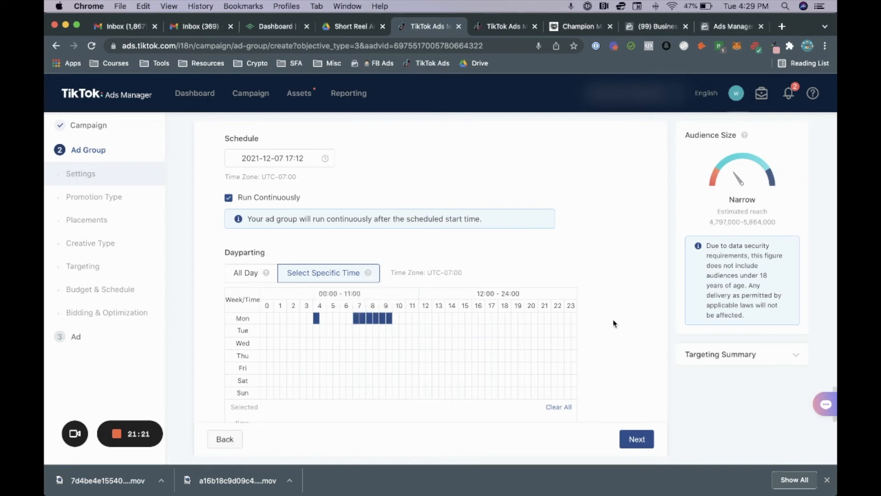
{"action": "left_click", "coordinate": [248, 273]}
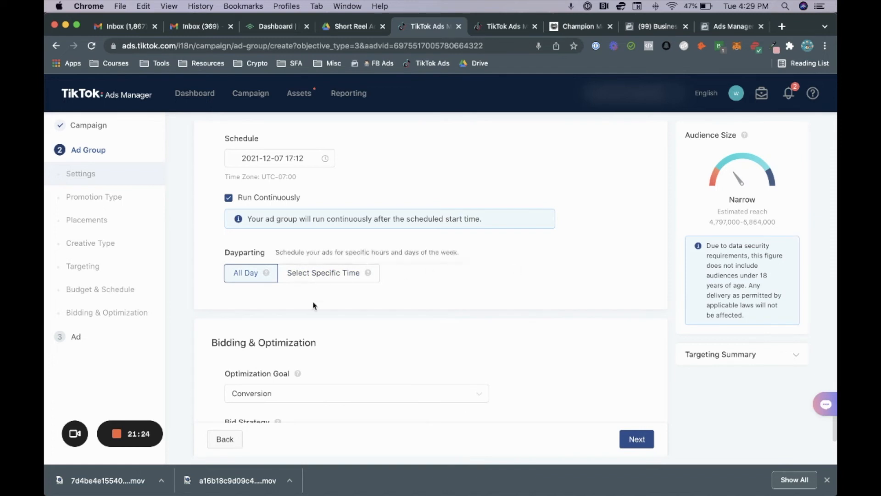
- Review the available optimization goals and compare the Cost Cap and Lowest Cost bid strategies, keeping Conversion and Lowest Cost
{"action": "scroll", "coordinate": [379, 314], "scroll_direction": "down", "scroll_amount": 1}
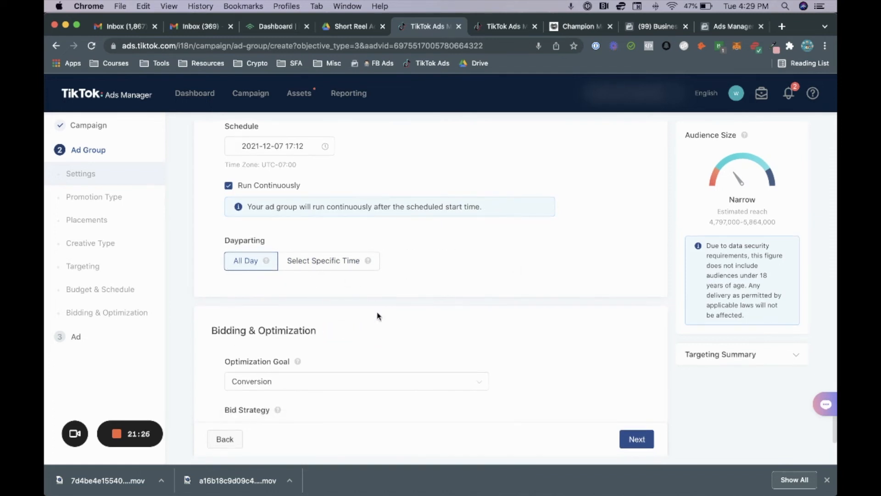
{"action": "scroll", "coordinate": [516, 332], "scroll_direction": "down", "scroll_amount": 5}
{"action": "scroll", "coordinate": [516, 334], "scroll_direction": "down", "scroll_amount": 2}
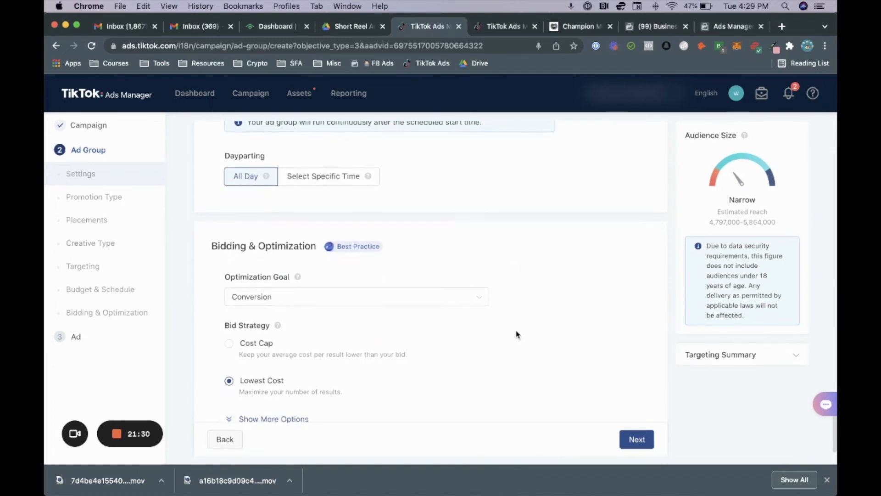
{"action": "scroll", "coordinate": [516, 334], "scroll_direction": "down", "scroll_amount": 1}
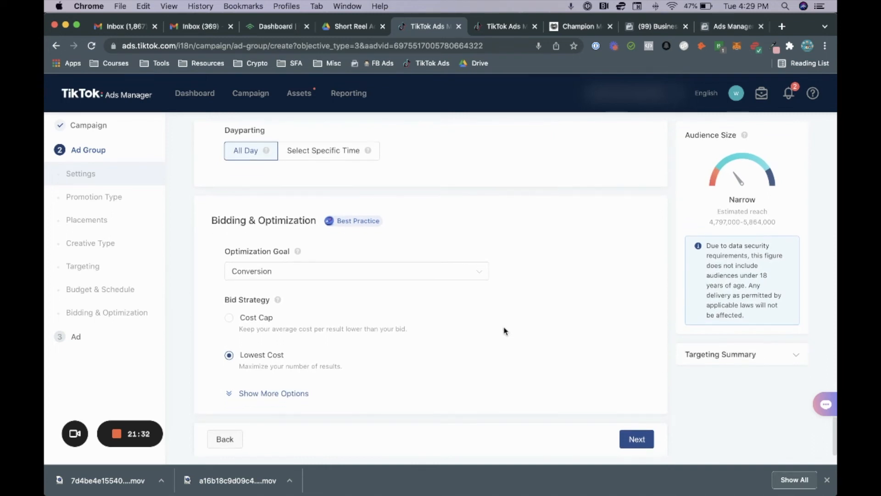
{"action": "left_click", "coordinate": [288, 275]}
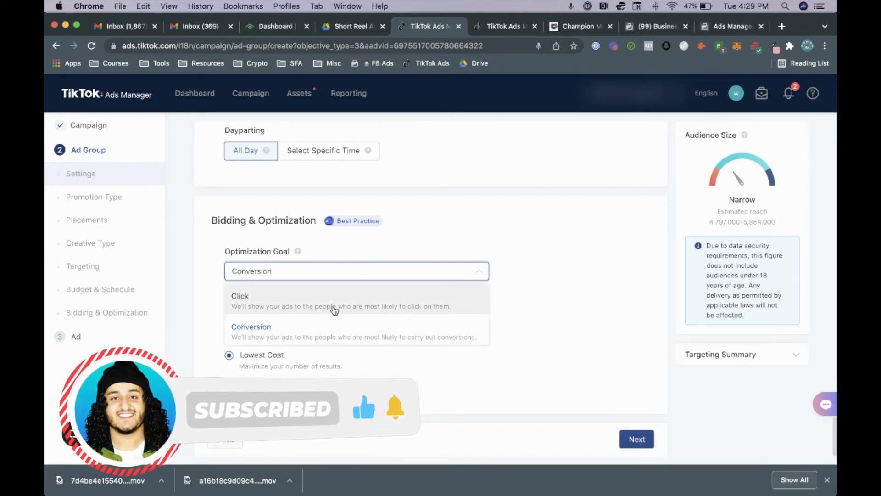
{"action": "left_click", "coordinate": [551, 287]}
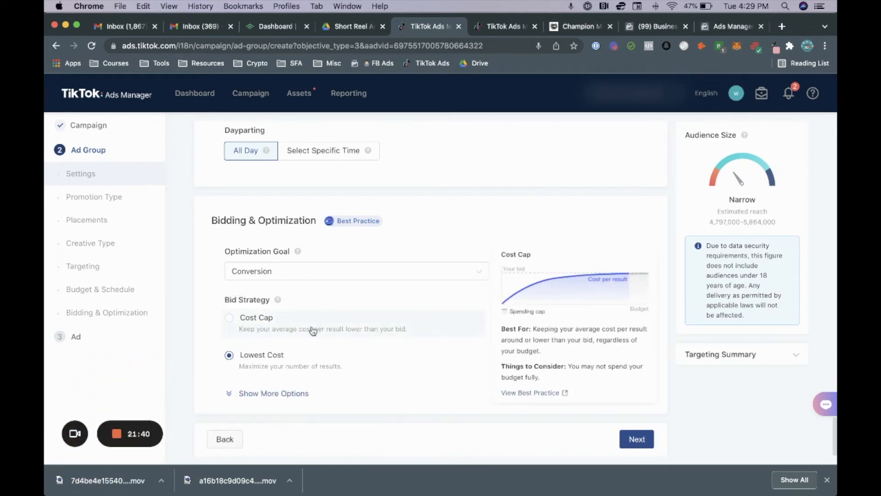
{"action": "mouse_move", "coordinate": [268, 365]}
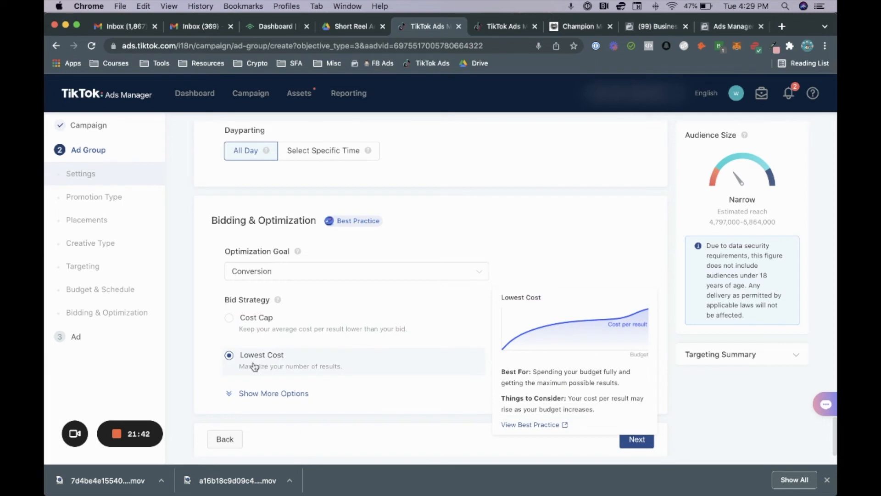
{"action": "mouse_move", "coordinate": [256, 330]}
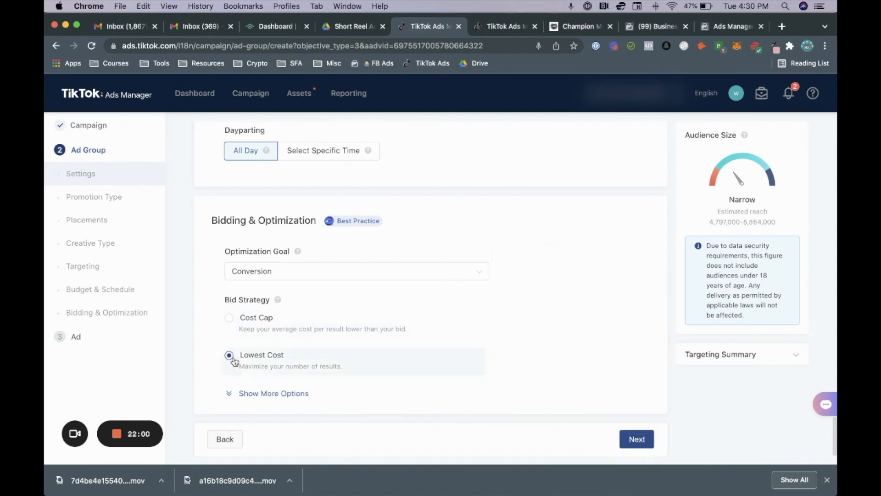
- Examine the billing event and delivery type among the additional bidding options, and collapse them again
{"action": "left_click", "coordinate": [282, 394]}
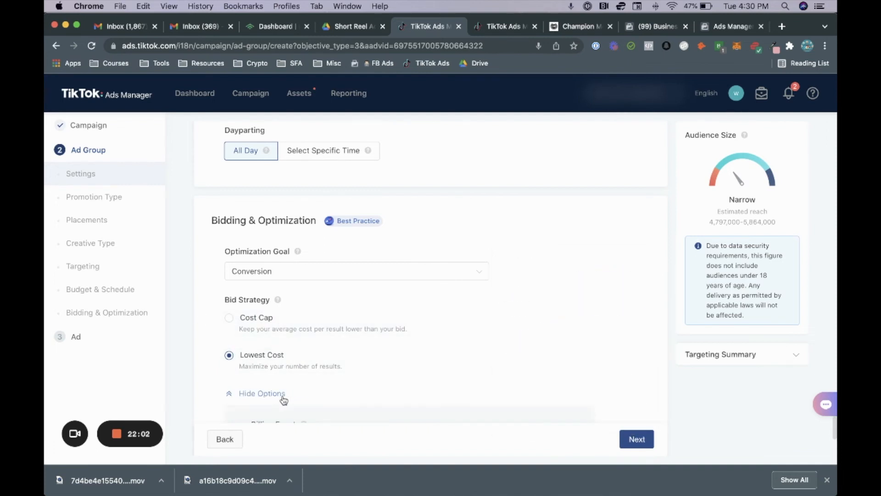
{"action": "scroll", "coordinate": [353, 394], "scroll_direction": "down", "scroll_amount": 3}
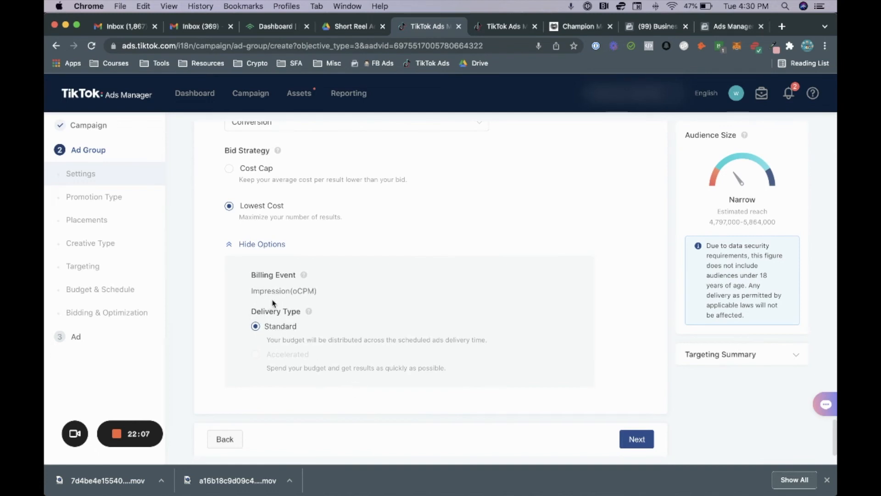
{"action": "left_click", "coordinate": [231, 246]}
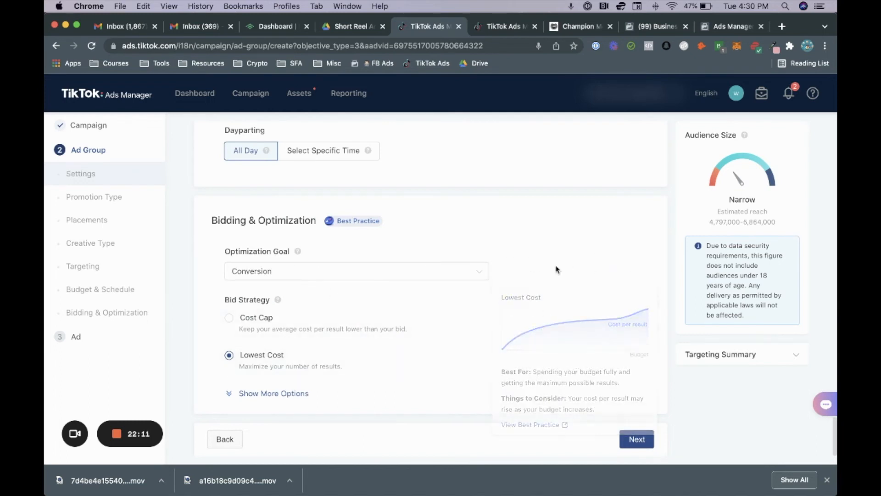
{"action": "scroll", "coordinate": [523, 277], "scroll_direction": "up", "scroll_amount": 1}
{"action": "scroll", "coordinate": [502, 290], "scroll_direction": "down", "scroll_amount": 1}
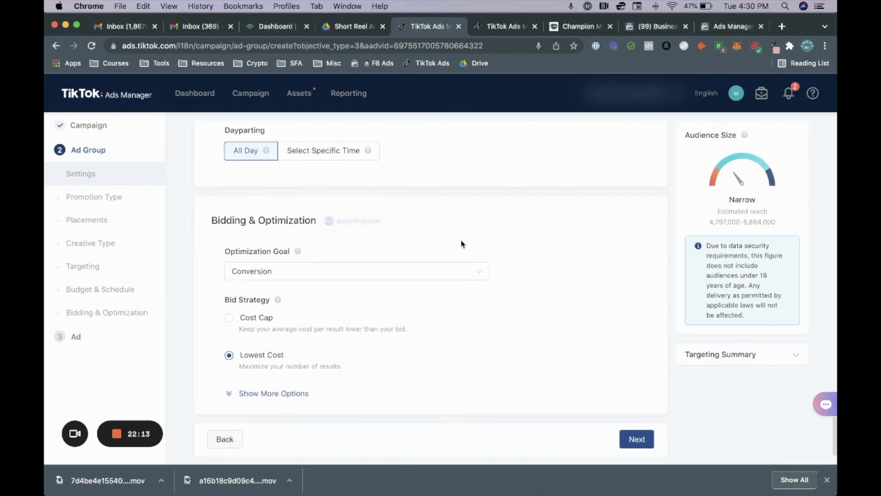
- Set the time period of the video interactions behavior to 15 days and continue from the ad group to the ad setup
{"action": "left_click", "coordinate": [636, 439]}
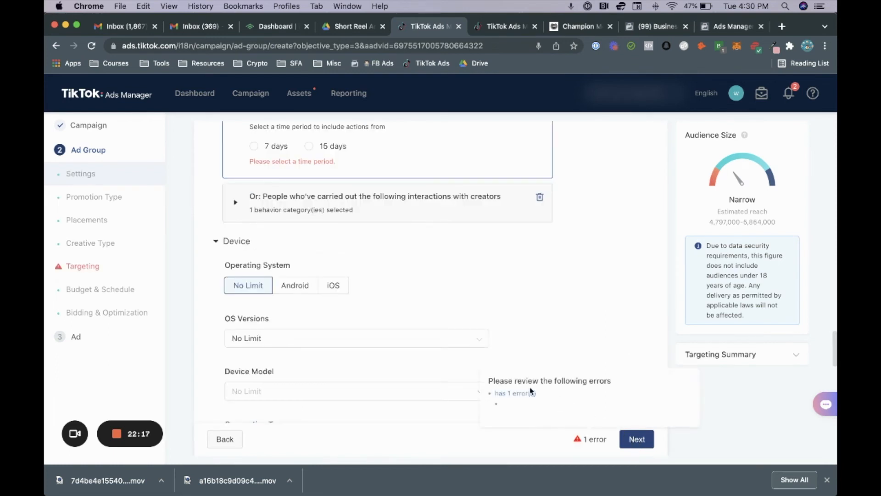
{"action": "scroll", "coordinate": [605, 300], "scroll_direction": "up", "scroll_amount": 3}
{"action": "scroll", "coordinate": [604, 300], "scroll_direction": "up", "scroll_amount": 1}
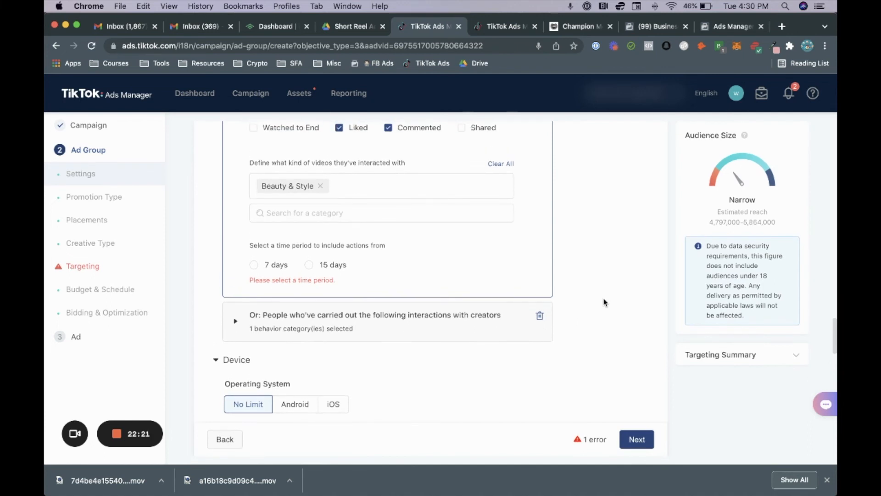
{"action": "scroll", "coordinate": [603, 302], "scroll_direction": "up", "scroll_amount": 4}
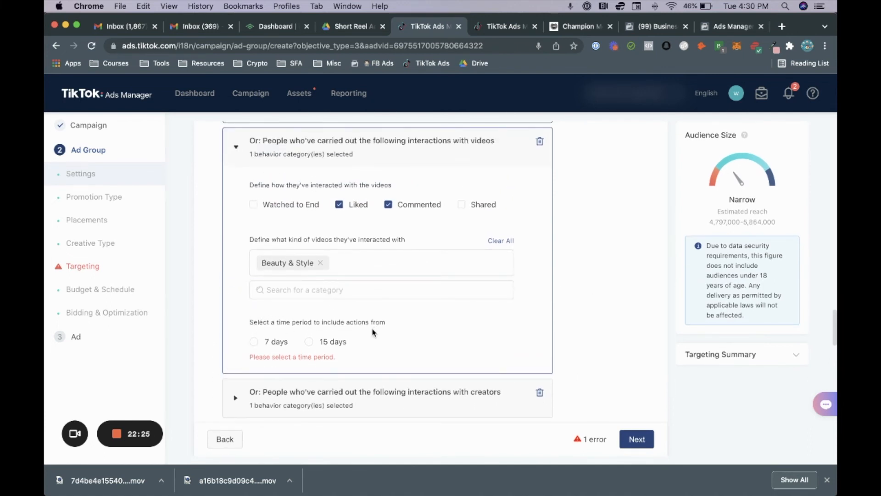
{"action": "scroll", "coordinate": [373, 332], "scroll_direction": "up", "scroll_amount": 1}
{"action": "scroll", "coordinate": [344, 317], "scroll_direction": "up", "scroll_amount": 1}
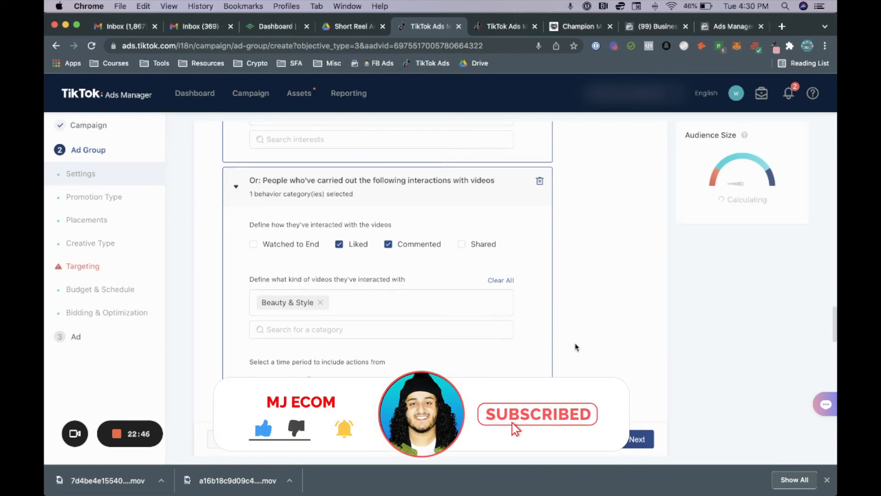
{"action": "scroll", "coordinate": [576, 347], "scroll_direction": "down", "scroll_amount": 3}
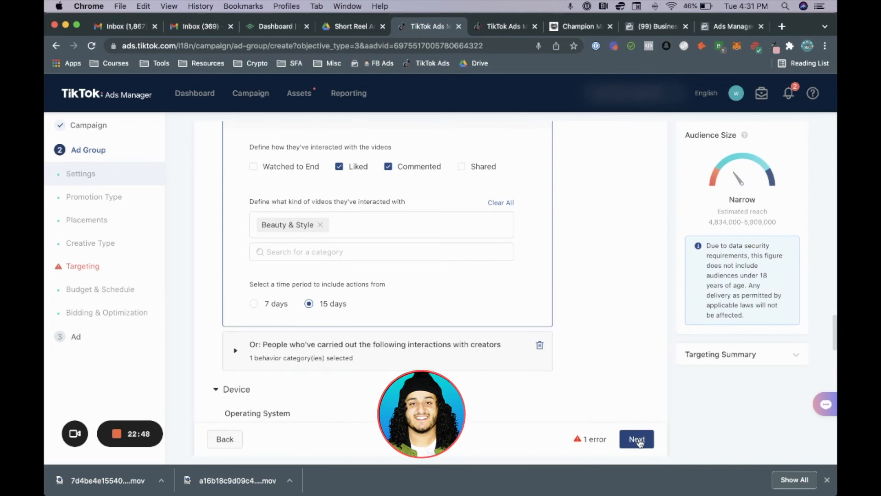
{"action": "scroll", "coordinate": [615, 393], "scroll_direction": "up", "scroll_amount": 5}
{"action": "scroll", "coordinate": [616, 393], "scroll_direction": "down", "scroll_amount": 5}
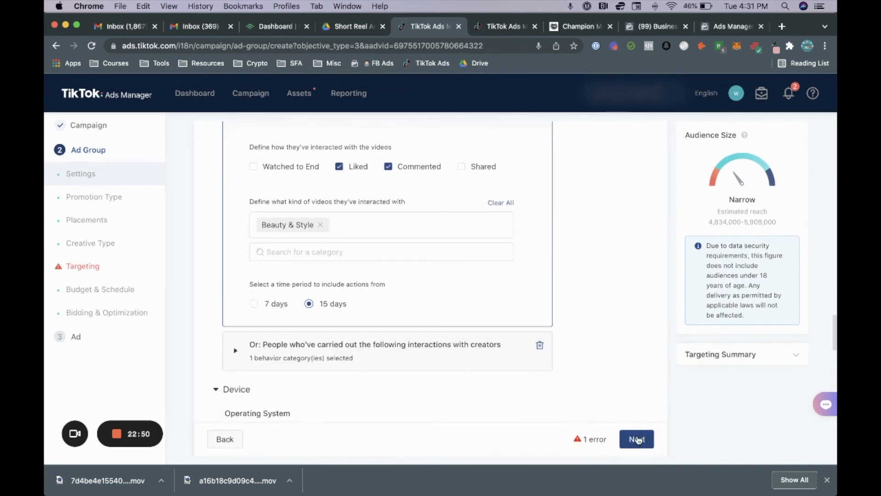
{"action": "left_click", "coordinate": [637, 439]}
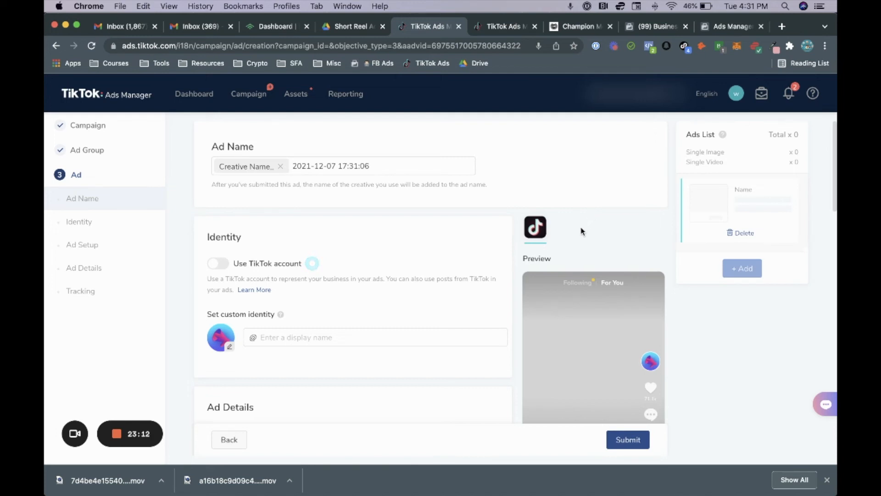
- Replace the default ad name with "Tiktok example video"
{"action": "scroll", "coordinate": [582, 229], "scroll_direction": "down", "scroll_amount": 1}
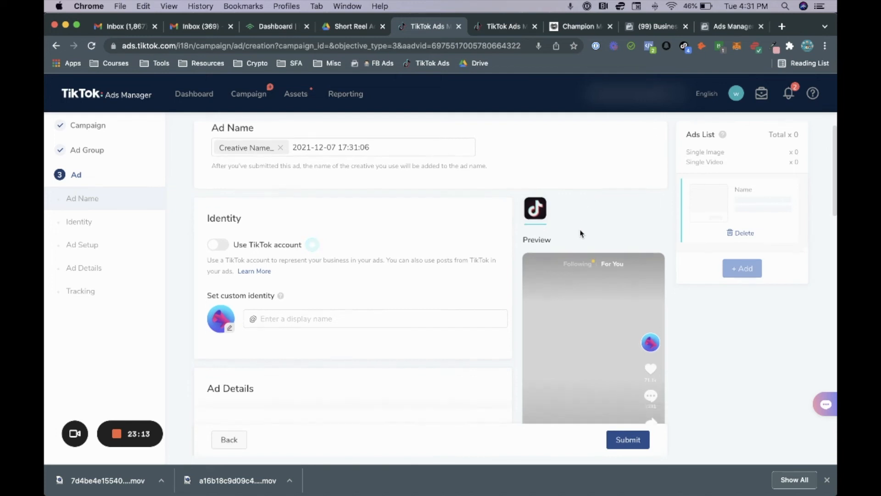
{"action": "left_click", "coordinate": [744, 233]}
{"action": "left_click", "coordinate": [343, 164]}
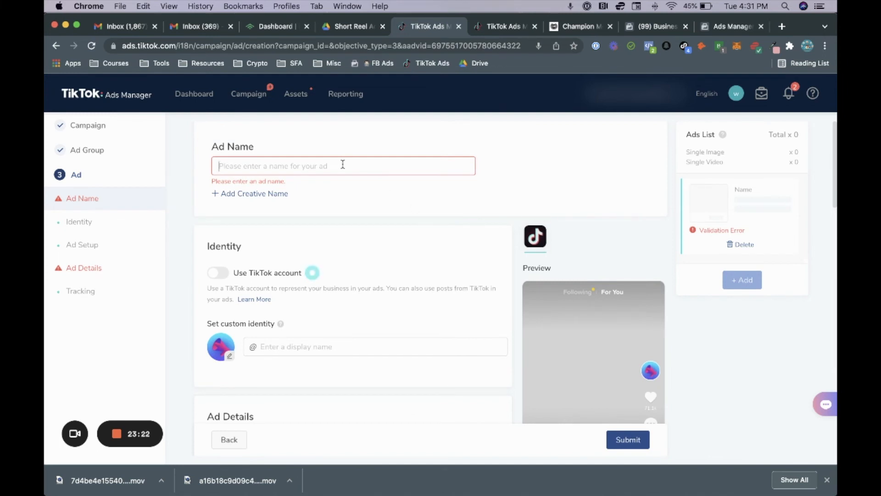
{"action": "type", "text": "Tik"}
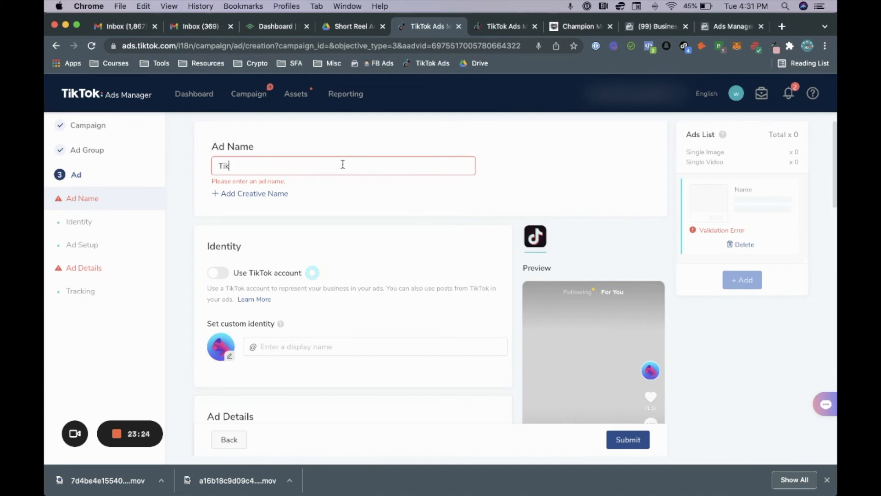
{"action": "type", "text": "tok example"}
{"action": "key", "text": "BackSpace"}
{"action": "type", "text": "le video"}
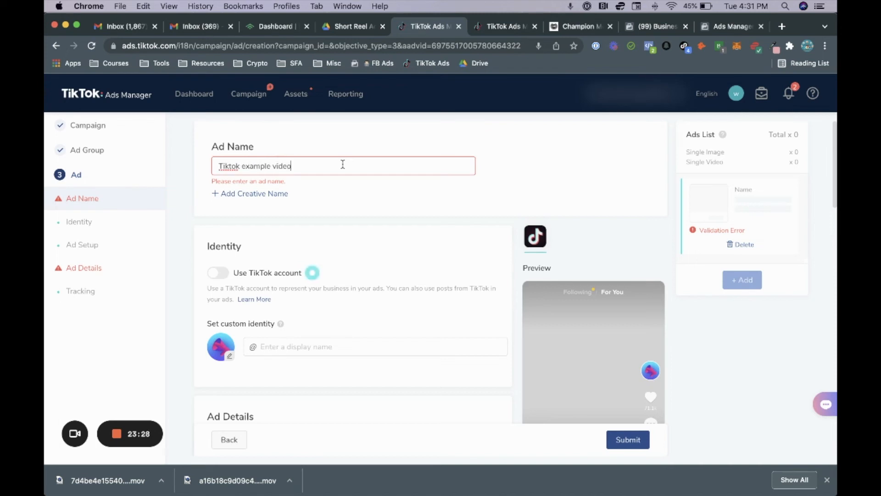
{"action": "left_click", "coordinate": [528, 176]}
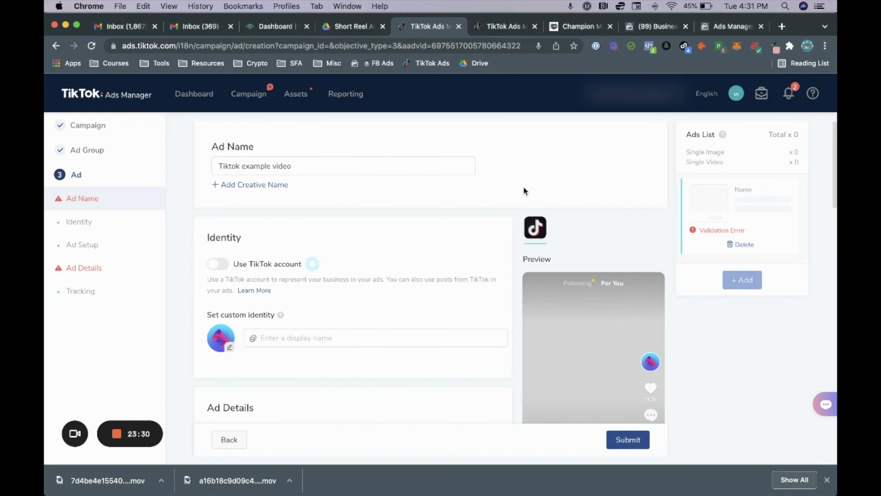
- Set the custom identity's display name to "championmethod"
{"action": "scroll", "coordinate": [523, 191], "scroll_direction": "down", "scroll_amount": 3}
{"action": "left_click", "coordinate": [271, 276]}
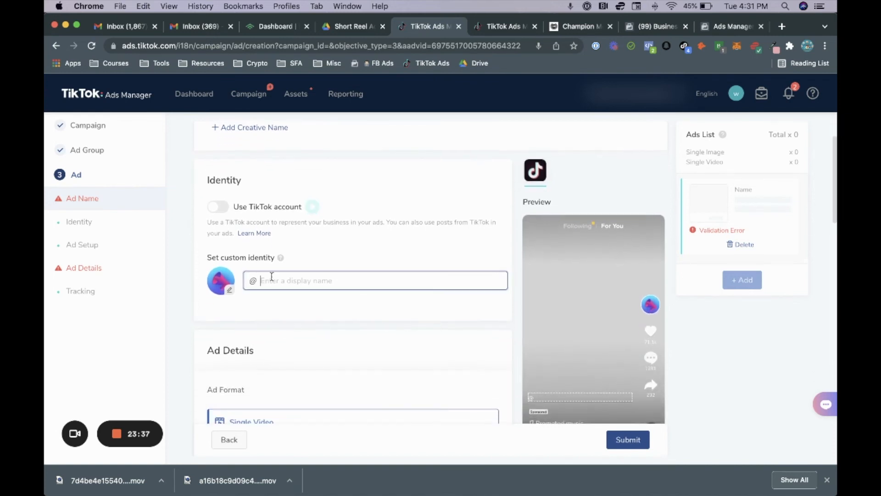
{"action": "scroll", "coordinate": [294, 273], "scroll_direction": "down", "scroll_amount": 2}
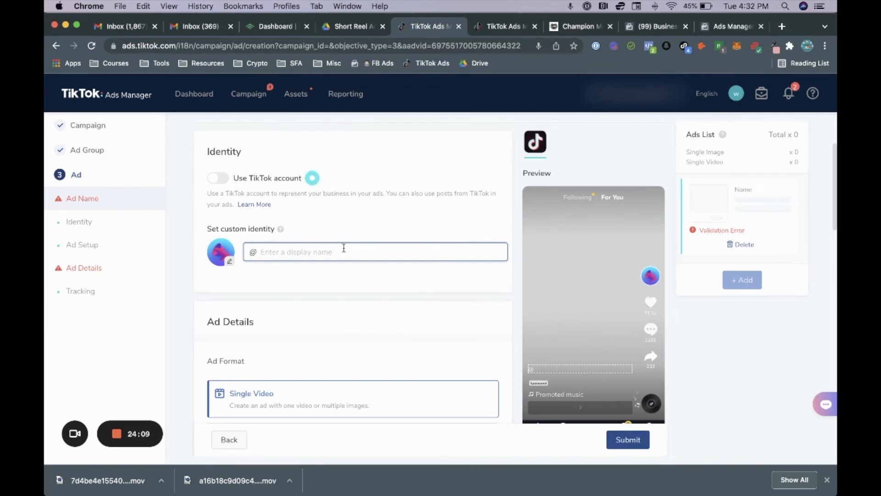
{"action": "type", "text": "championemetho"}
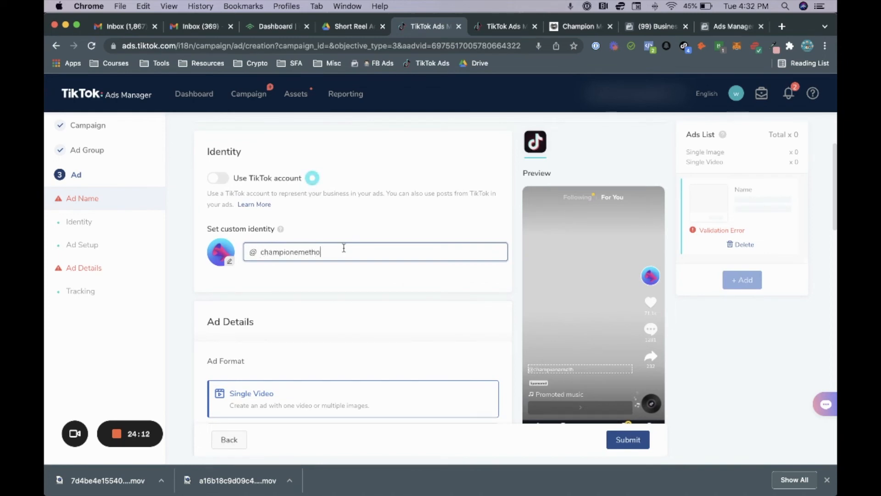
{"action": "left_click", "coordinate": [344, 321]}
- Keep the Single Video format and add the 30-second pull-up bar video from the video library as the ad's creative
{"action": "scroll", "coordinate": [345, 321], "scroll_direction": "down", "scroll_amount": 5}
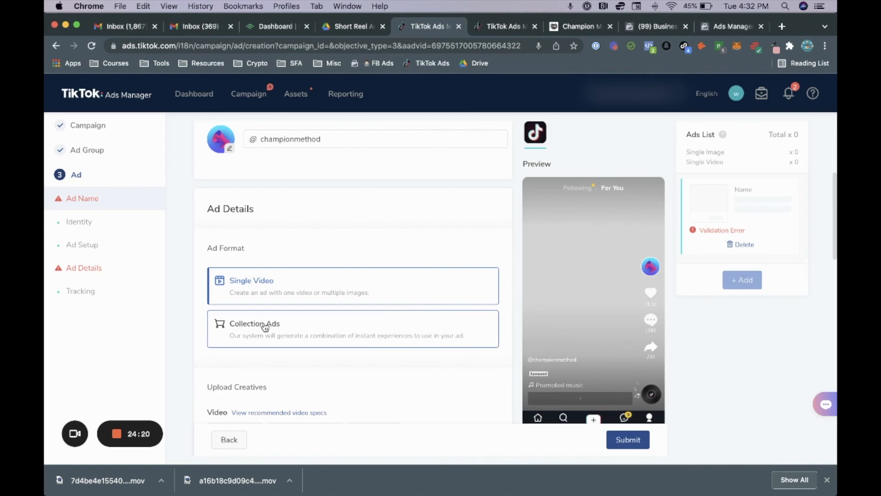
{"action": "mouse_move", "coordinate": [265, 326]}
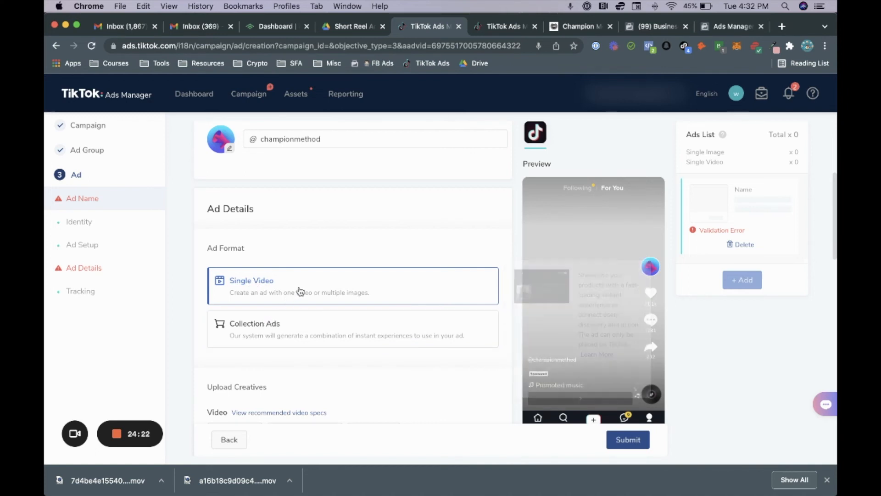
{"action": "scroll", "coordinate": [300, 251], "scroll_direction": "down", "scroll_amount": 2}
{"action": "scroll", "coordinate": [339, 341], "scroll_direction": "down", "scroll_amount": 2}
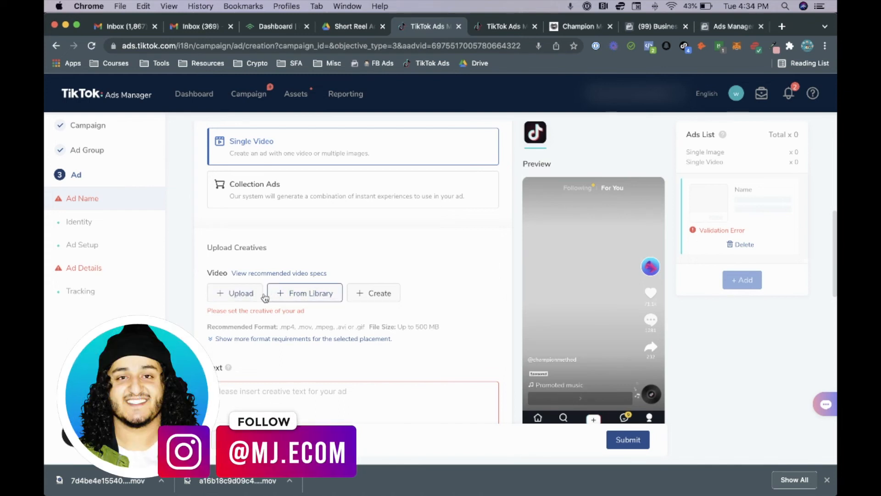
{"action": "left_click", "coordinate": [308, 299]}
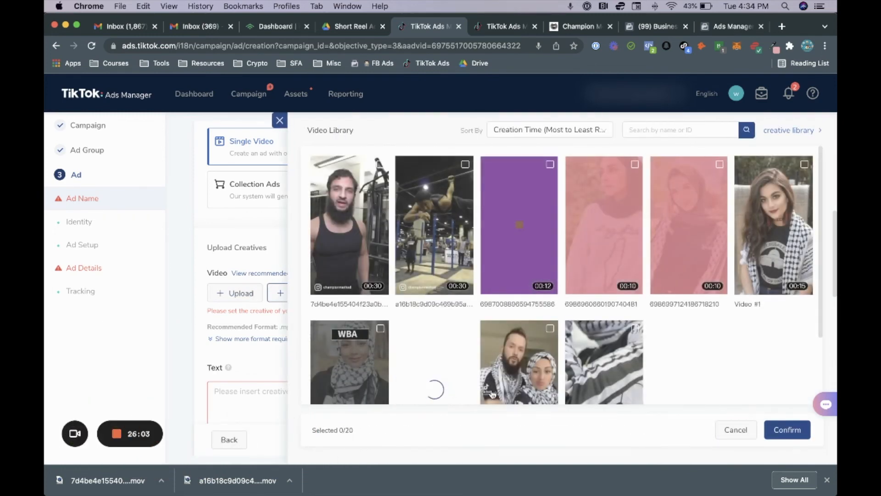
{"action": "left_click", "coordinate": [436, 244]}
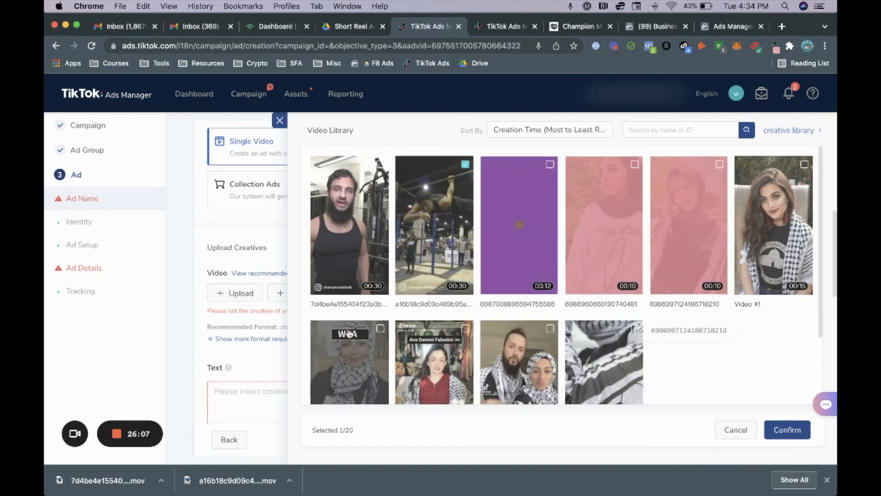
{"action": "left_click", "coordinate": [787, 432]}
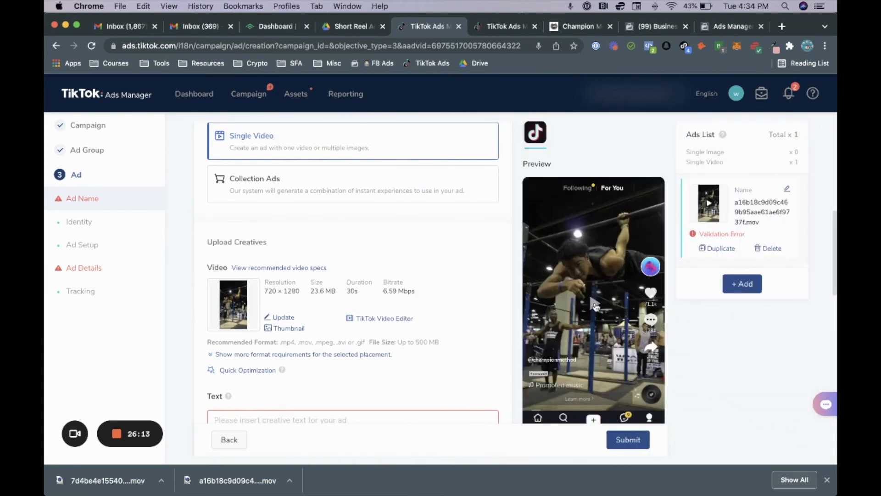
- Enter "Sign Up Today For $5" as the ad text
{"action": "scroll", "coordinate": [712, 377], "scroll_direction": "down", "scroll_amount": 1}
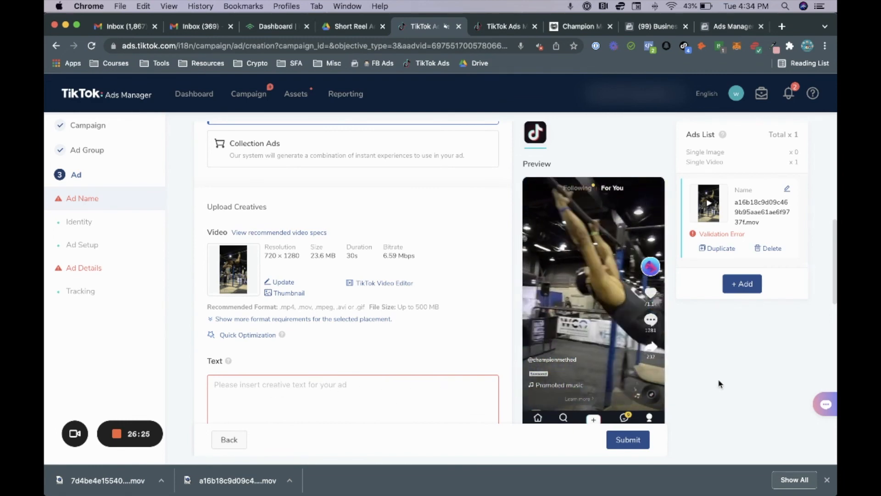
{"action": "scroll", "coordinate": [720, 384], "scroll_direction": "down", "scroll_amount": 1}
{"action": "left_click", "coordinate": [385, 366]}
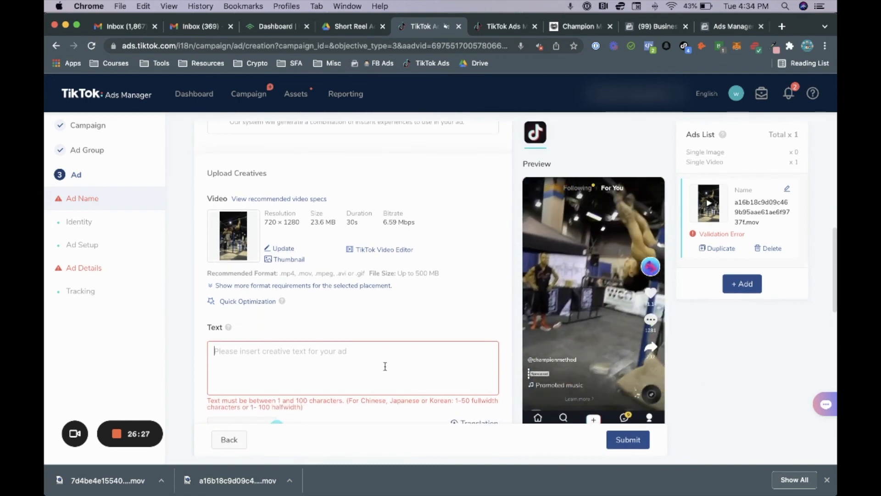
{"action": "type", "text": "Sign u"}
{"action": "type", "text": "p!"}
{"action": "key", "text": "BackSpace"}
{"action": "key", "text": "BackSpace"}
{"action": "key", "text": "BackSpace"}
{"action": "key", "text": "BackSpace"}
{"action": "type", "text": "T"}
{"action": "key", "text": "BackSpace"}
{"action": "type", "text": "Up Today For $5"}
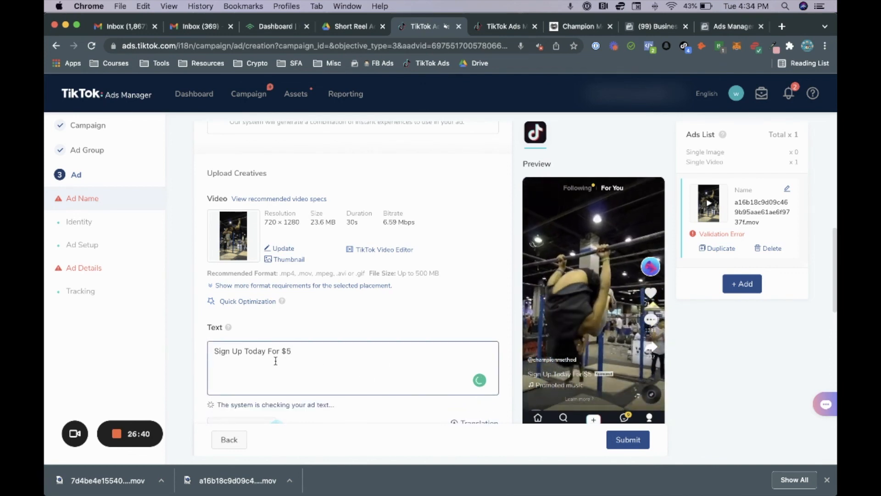
{"action": "left_click", "coordinate": [343, 360]}
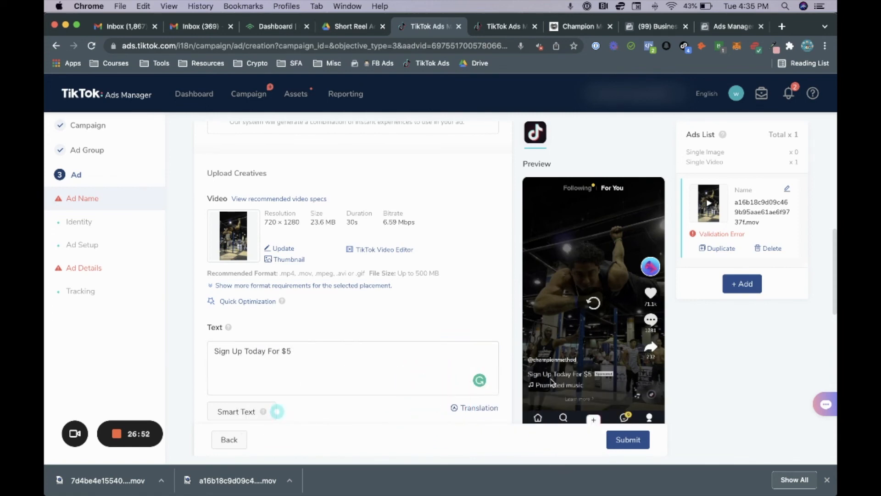
- Keep Website as the destination page and set its call to action to Shop now
{"action": "scroll", "coordinate": [429, 378], "scroll_direction": "down", "scroll_amount": 5}
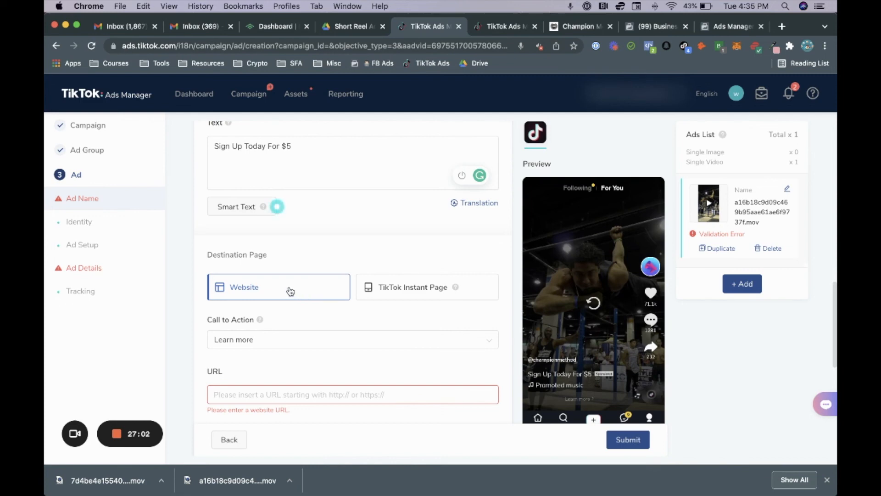
{"action": "scroll", "coordinate": [297, 359], "scroll_direction": "down", "scroll_amount": 1}
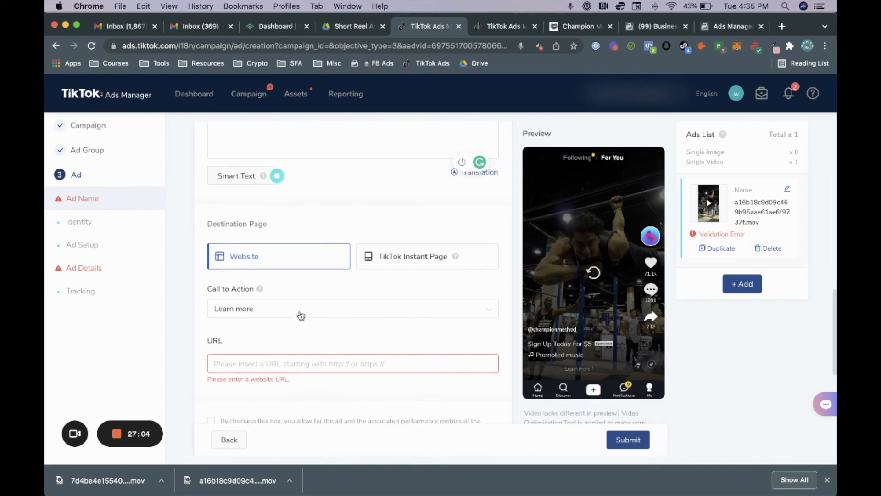
{"action": "left_click", "coordinate": [301, 313]}
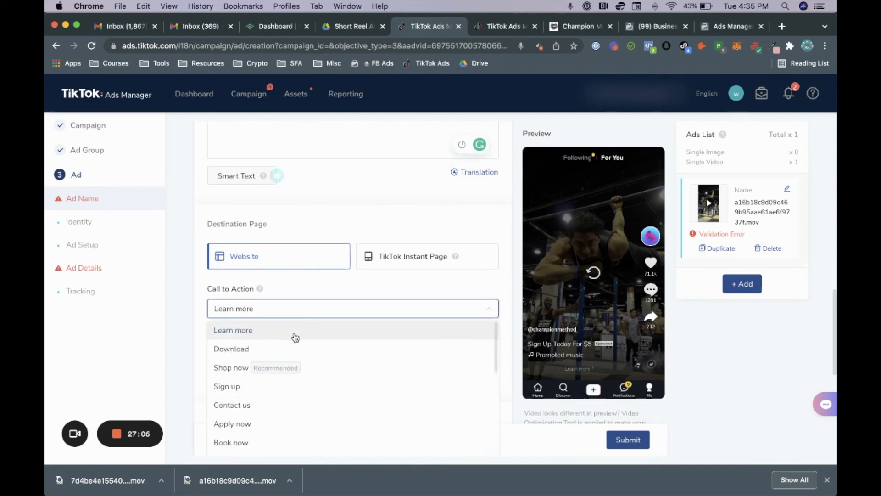
{"action": "left_click", "coordinate": [286, 367]}
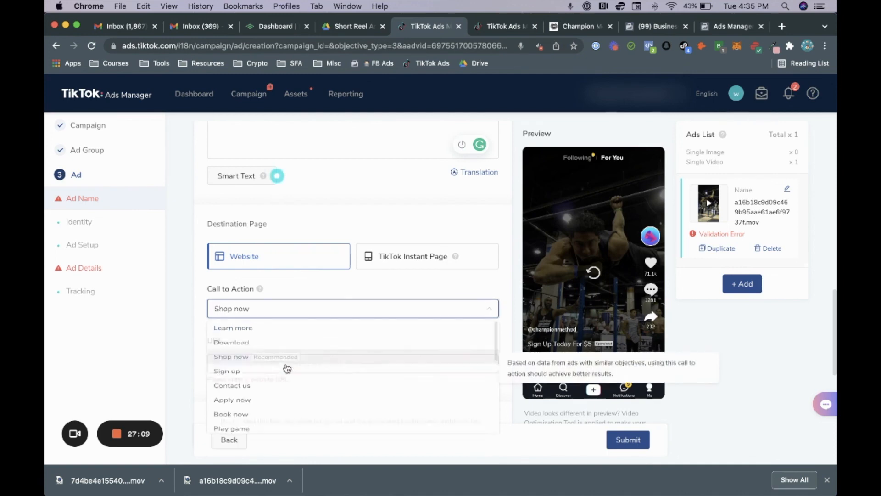
{"action": "left_click", "coordinate": [266, 335]}
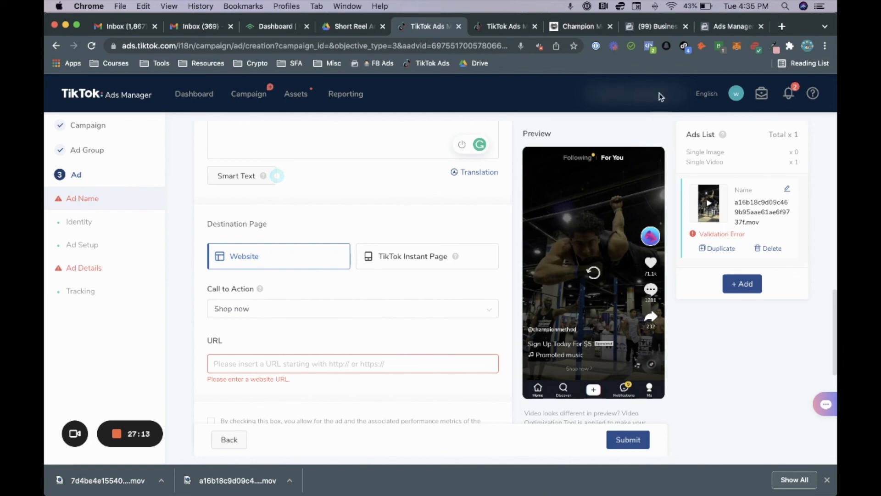
{"action": "left_click", "coordinate": [579, 21]}
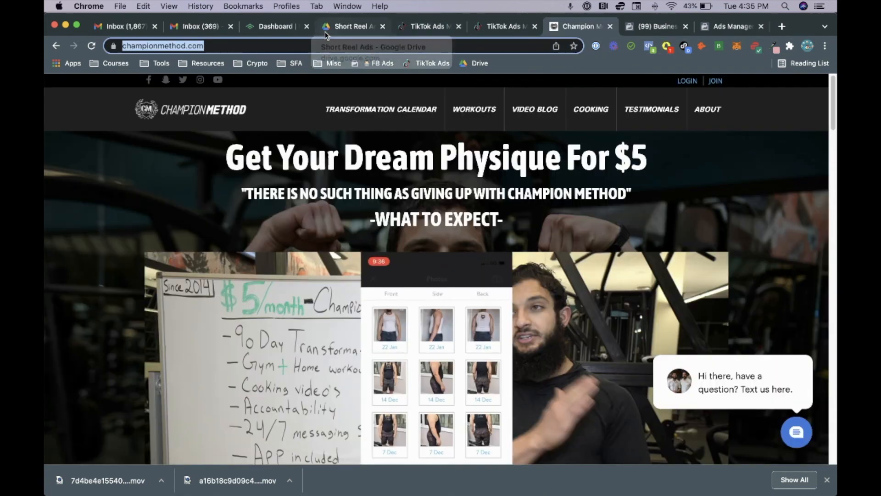
{"action": "left_click", "coordinate": [440, 27]}
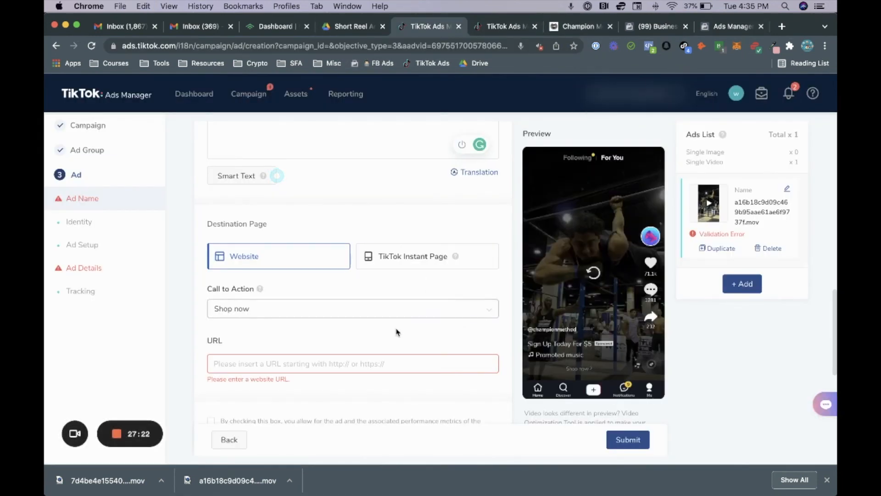
{"action": "type", "text": "https://championmethod.com/"}
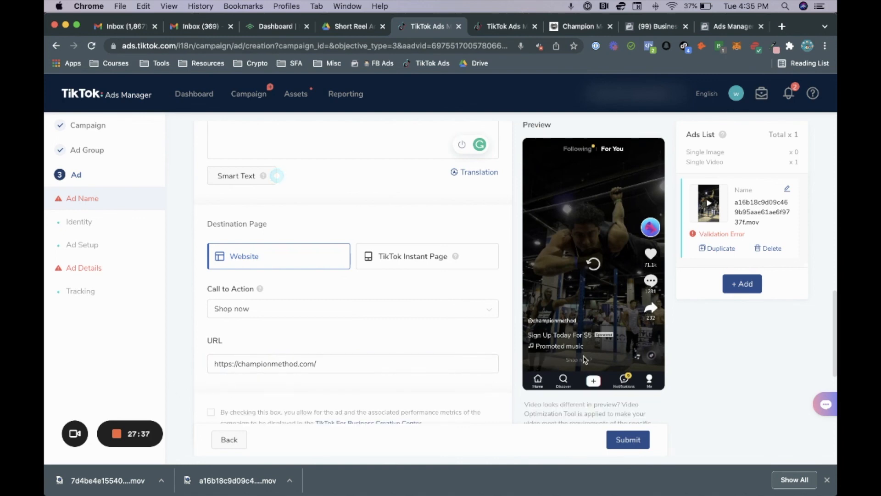
- Examine the Creative Center display consent, the TikTok Pixel and the third-party tracking settings of the ad
{"action": "scroll", "coordinate": [415, 361], "scroll_direction": "down", "scroll_amount": 1}
{"action": "scroll", "coordinate": [407, 362], "scroll_direction": "down", "scroll_amount": 2}
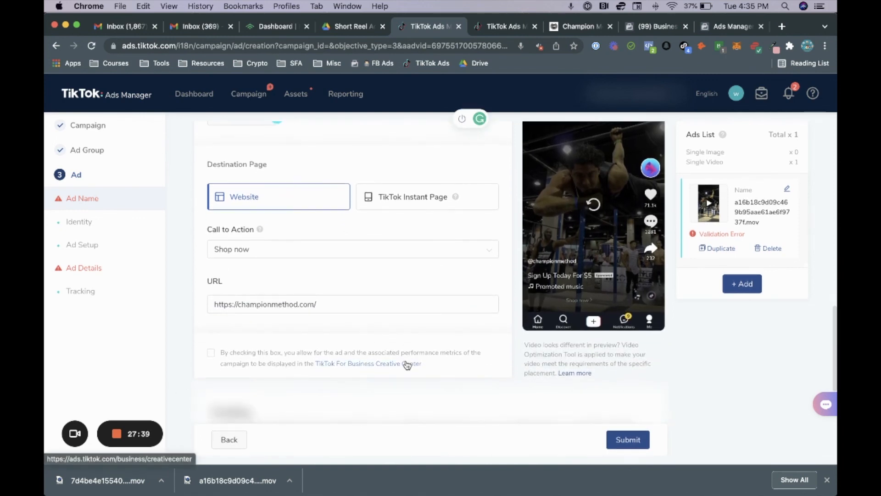
{"action": "scroll", "coordinate": [407, 365], "scroll_direction": "down", "scroll_amount": 1}
{"action": "scroll", "coordinate": [406, 365], "scroll_direction": "down", "scroll_amount": 1}
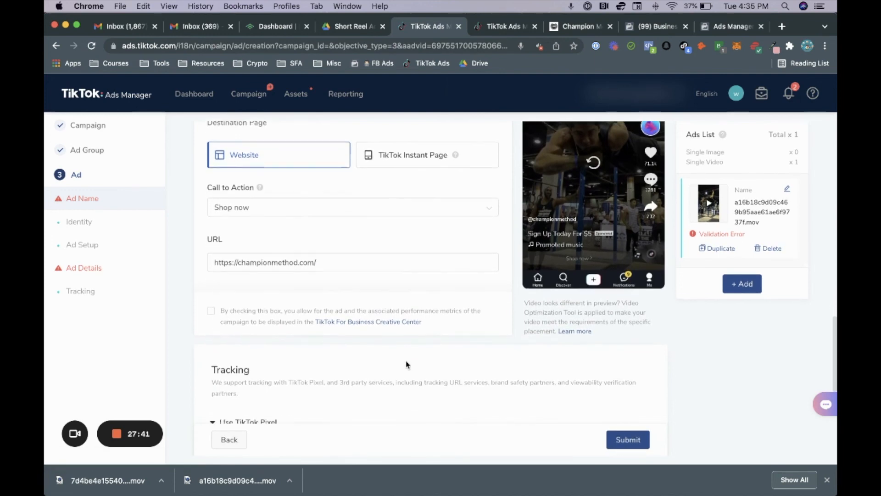
{"action": "scroll", "coordinate": [405, 365], "scroll_direction": "down", "scroll_amount": 7}
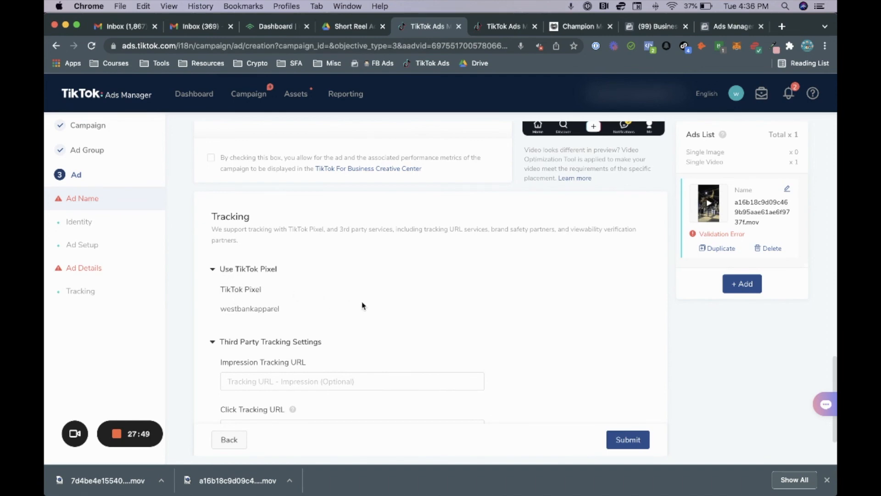
{"action": "scroll", "coordinate": [362, 306], "scroll_direction": "down", "scroll_amount": 2}
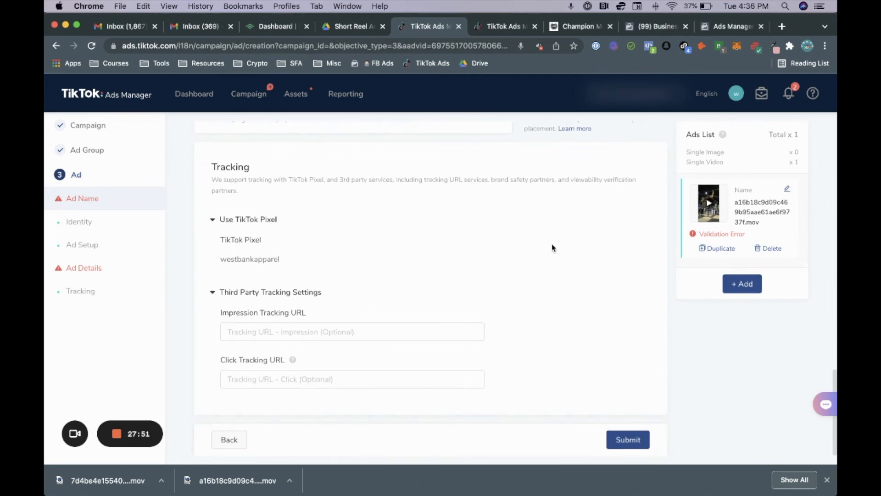
{"action": "left_click", "coordinate": [336, 334]}
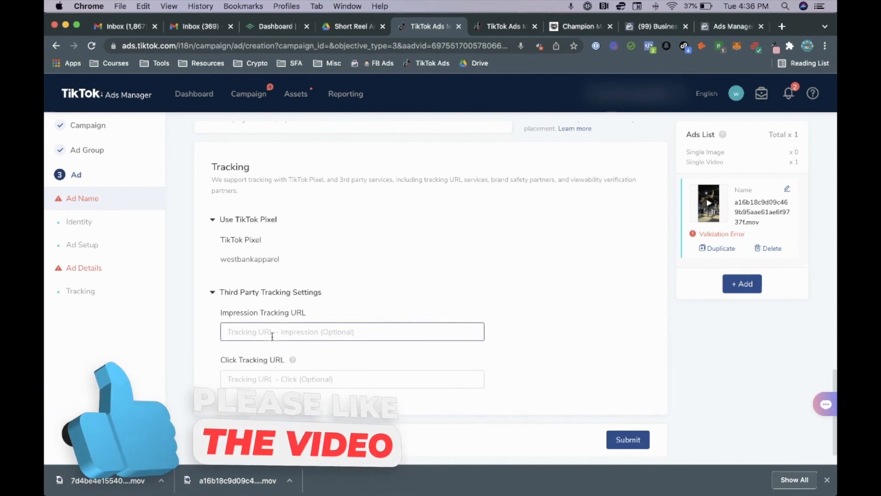
{"action": "scroll", "coordinate": [229, 317], "scroll_direction": "up", "scroll_amount": 2}
{"action": "scroll", "coordinate": [243, 296], "scroll_direction": "up", "scroll_amount": 6}
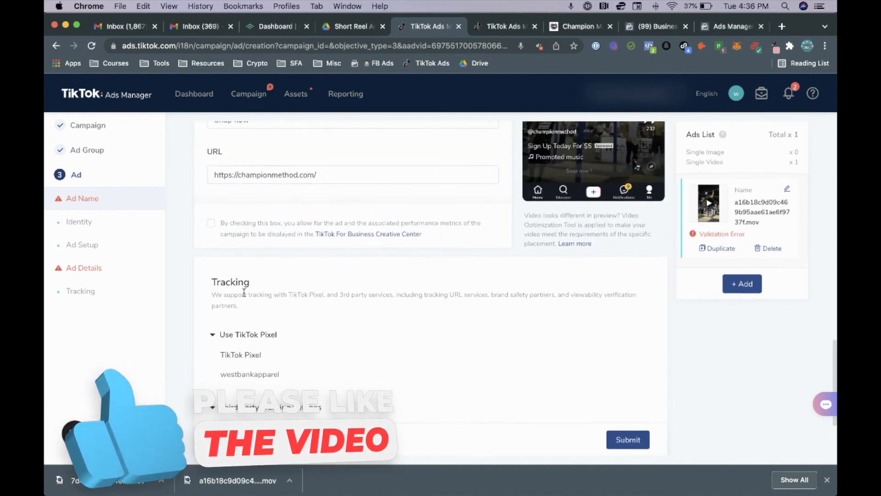
{"action": "scroll", "coordinate": [244, 296], "scroll_direction": "up", "scroll_amount": 4}
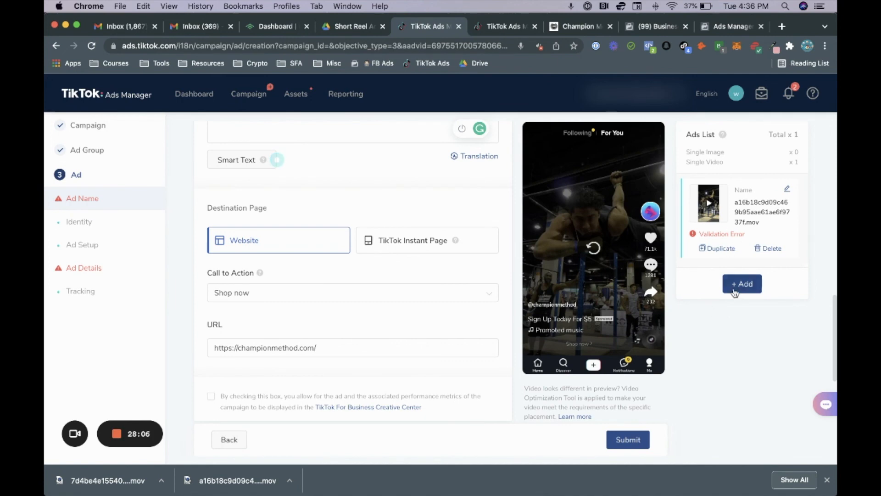
- Add a second ad using the library video of the bearded man in a black tank top, with the text "Hello There"
{"action": "left_click", "coordinate": [741, 286]}
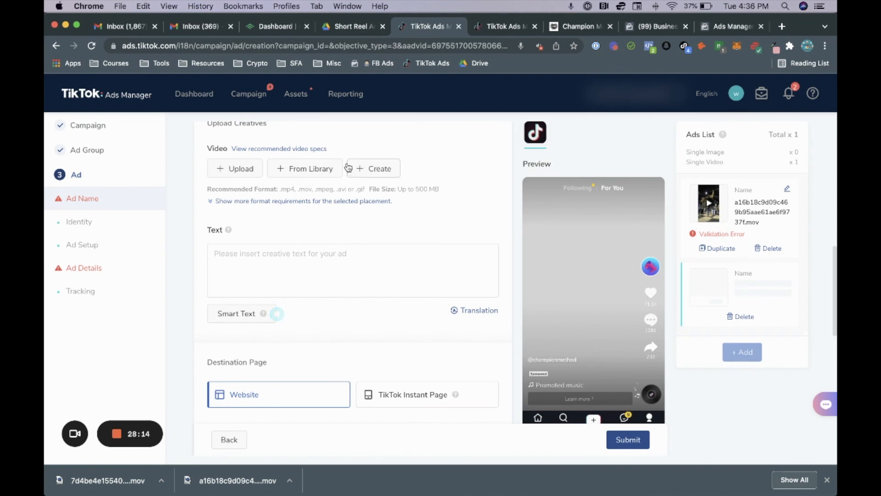
{"action": "left_click", "coordinate": [296, 168]}
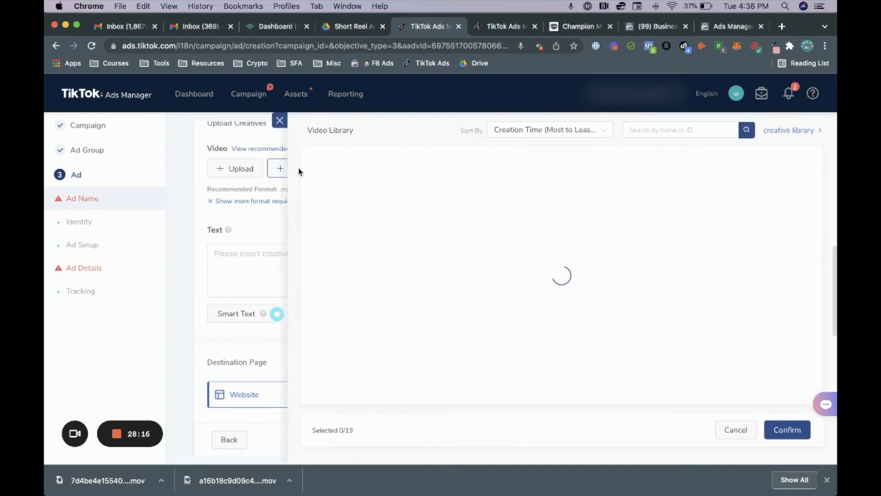
{"action": "left_click", "coordinate": [363, 228]}
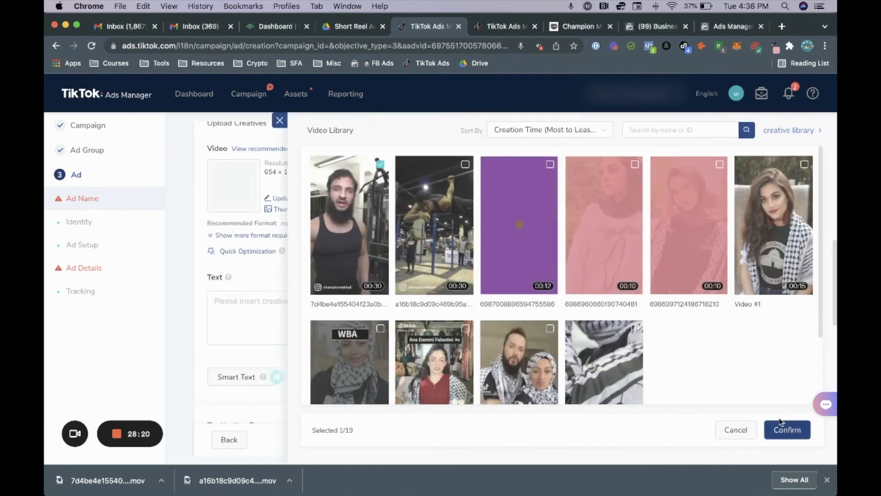
{"action": "left_click", "coordinate": [780, 423]}
{"action": "type", "text": "Hello There"}
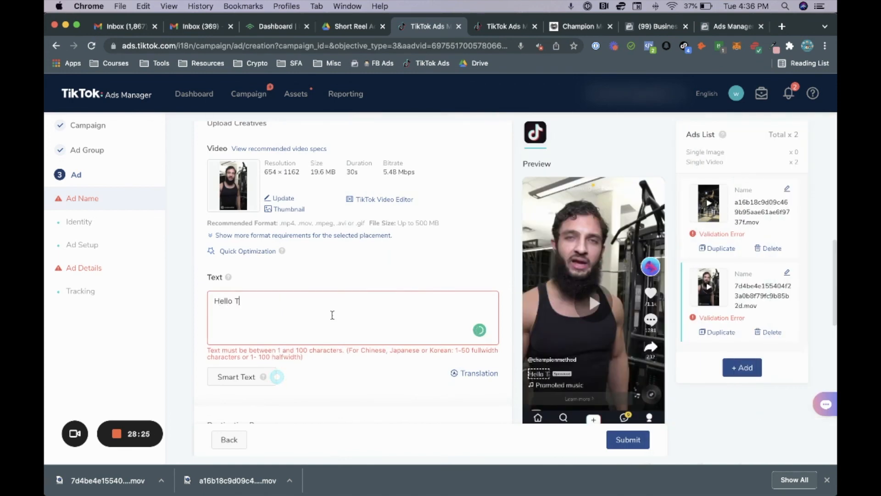
{"action": "left_click", "coordinate": [455, 269]}
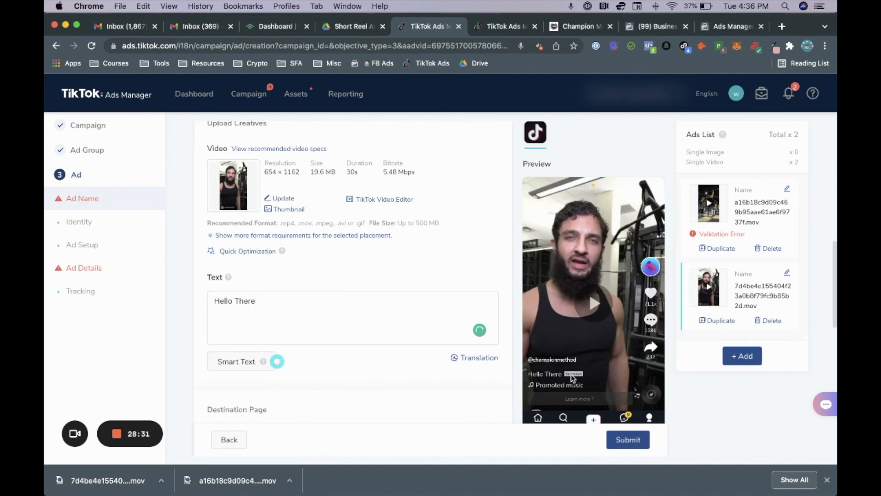
- Customize the second ad's video thumbnail with the middle image of the second row and save it
{"action": "left_click", "coordinate": [295, 212]}
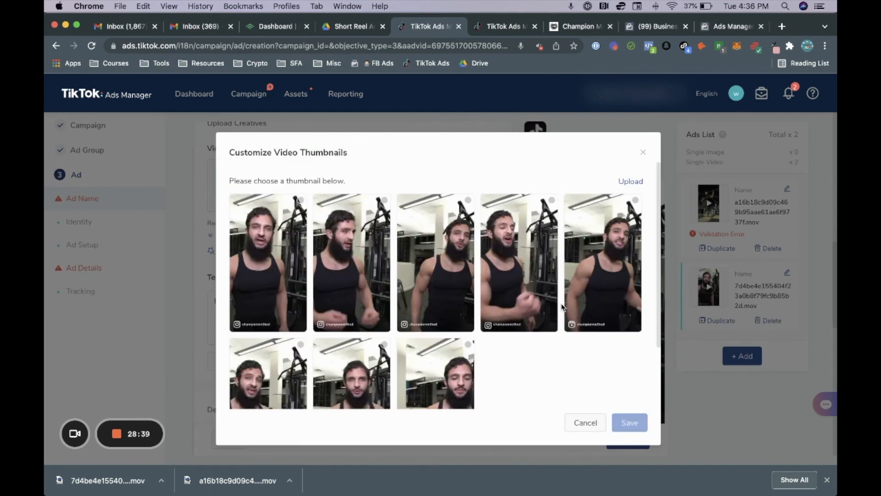
{"action": "scroll", "coordinate": [537, 310], "scroll_direction": "down", "scroll_amount": 2}
{"action": "scroll", "coordinate": [496, 316], "scroll_direction": "up", "scroll_amount": 2}
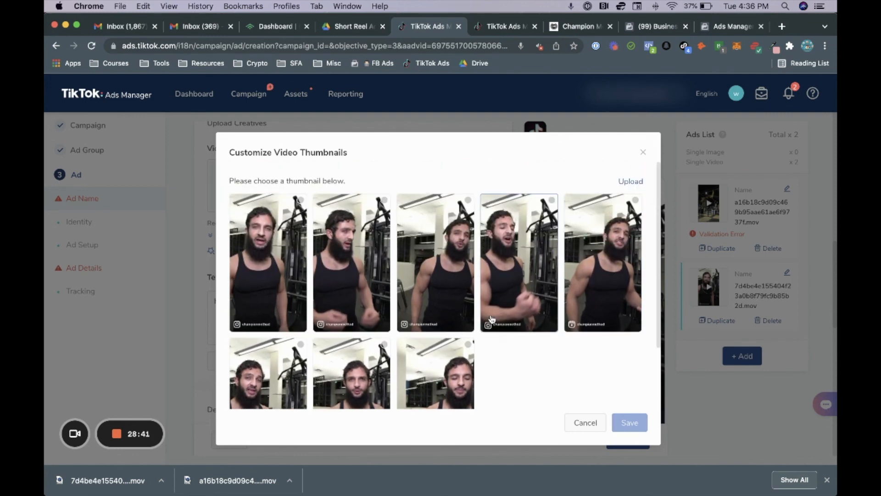
{"action": "scroll", "coordinate": [562, 283], "scroll_direction": "down", "scroll_amount": 2}
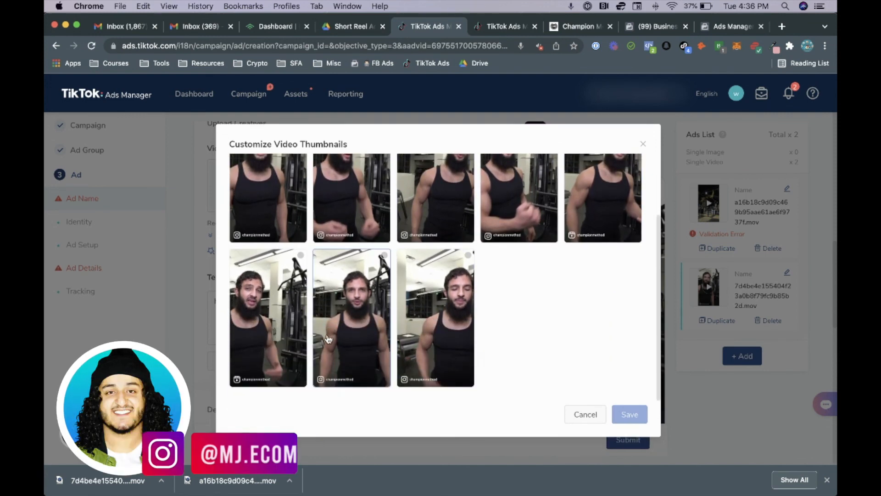
{"action": "left_click", "coordinate": [329, 338]}
{"action": "left_click", "coordinate": [621, 416]}
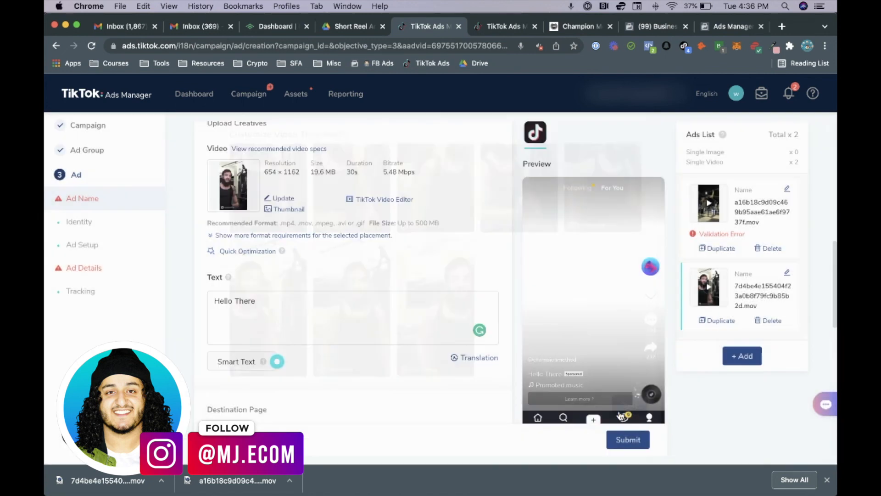